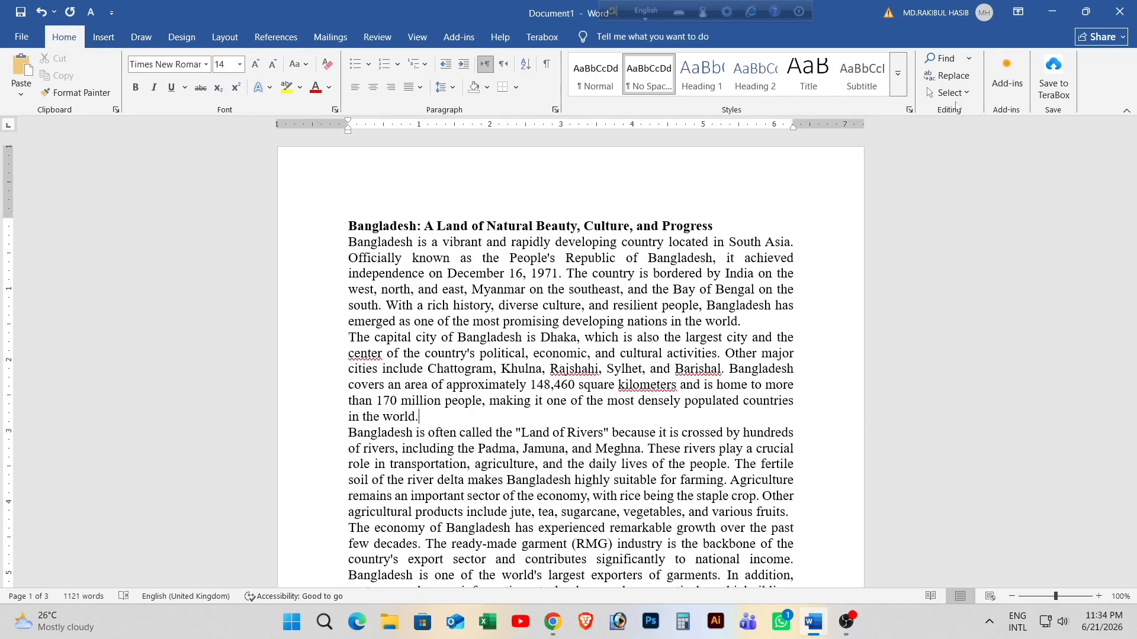
Search the document for "Bangladesh", look through the highlighted occurrences, and close the search
{"action": "left_click", "coordinate": [935, 61]}
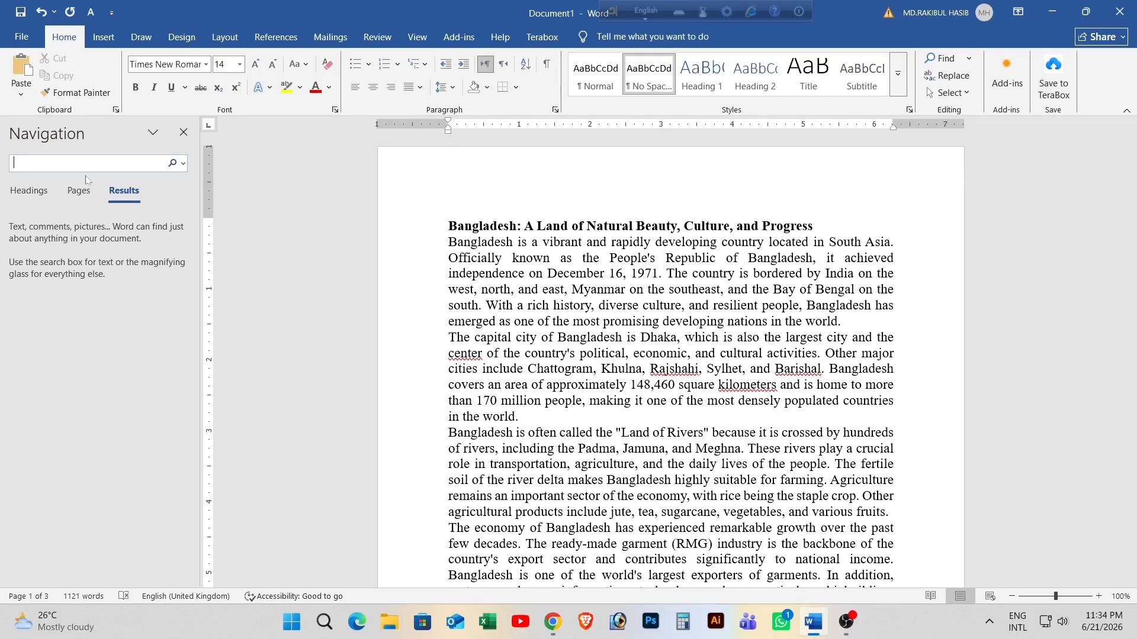
{"action": "type", "text": "Bangla"}
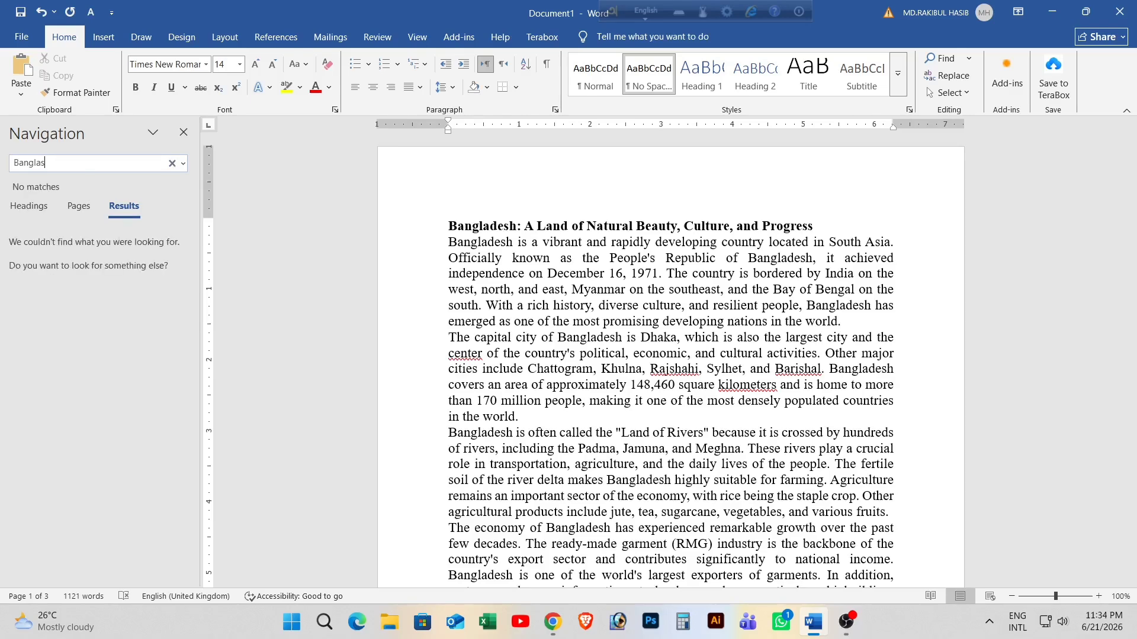
{"action": "type", "text": "desh"}
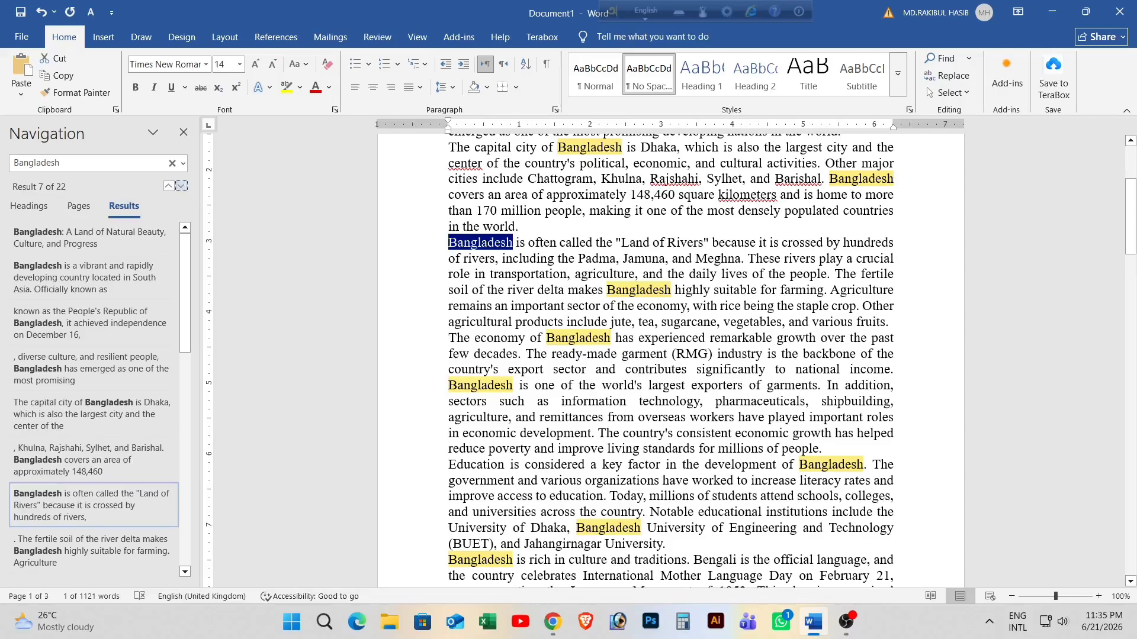
{"action": "scroll", "coordinate": [670, 356], "scroll_direction": "up", "scroll_amount": 4}
{"action": "scroll", "coordinate": [669, 355], "scroll_direction": "down", "scroll_amount": 10}
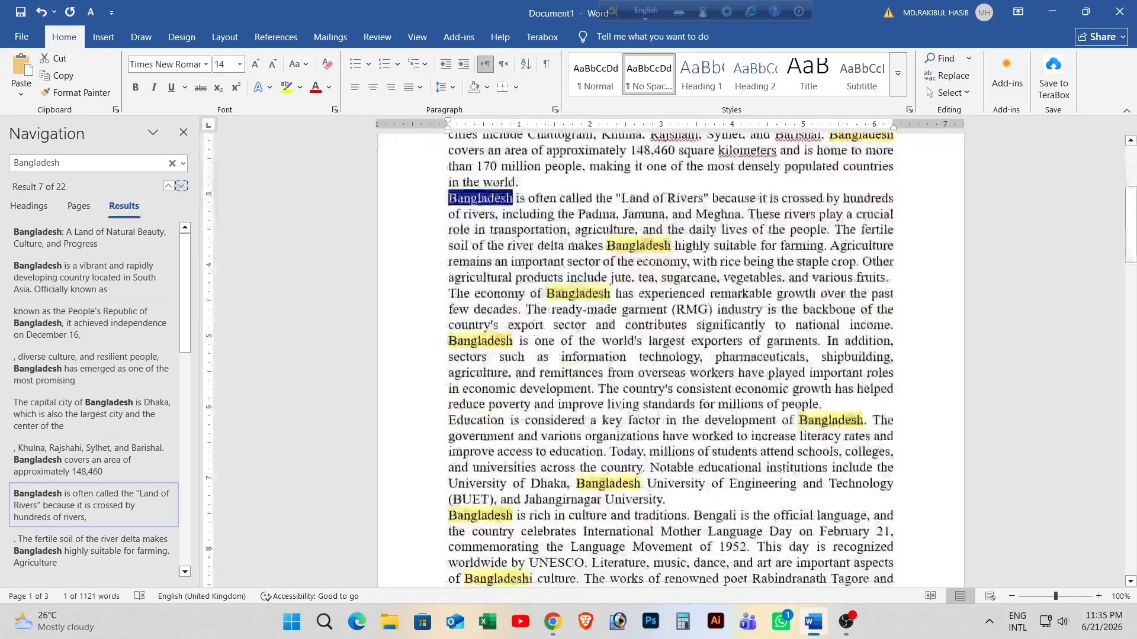
{"action": "scroll", "coordinate": [669, 356], "scroll_direction": "down", "scroll_amount": 10}
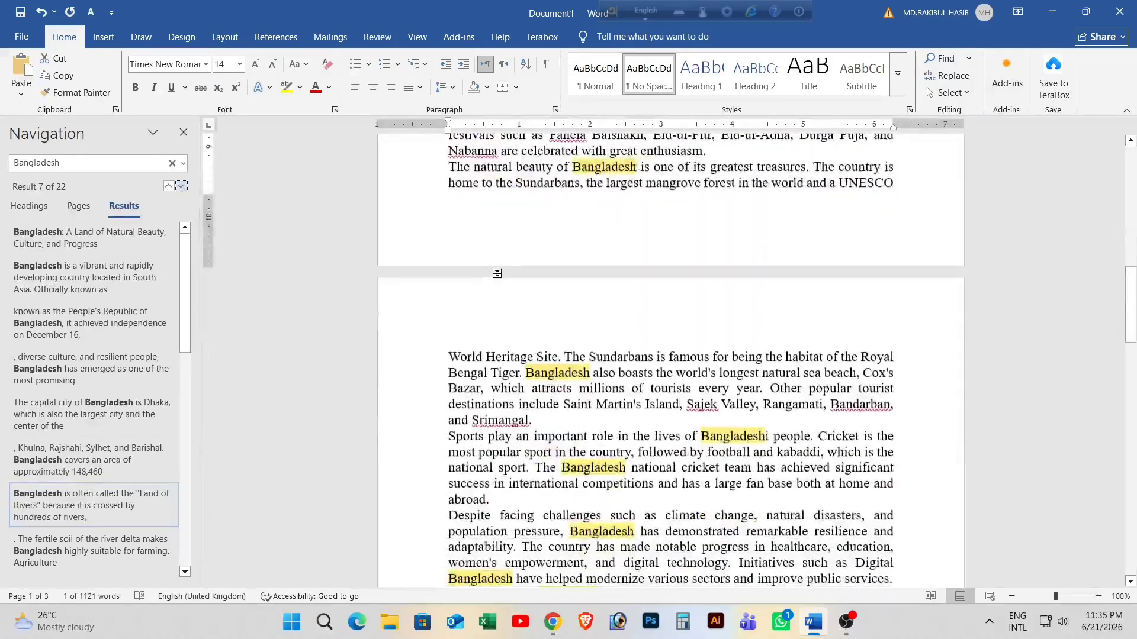
{"action": "scroll", "coordinate": [669, 356], "scroll_direction": "down", "scroll_amount": 10}
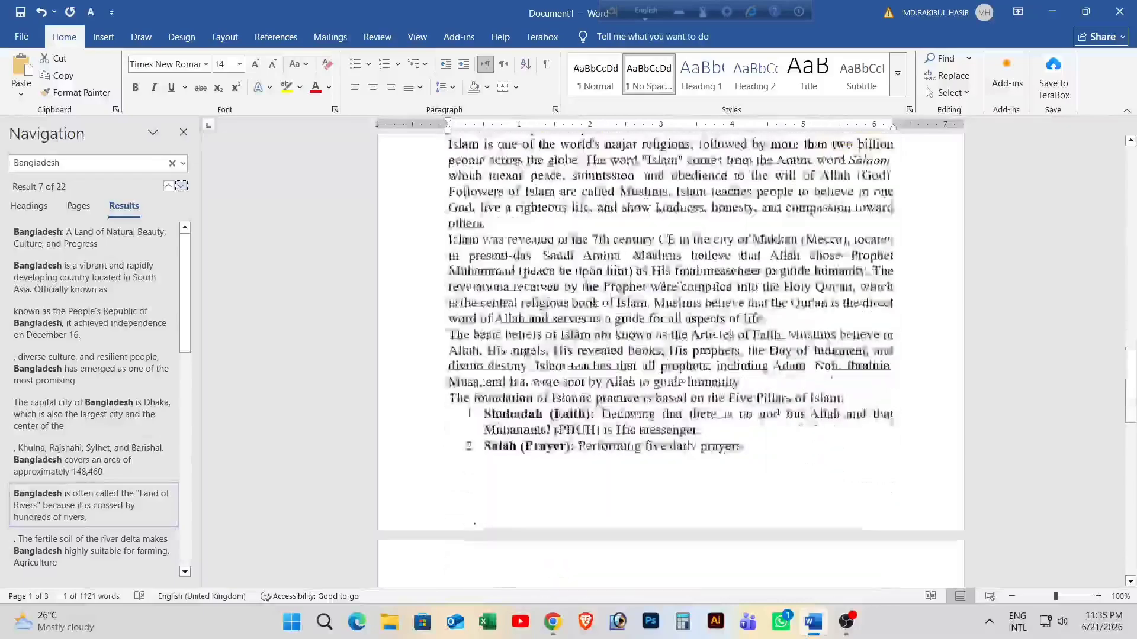
{"action": "scroll", "coordinate": [669, 356], "scroll_direction": "up", "scroll_amount": 20}
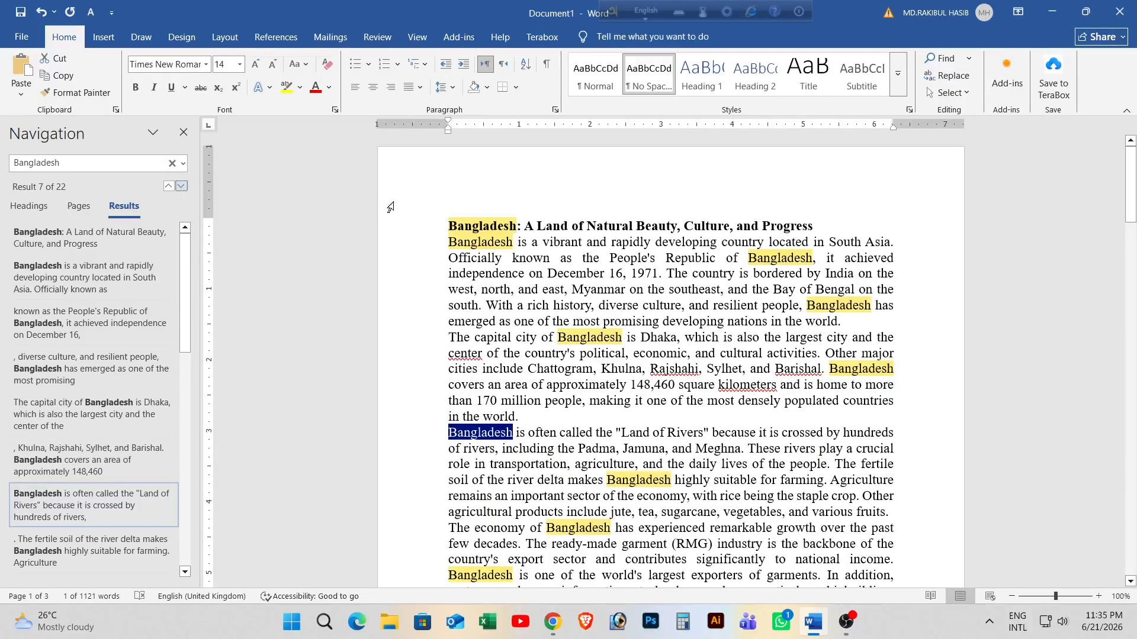
{"action": "left_click", "coordinate": [183, 133]}
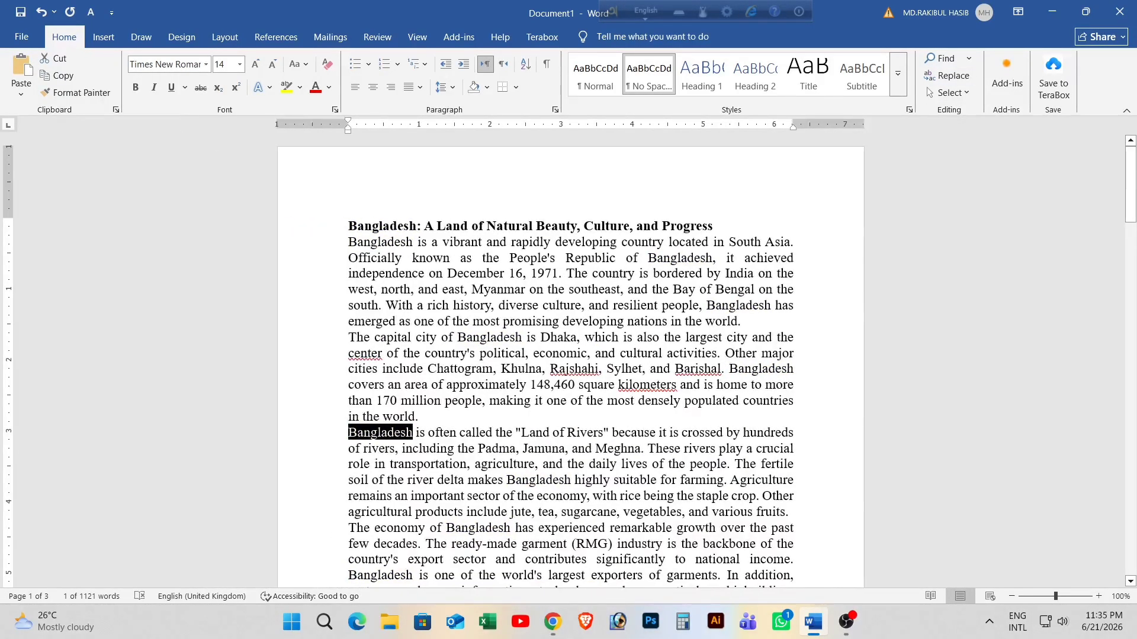
Search the document for "of" and look through its highlighted occurrences across the pages
{"action": "key", "text": "ctrl+f"}
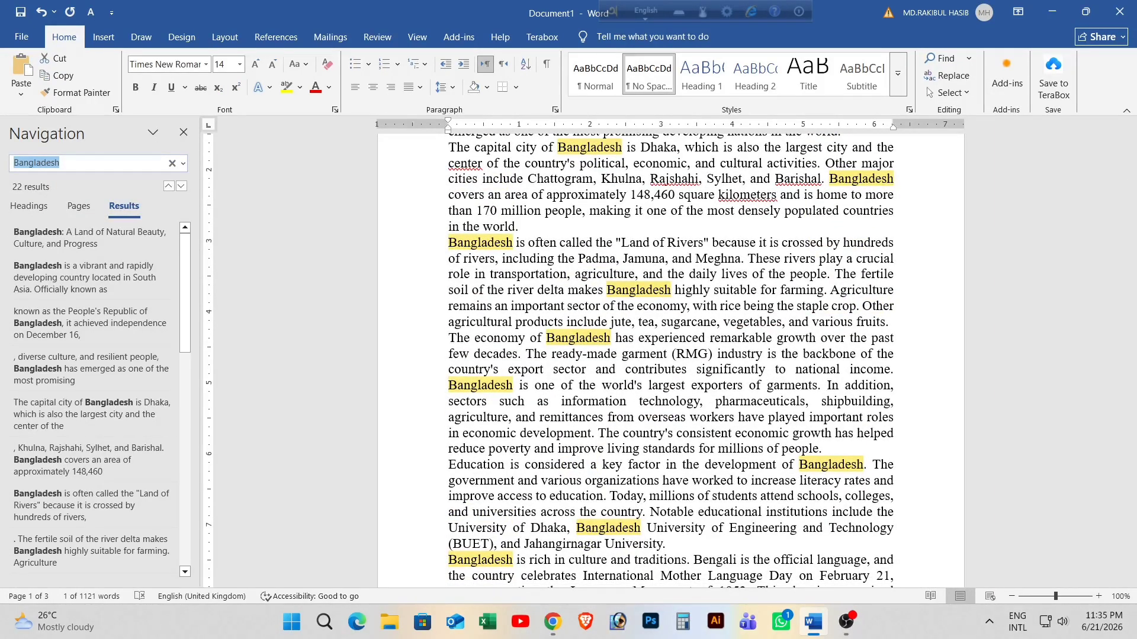
{"action": "type", "text": "of"}
{"action": "key", "text": "Return"}
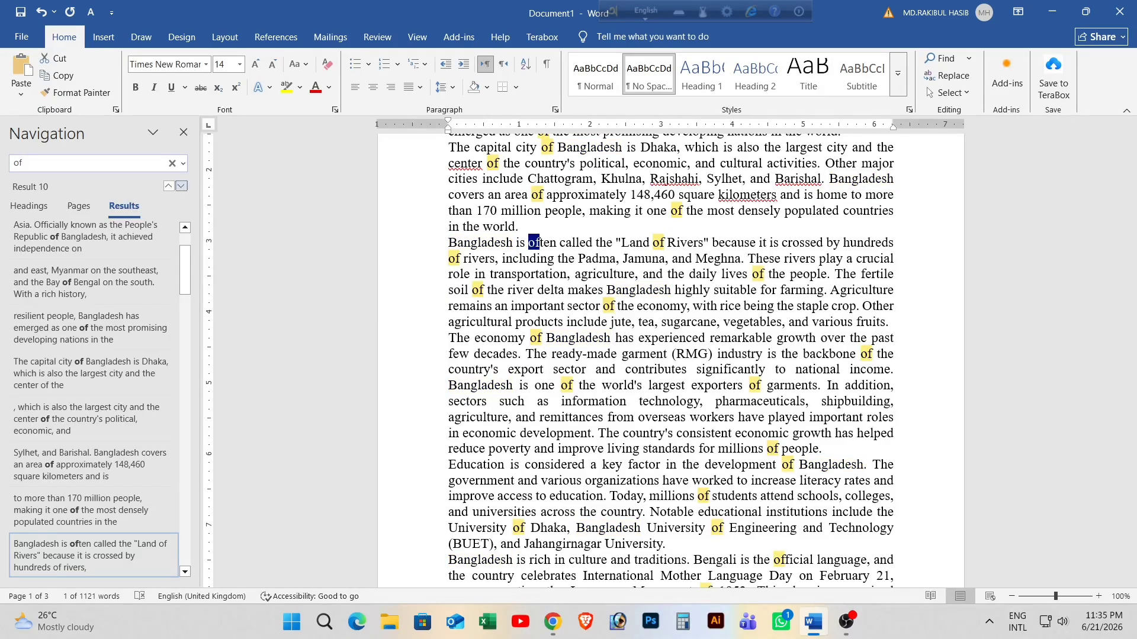
{"action": "scroll", "coordinate": [652, 296], "scroll_direction": "up", "scroll_amount": 5}
{"action": "scroll", "coordinate": [651, 296], "scroll_direction": "down", "scroll_amount": 12}
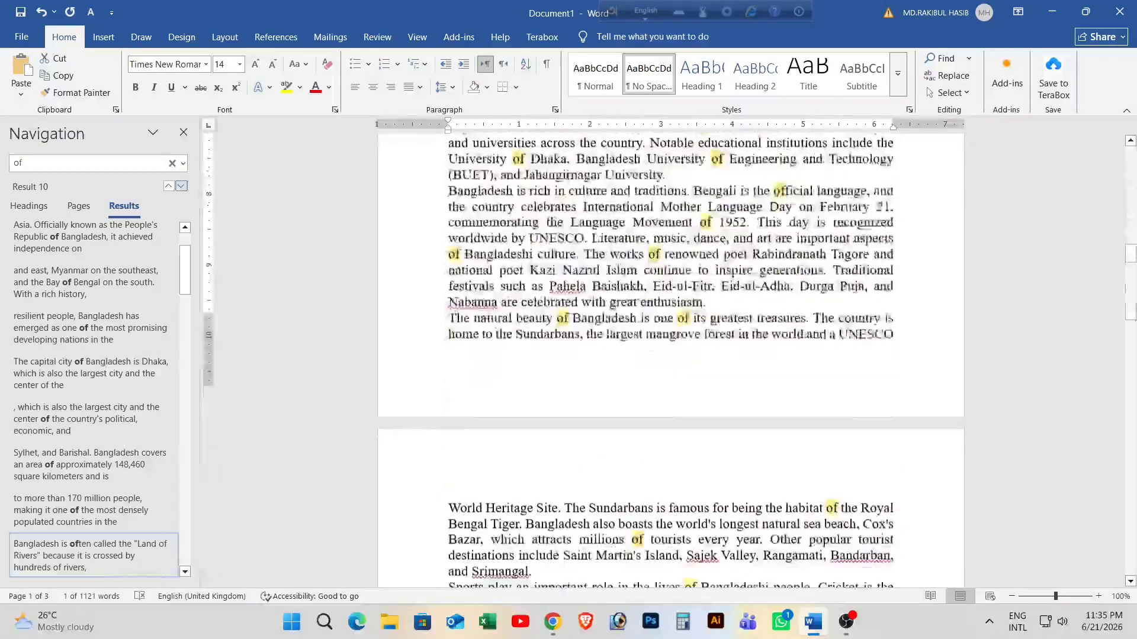
{"action": "scroll", "coordinate": [671, 355], "scroll_direction": "down", "scroll_amount": 12}
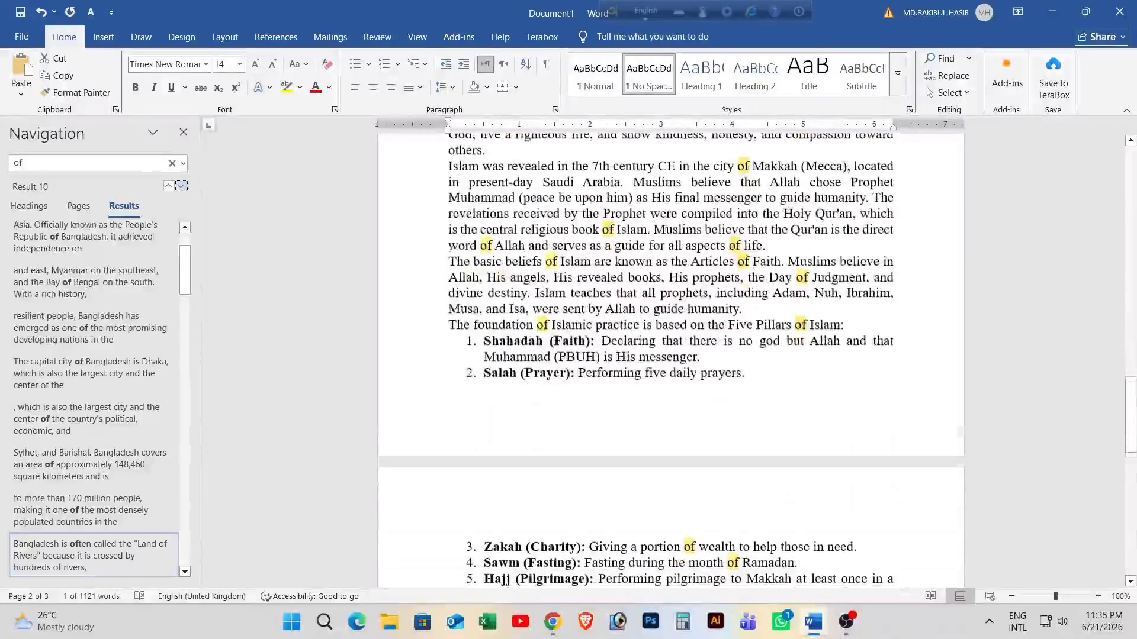
{"action": "scroll", "coordinate": [671, 355], "scroll_direction": "down", "scroll_amount": 3}
Search the document for "is" instead, look through the matches on all pages, and close the search
{"action": "double_click", "coordinate": [19, 163]}
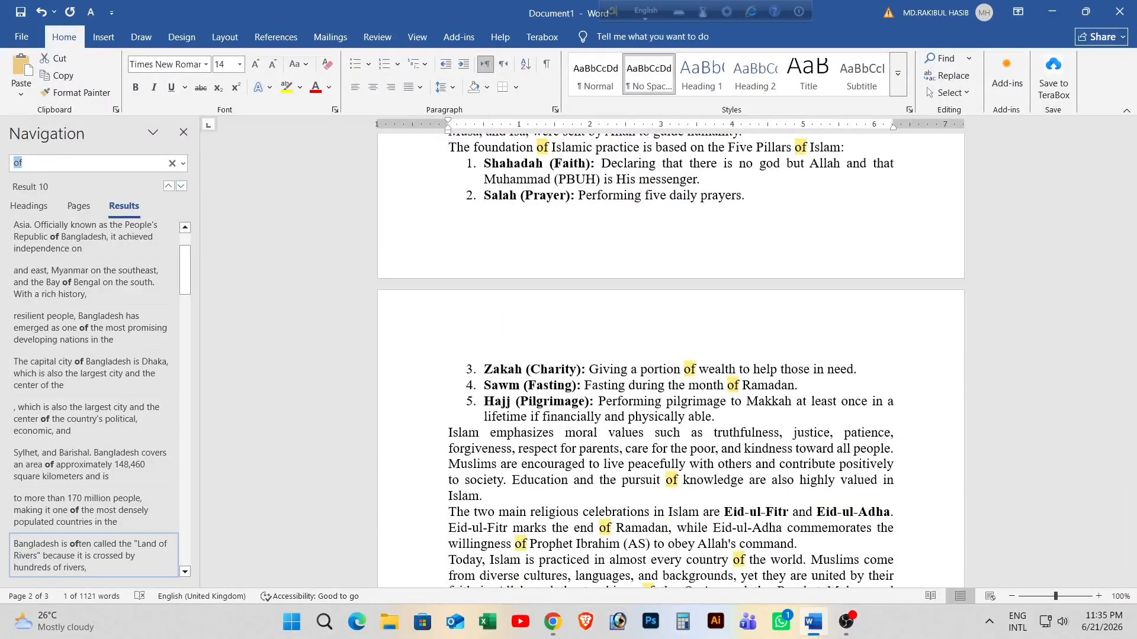
{"action": "type", "text": "is"}
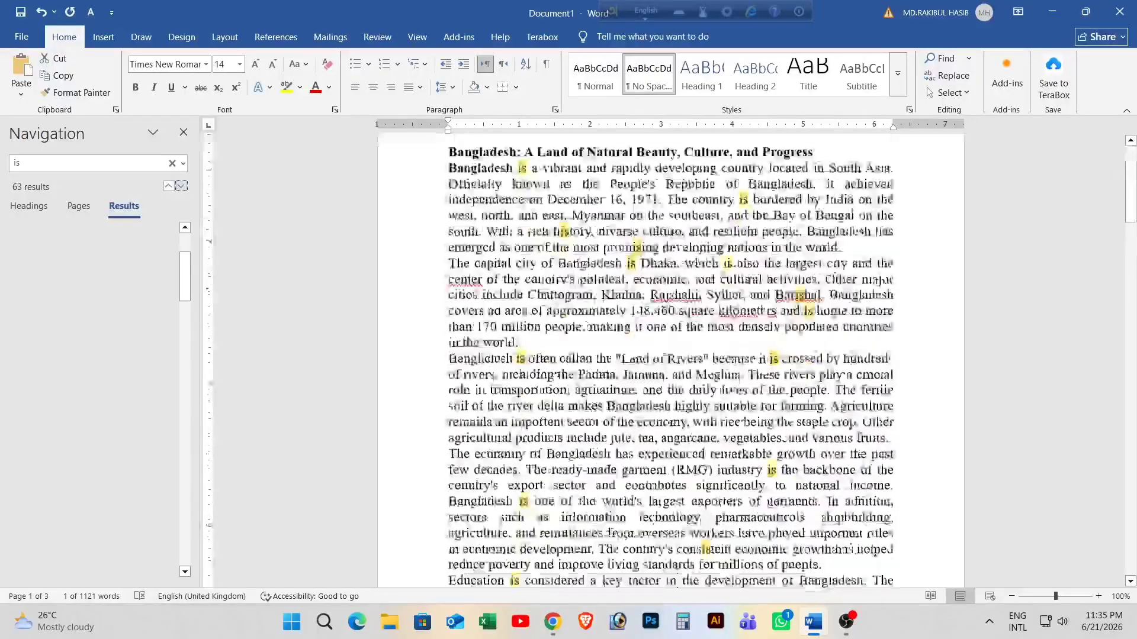
{"action": "scroll", "coordinate": [671, 355], "scroll_direction": "down", "scroll_amount": 15}
{"action": "scroll", "coordinate": [671, 356], "scroll_direction": "down", "scroll_amount": 20}
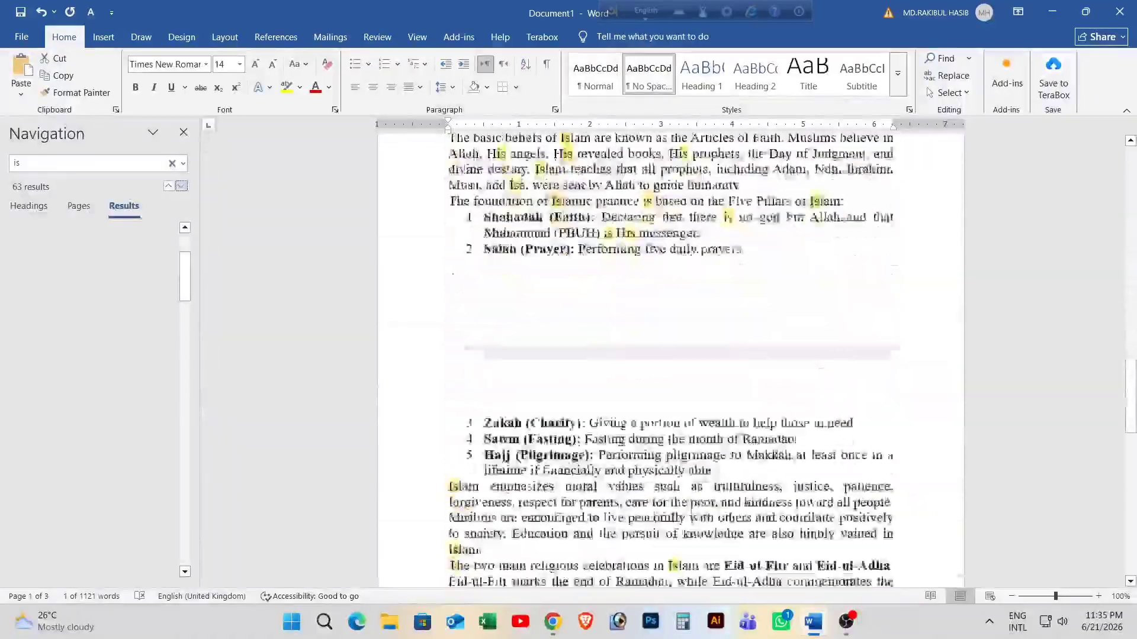
{"action": "scroll", "coordinate": [671, 356], "scroll_direction": "up", "scroll_amount": 20}
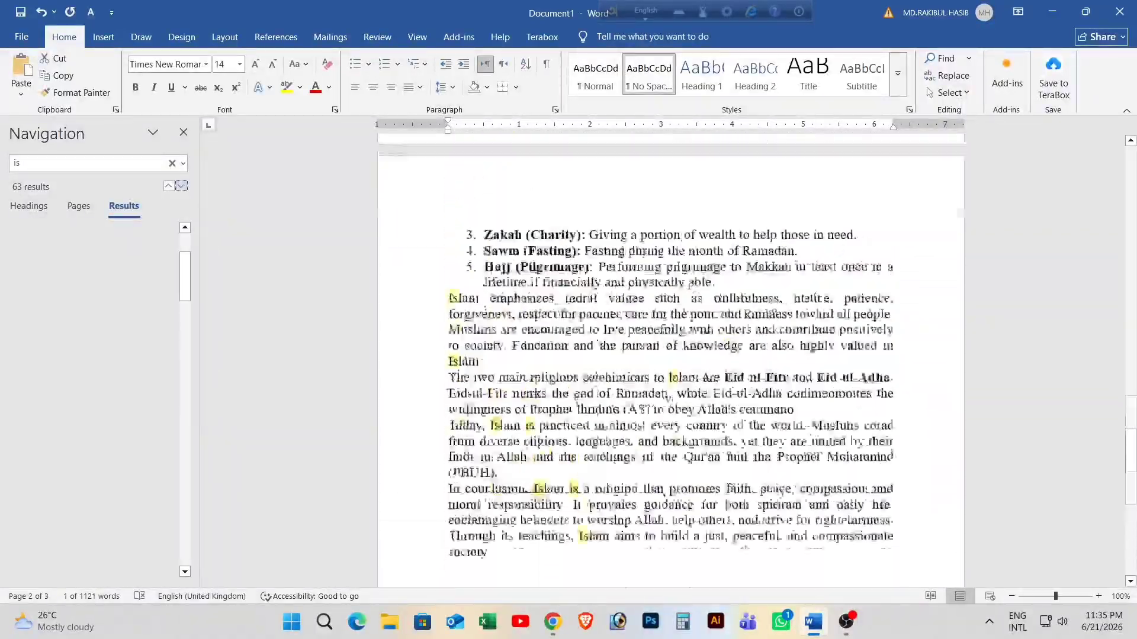
{"action": "scroll", "coordinate": [671, 355], "scroll_direction": "up", "scroll_amount": 15}
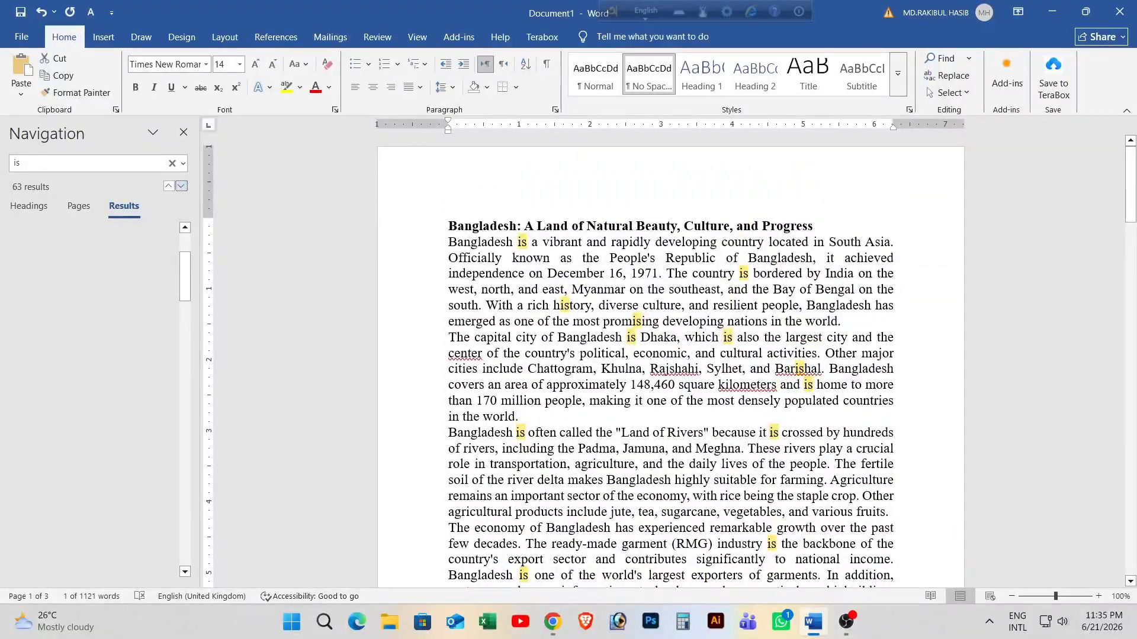
{"action": "scroll", "coordinate": [670, 355], "scroll_direction": "down", "scroll_amount": 20}
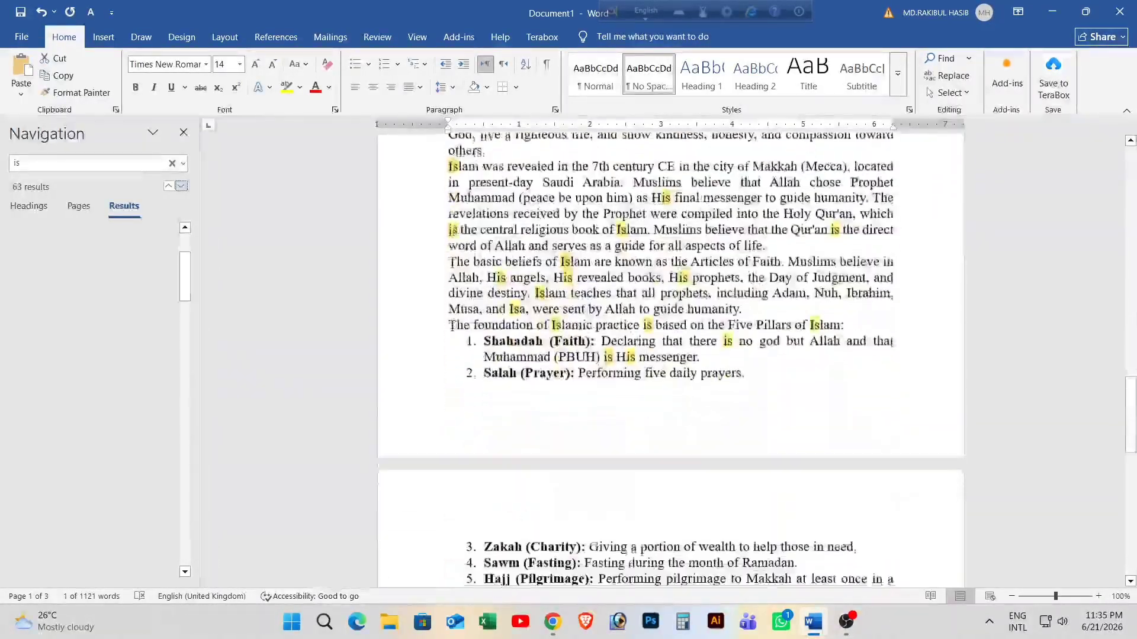
{"action": "scroll", "coordinate": [671, 355], "scroll_direction": "down", "scroll_amount": 16}
{"action": "scroll", "coordinate": [670, 356], "scroll_direction": "up", "scroll_amount": 20}
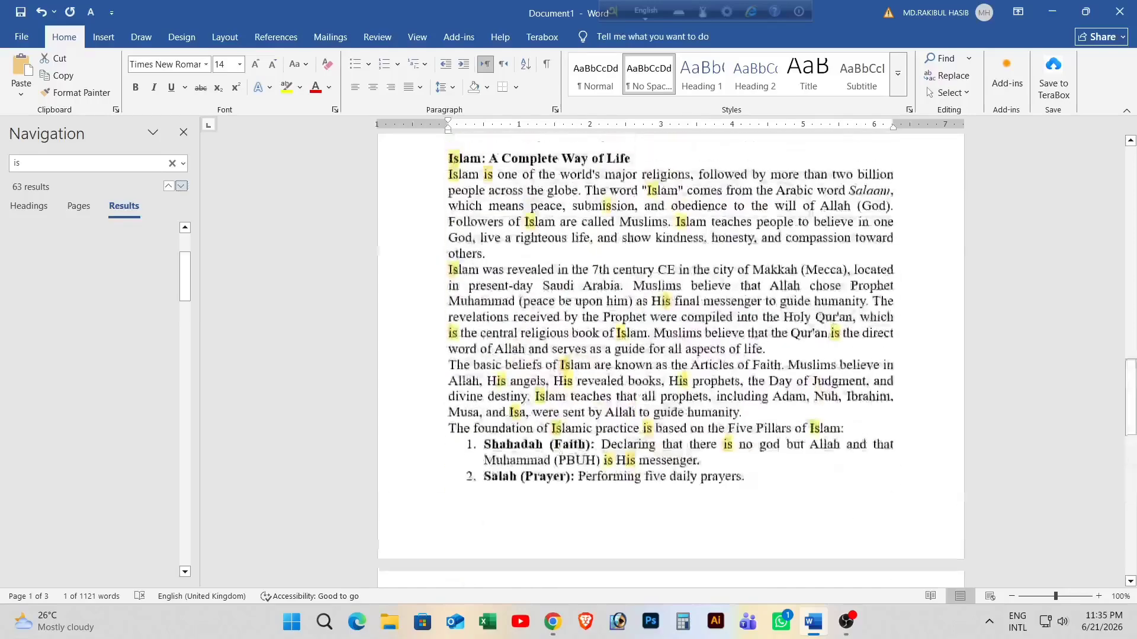
{"action": "scroll", "coordinate": [671, 355], "scroll_direction": "up", "scroll_amount": 20}
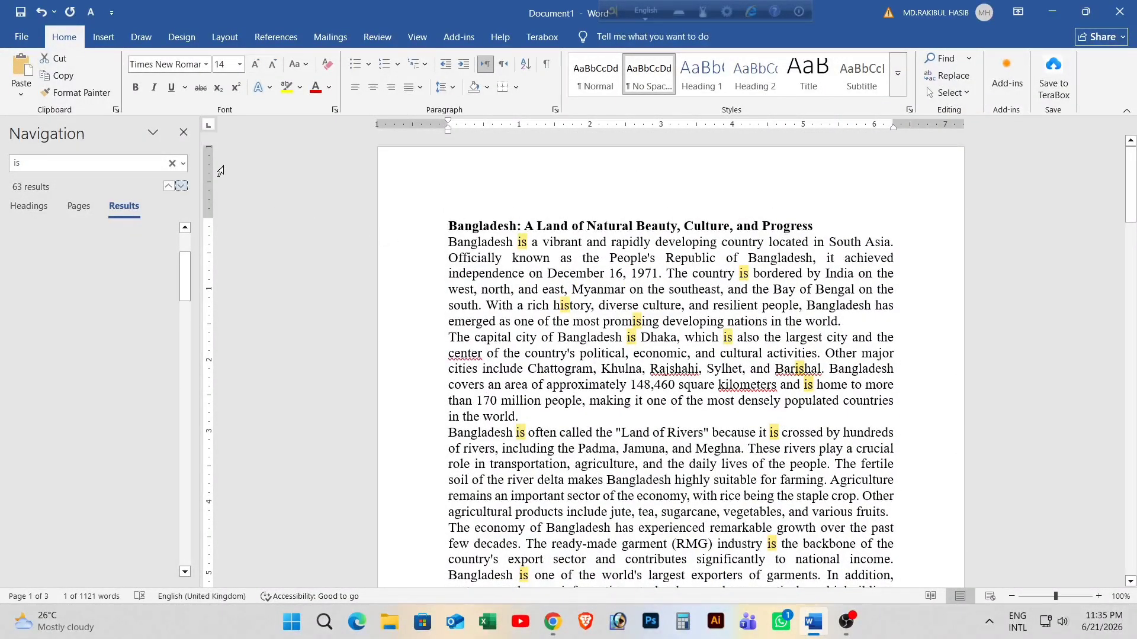
{"action": "left_click", "coordinate": [182, 132]}
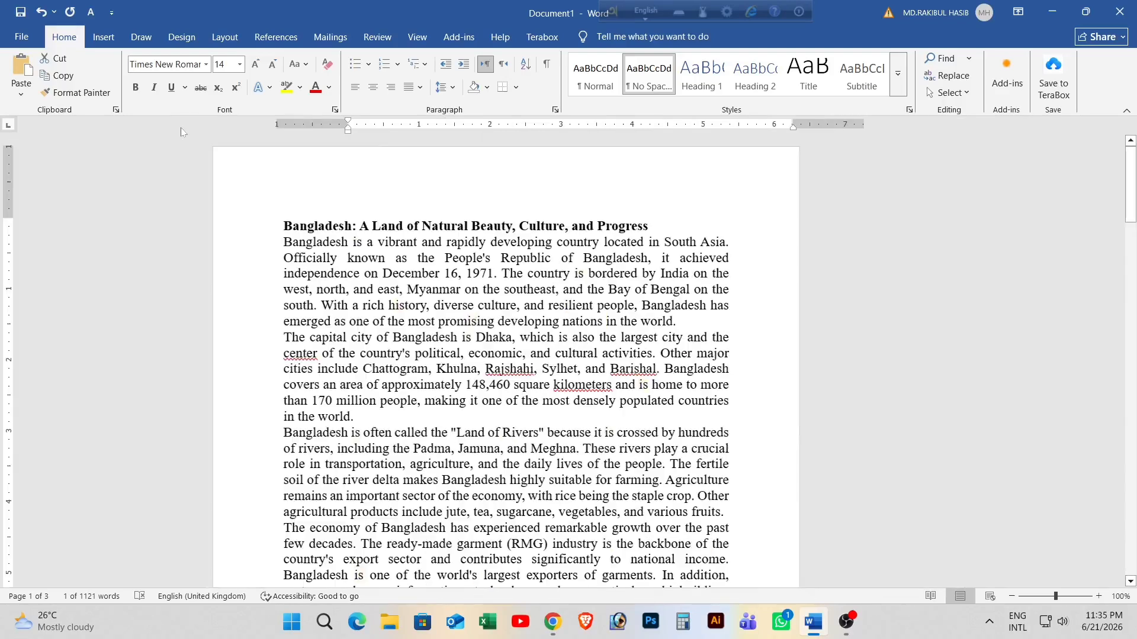
Use Find and Replace to replace only "Bangladesh" with "Dhaka" in the sentence about the river delta's fertile soil
{"action": "double_click", "coordinate": [379, 433]}
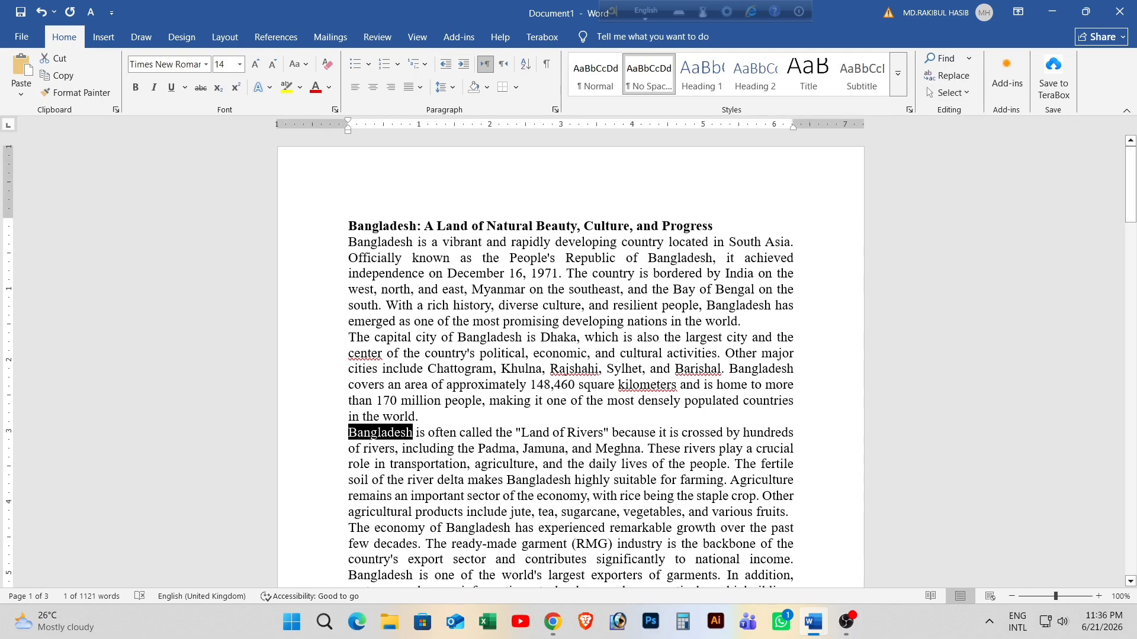
{"action": "left_click", "coordinate": [947, 76]}
{"action": "left_click_drag", "start_coordinate": [518, 208], "coordinate": [784, 234]}
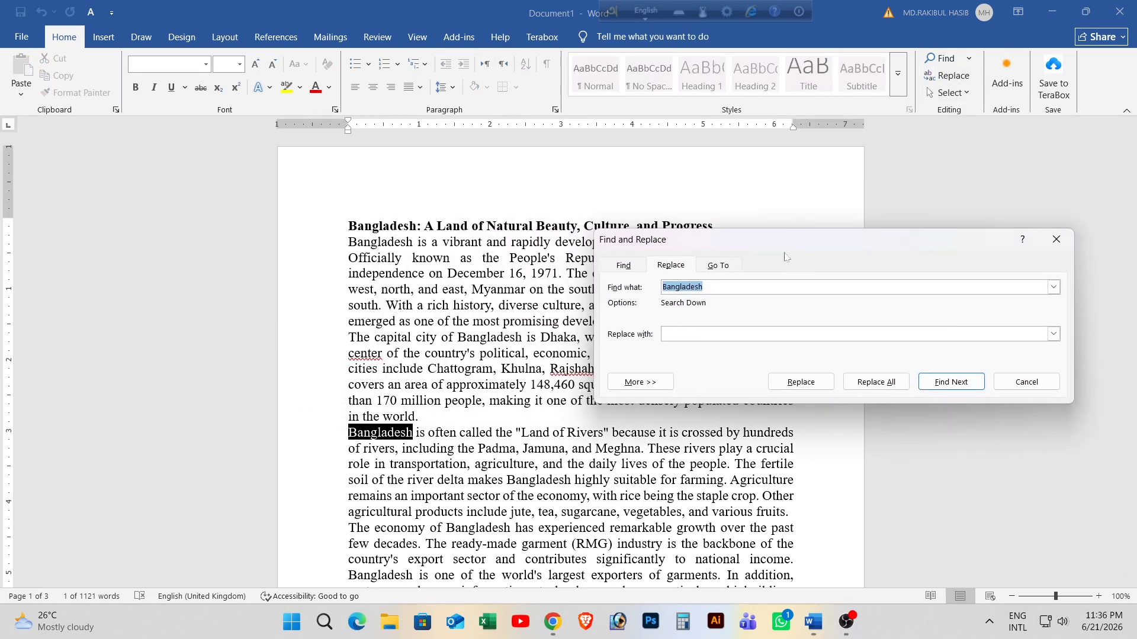
{"action": "left_click", "coordinate": [744, 334]}
{"action": "type", "text": "Dhaka"}
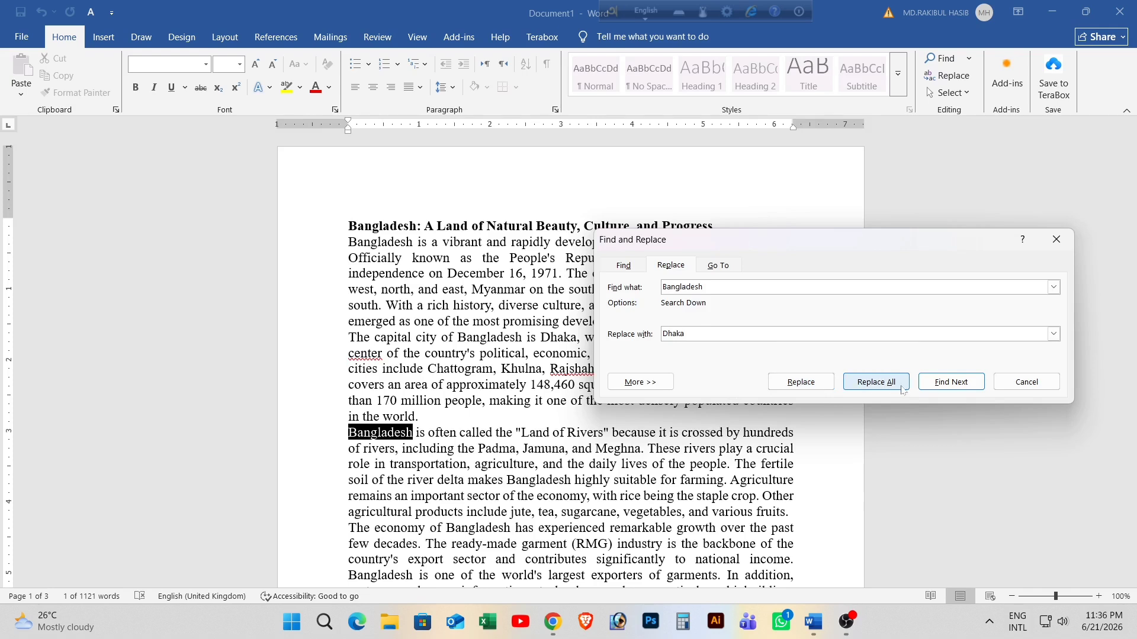
{"action": "left_click", "coordinate": [939, 386]}
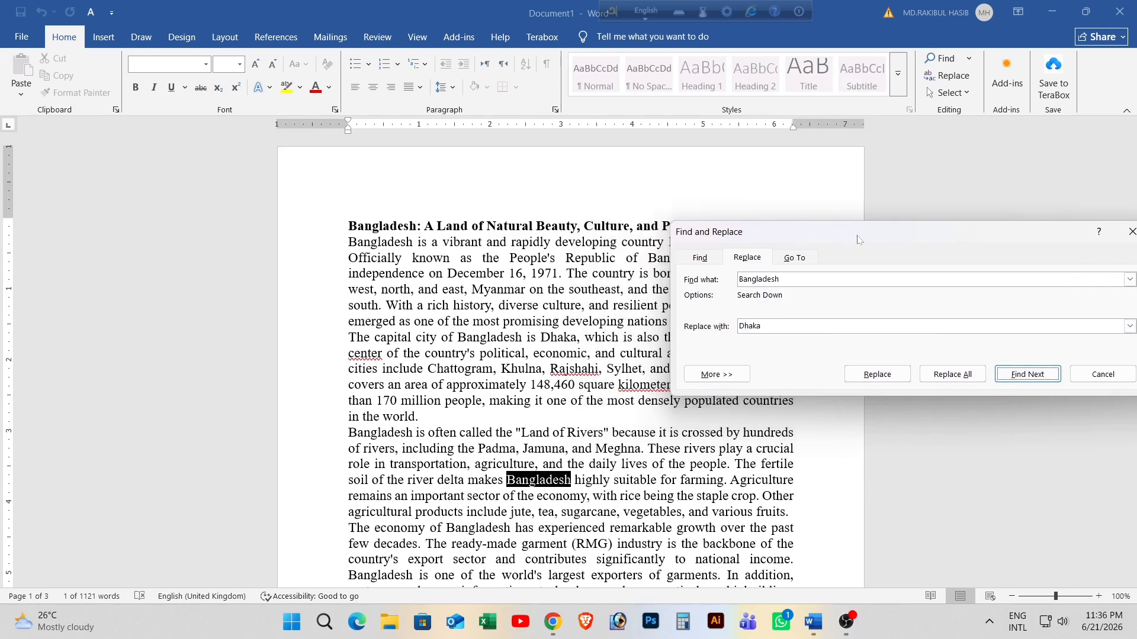
{"action": "left_click_drag", "start_coordinate": [785, 246], "coordinate": [861, 238]}
{"action": "left_click", "coordinate": [877, 374]}
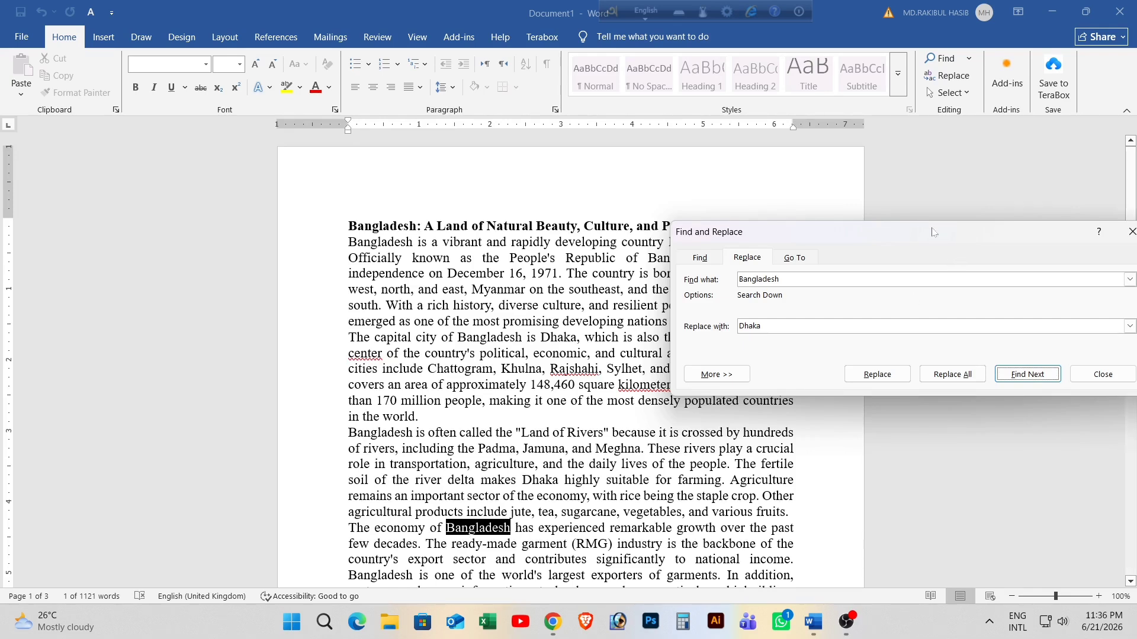
Replace all remaining occurrences of "Bangladesh" with "Dhaka", continuing from the document's beginning, and close Find and Replace
{"action": "left_click_drag", "start_coordinate": [934, 231], "coordinate": [892, 190]}
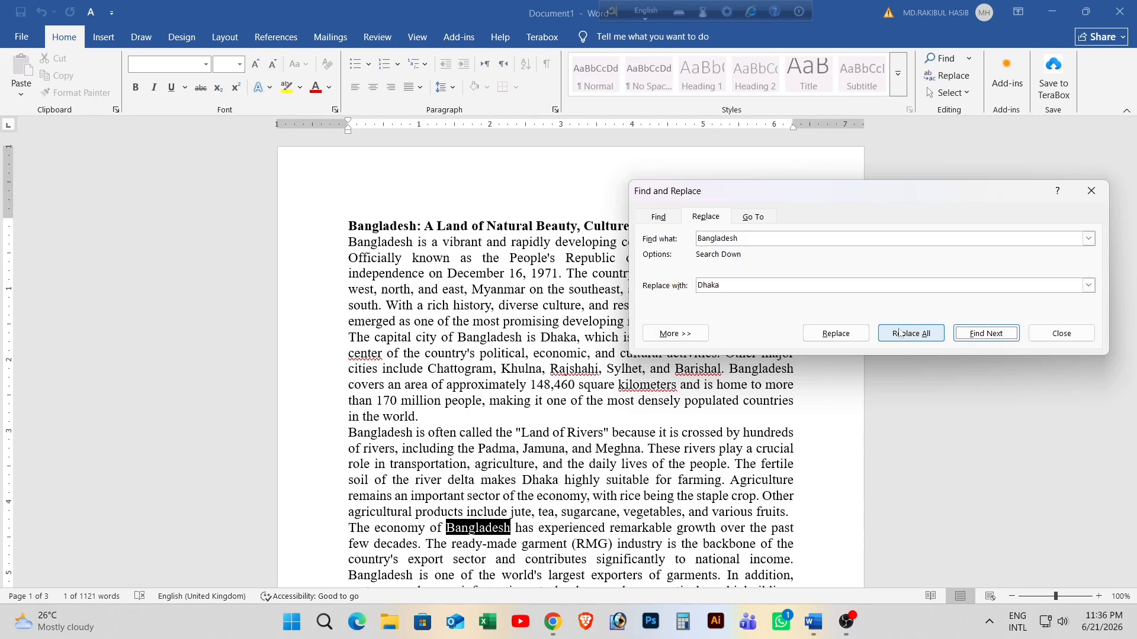
{"action": "left_click", "coordinate": [917, 335]}
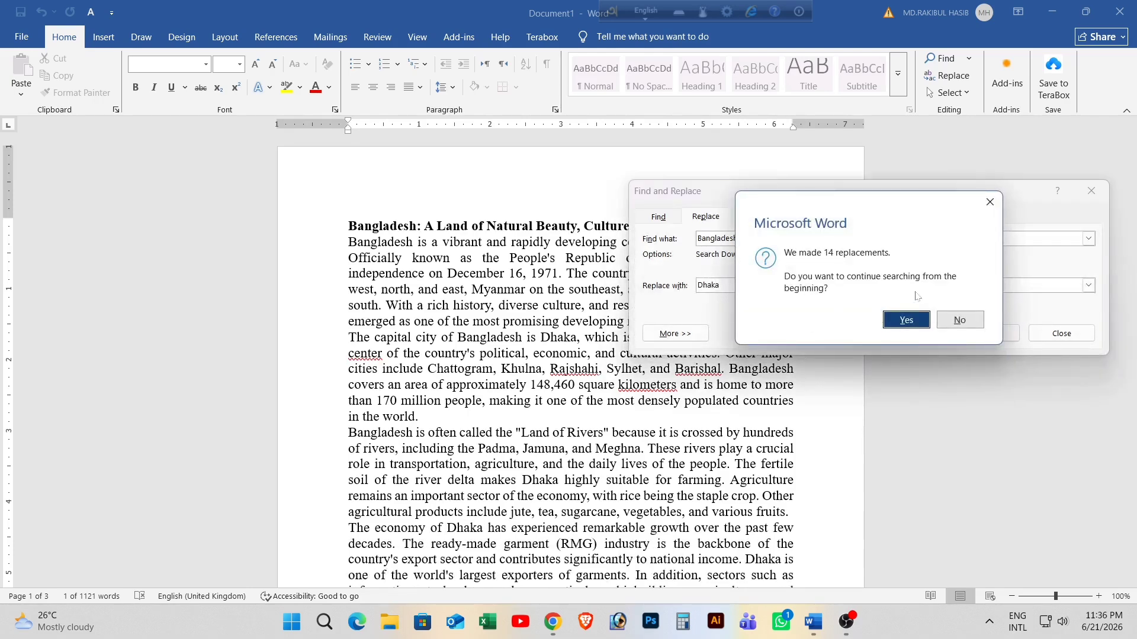
{"action": "left_click", "coordinate": [895, 318]}
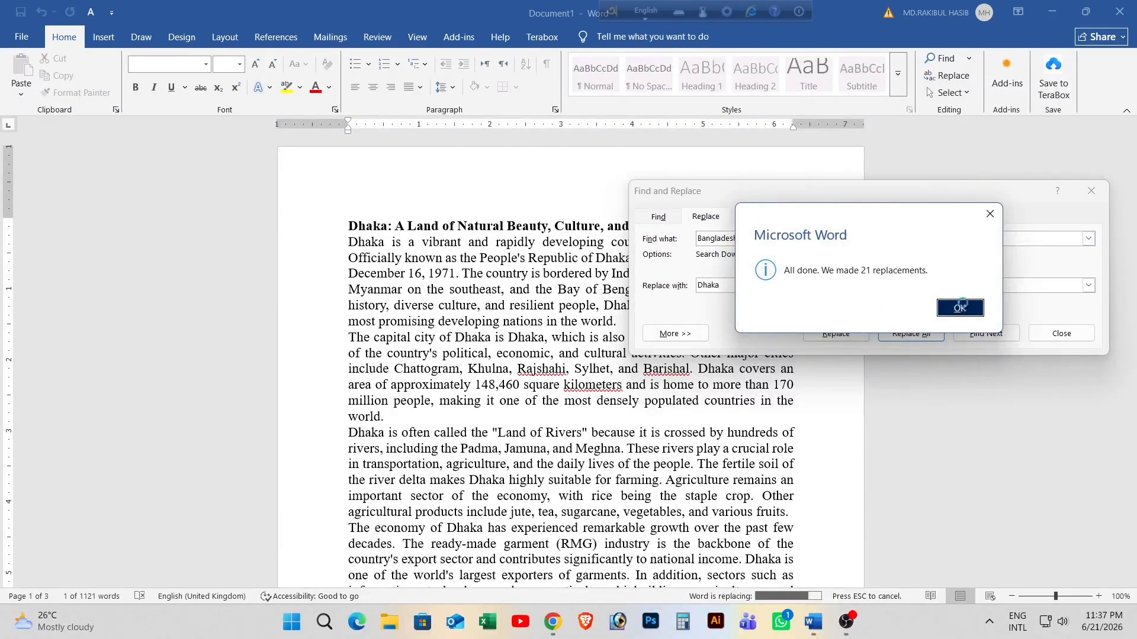
{"action": "key", "text": "Return"}
{"action": "scroll", "coordinate": [1133, 196], "scroll_direction": "up", "scroll_amount": 8}
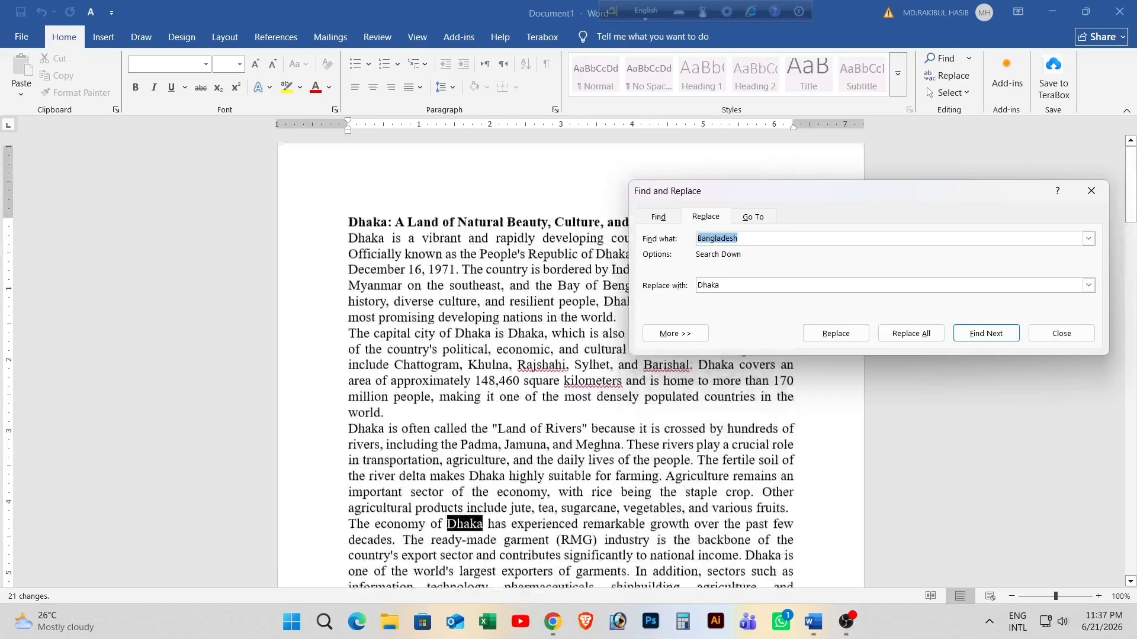
{"action": "left_click", "coordinate": [1092, 190]}
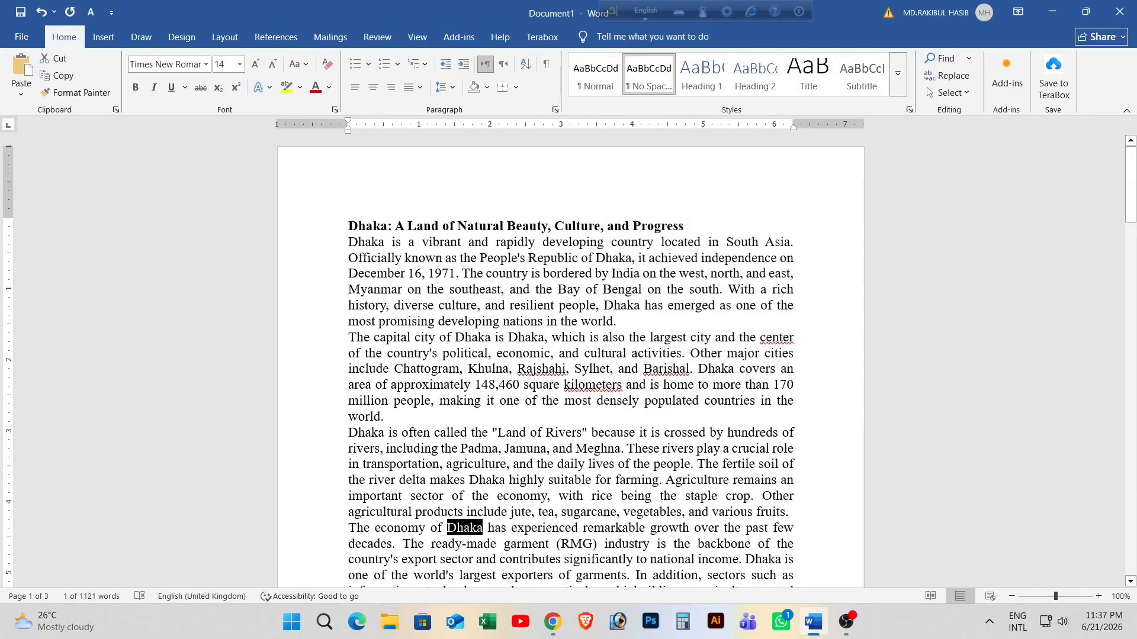
Review the document's text to check where "Dhaka" now stands in place of "Bangladesh"
{"action": "scroll", "coordinate": [569, 355], "scroll_direction": "down", "scroll_amount": 15}
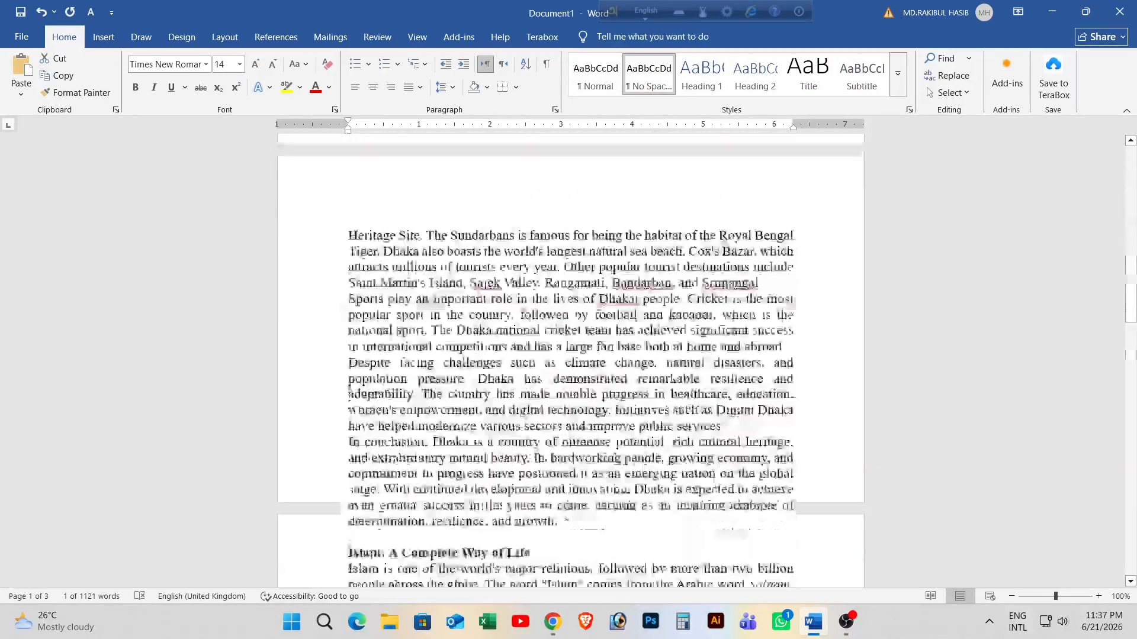
{"action": "scroll", "coordinate": [569, 355], "scroll_direction": "down", "scroll_amount": 4}
{"action": "scroll", "coordinate": [569, 355], "scroll_direction": "up", "scroll_amount": 20}
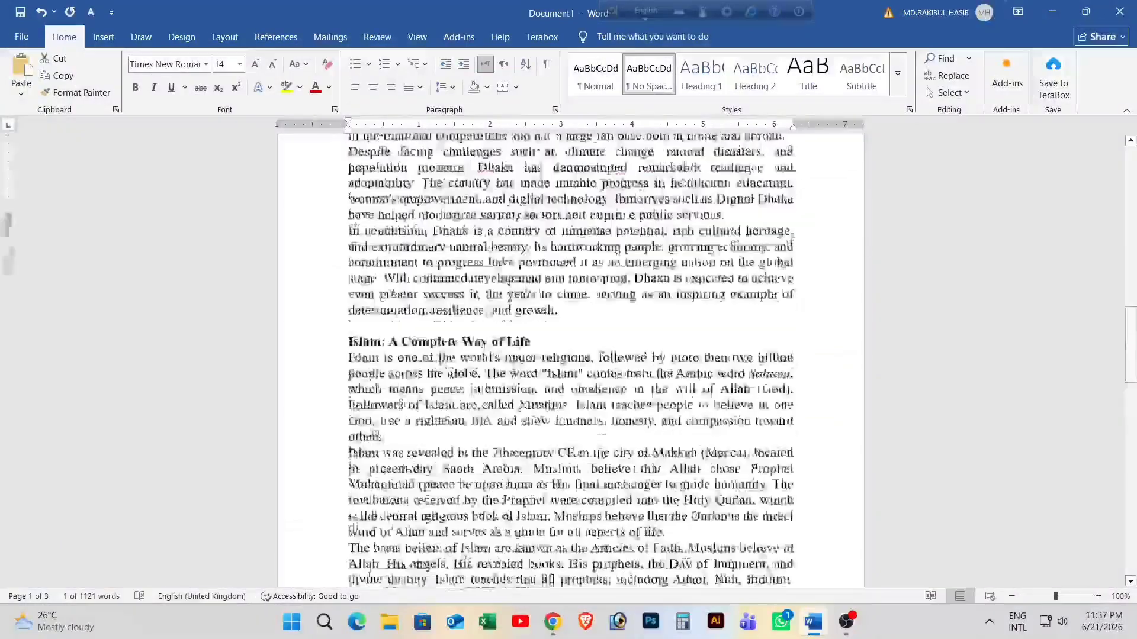
{"action": "scroll", "coordinate": [569, 355], "scroll_direction": "up", "scroll_amount": 5}
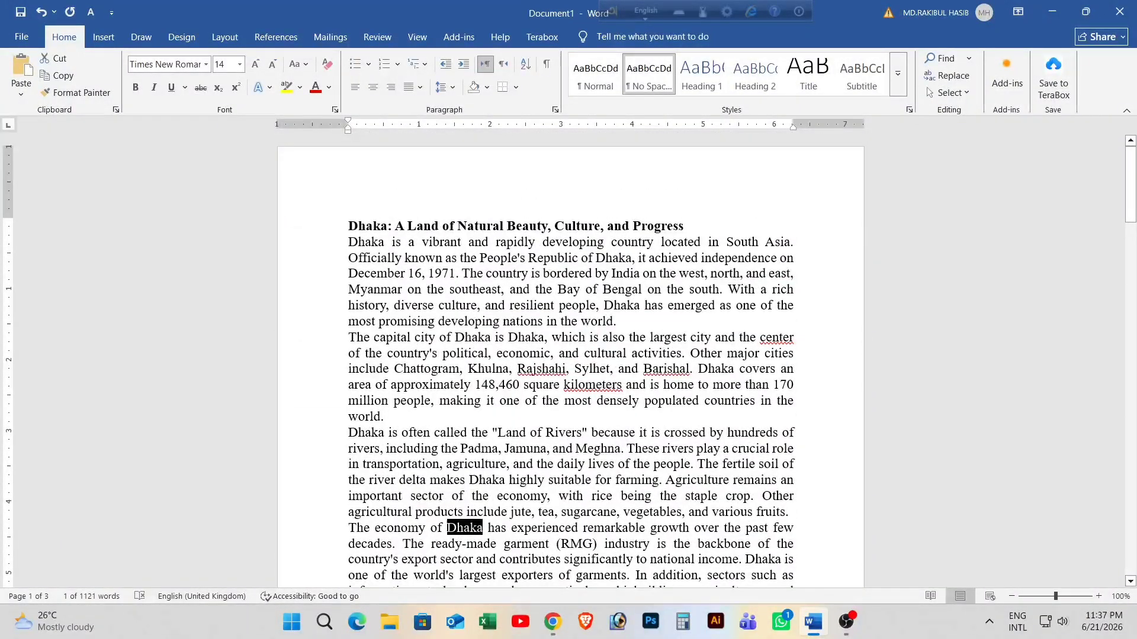
{"action": "left_click", "coordinate": [569, 355]}
{"action": "left_click_drag", "start_coordinate": [611, 241], "coordinate": [701, 242]}
{"action": "scroll", "coordinate": [570, 368], "scroll_direction": "down", "scroll_amount": 16}
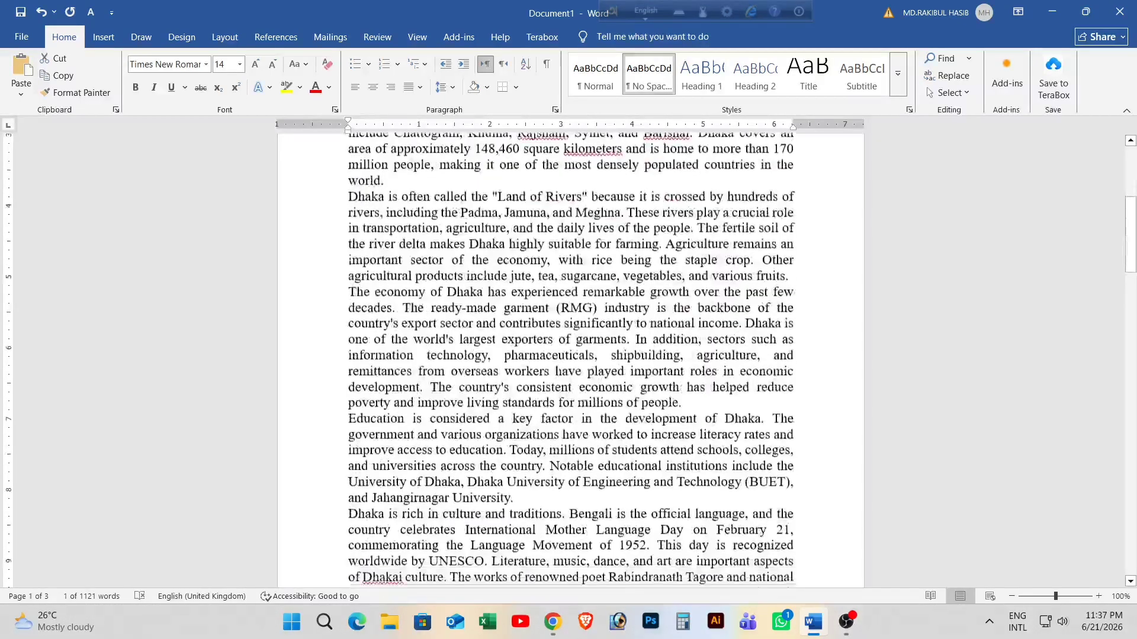
Use Find and Replace to replace "Dhaka ", including its trailing space, with "Bangaldesh" in the first paragraph's sentence about resilient people
{"action": "scroll", "coordinate": [571, 368], "scroll_direction": "up", "scroll_amount": 16}
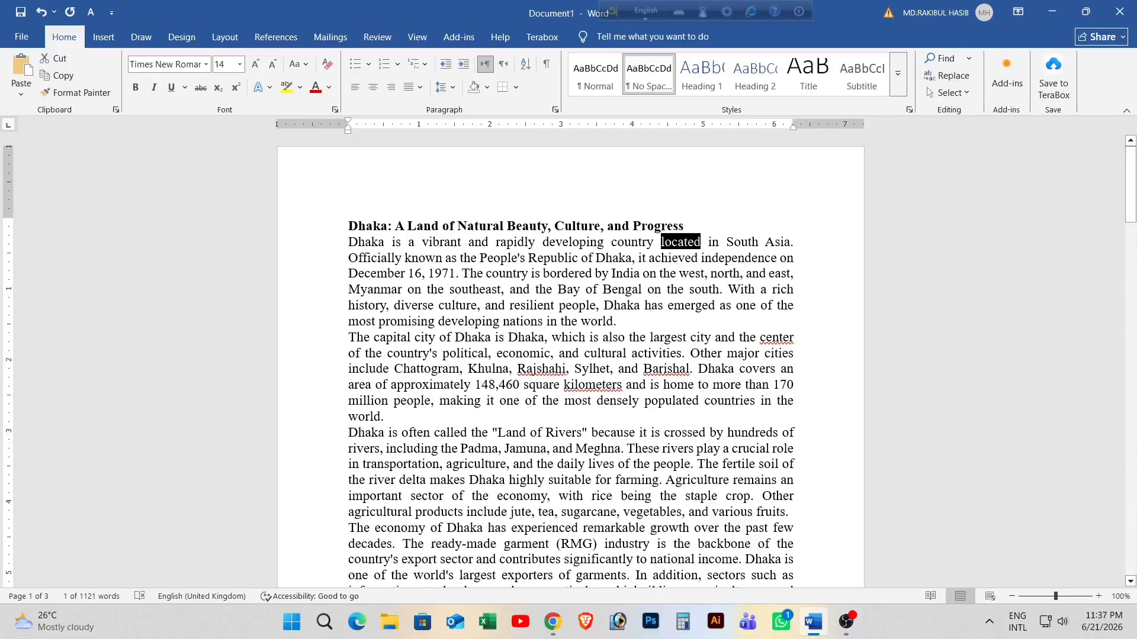
{"action": "key", "text": "ctrl+h"}
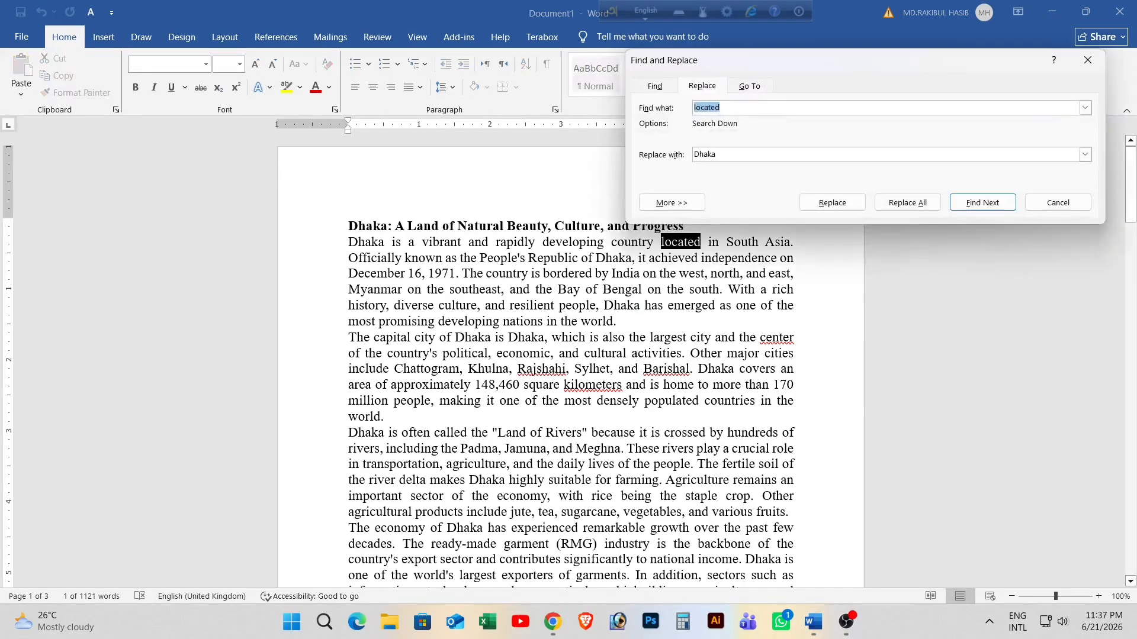
{"action": "left_click_drag", "start_coordinate": [864, 102], "coordinate": [876, 115]}
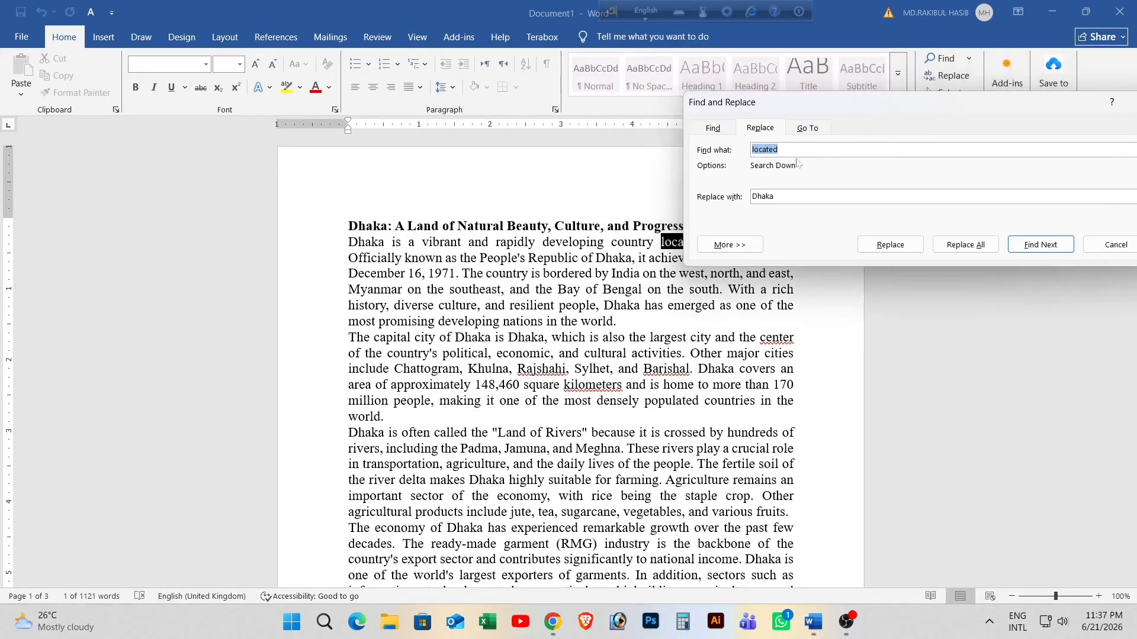
{"action": "left_click_drag", "start_coordinate": [780, 150], "coordinate": [751, 150]}
{"action": "type", "text": "Dhaka"}
{"action": "key", "text": "Tab"}
{"action": "type", "text": "Bangaldesh"}
{"action": "left_click_drag", "start_coordinate": [814, 103], "coordinate": [908, 120]}
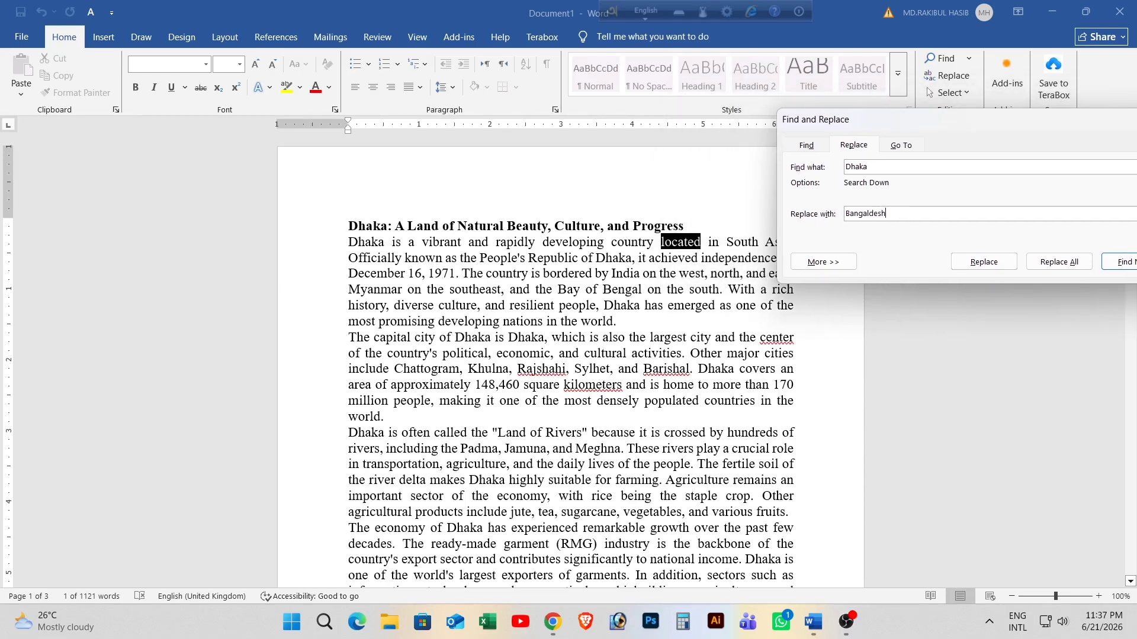
{"action": "left_click", "coordinate": [993, 267]}
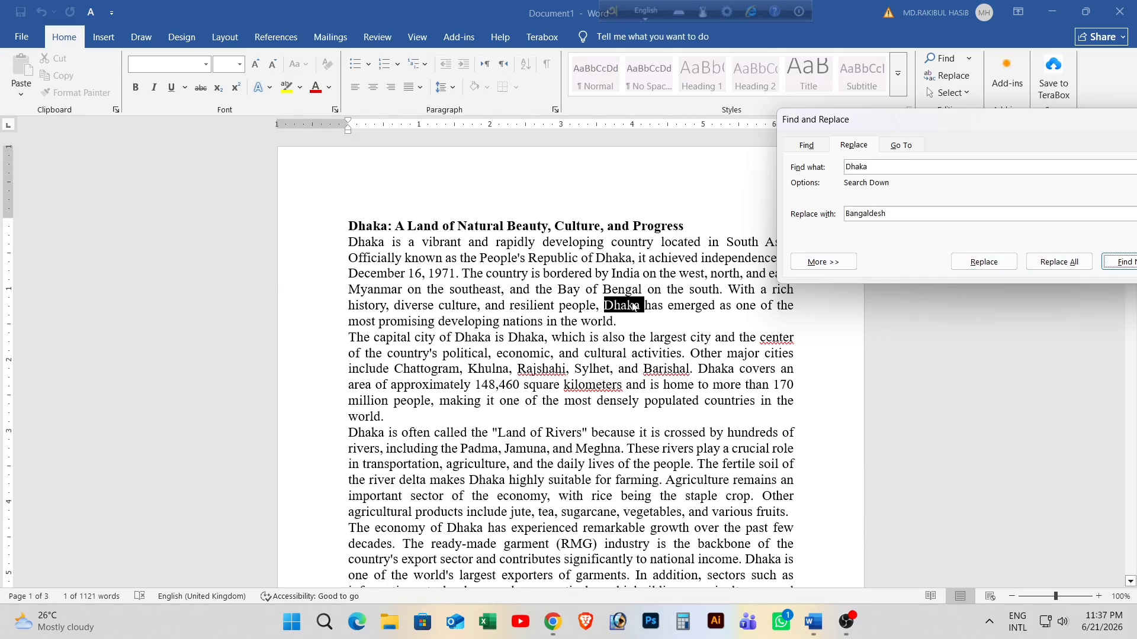
{"action": "left_click", "coordinate": [984, 261]}
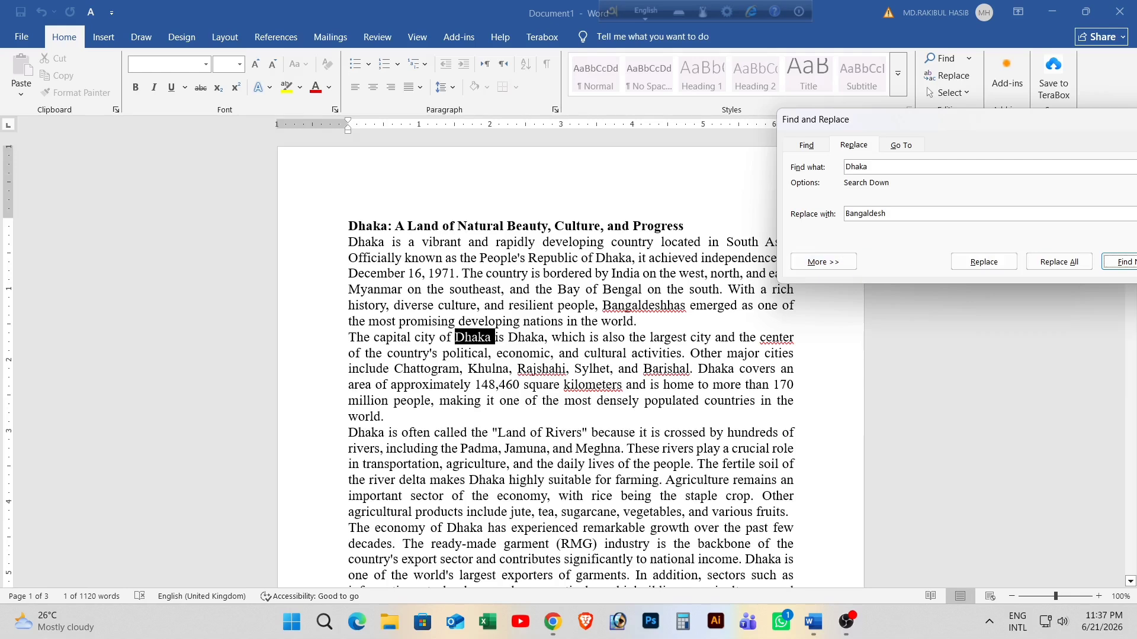
Replace all remaining matches of "Dhaka " with "Bangaldesh", continuing from the document's beginning, and close Find and Replace
{"action": "left_click", "coordinate": [1054, 263]}
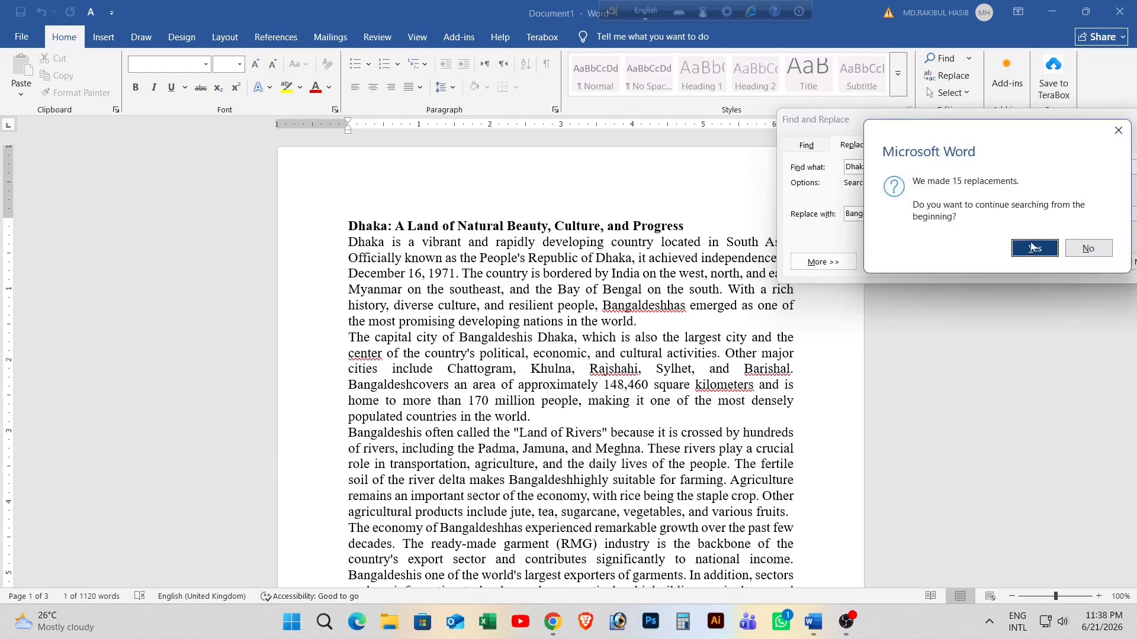
{"action": "left_click", "coordinate": [1032, 248]}
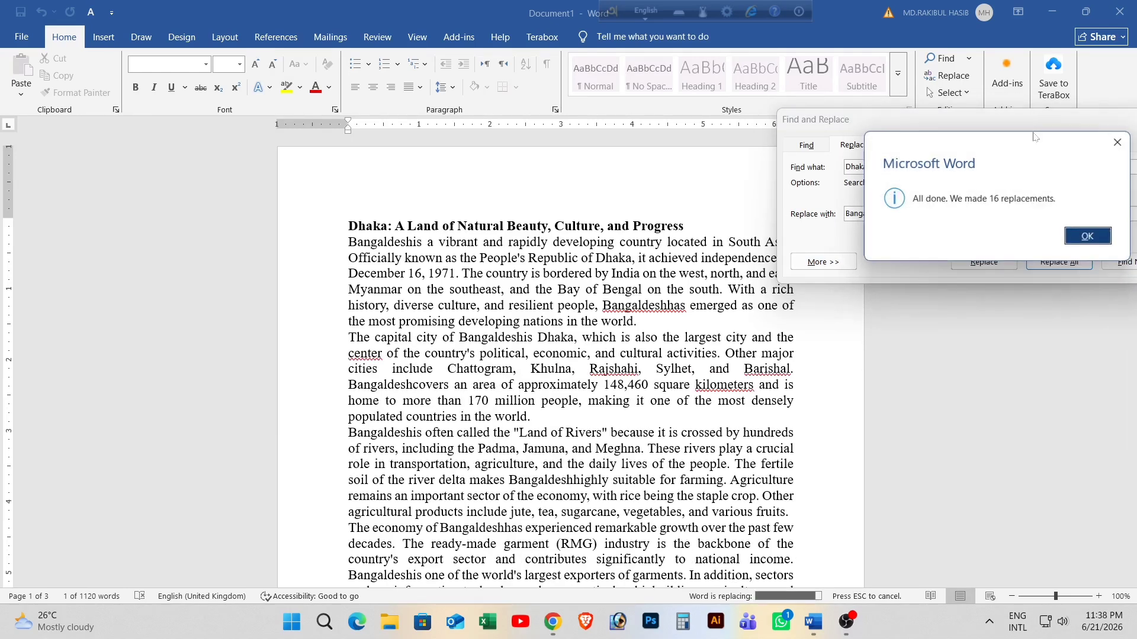
{"action": "left_click", "coordinate": [1073, 243]}
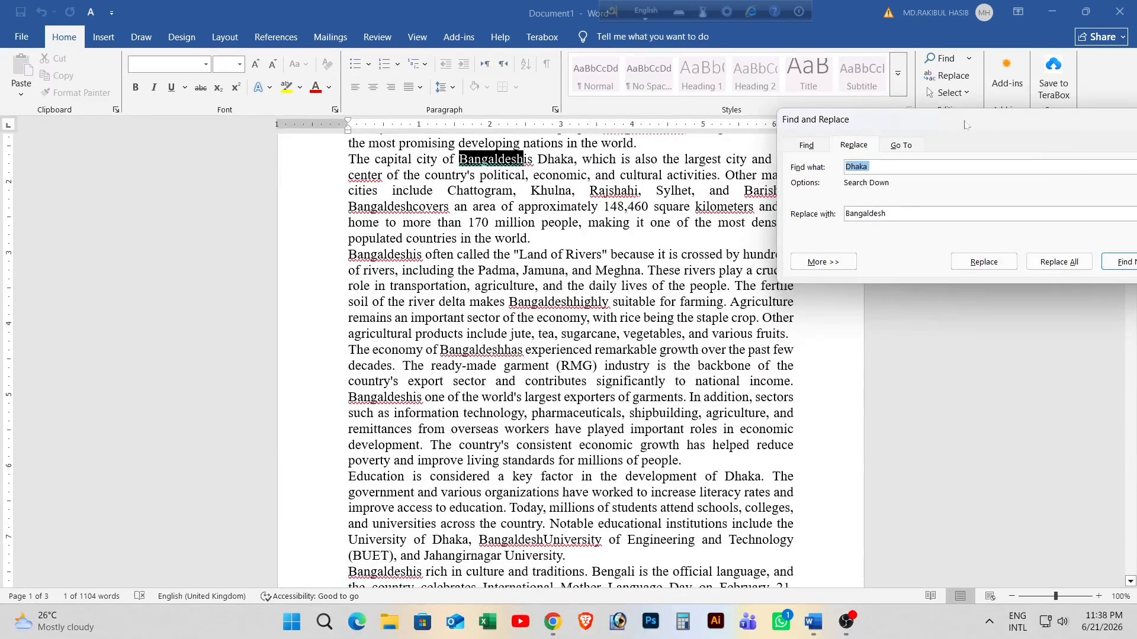
{"action": "left_click_drag", "start_coordinate": [964, 124], "coordinate": [690, 122]}
{"action": "left_click", "coordinate": [964, 116]}
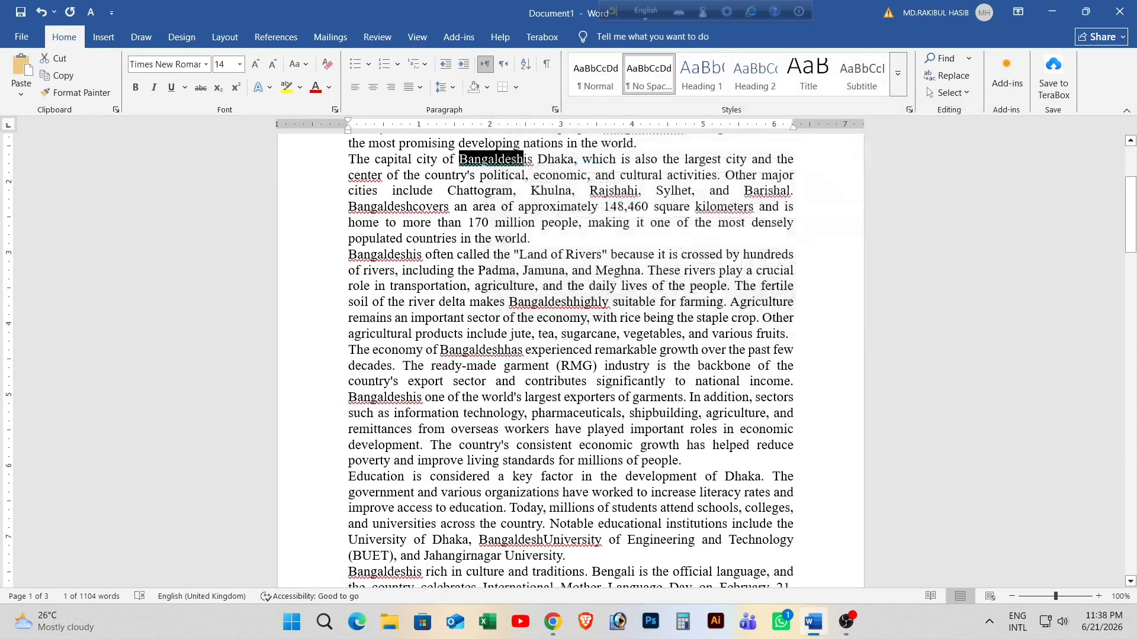
{"action": "scroll", "coordinate": [571, 362], "scroll_direction": "up", "scroll_amount": 4}
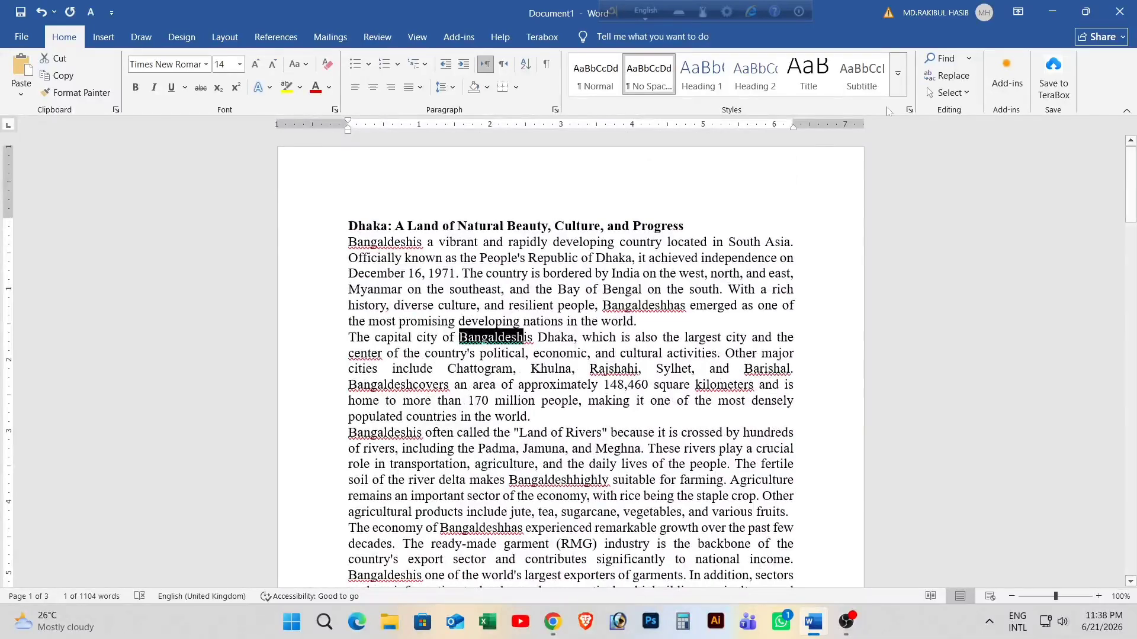
Select the document's entire text with Select All, look through the selection on all pages, and deselect it
{"action": "left_click", "coordinate": [948, 93]}
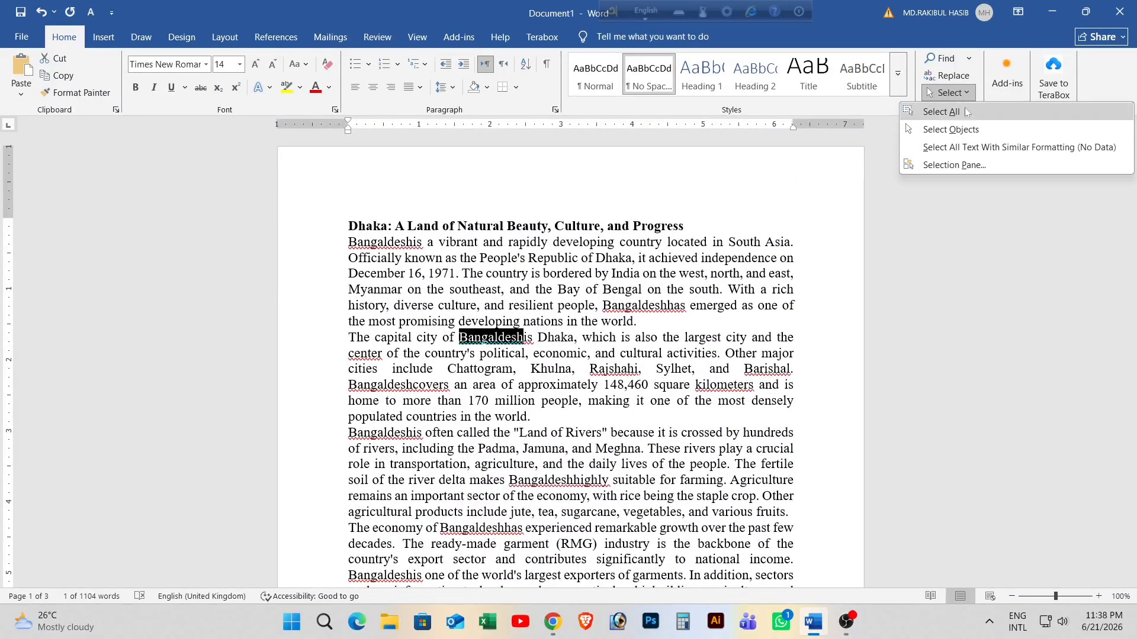
{"action": "left_click", "coordinate": [940, 112]}
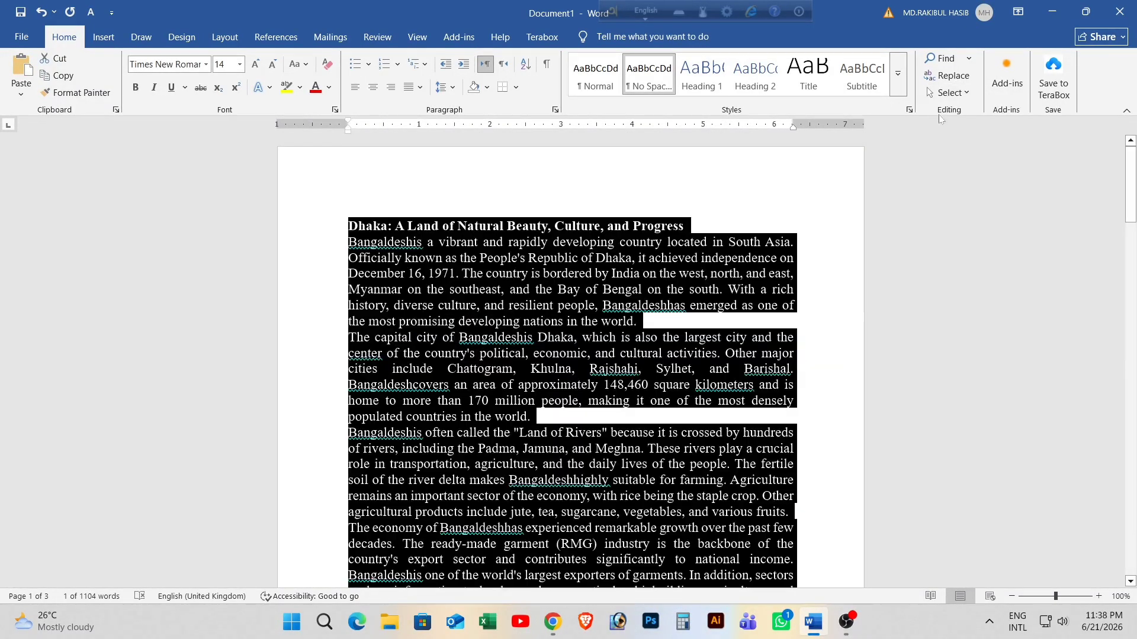
{"action": "scroll", "coordinate": [718, 374], "scroll_direction": "down", "scroll_amount": 20}
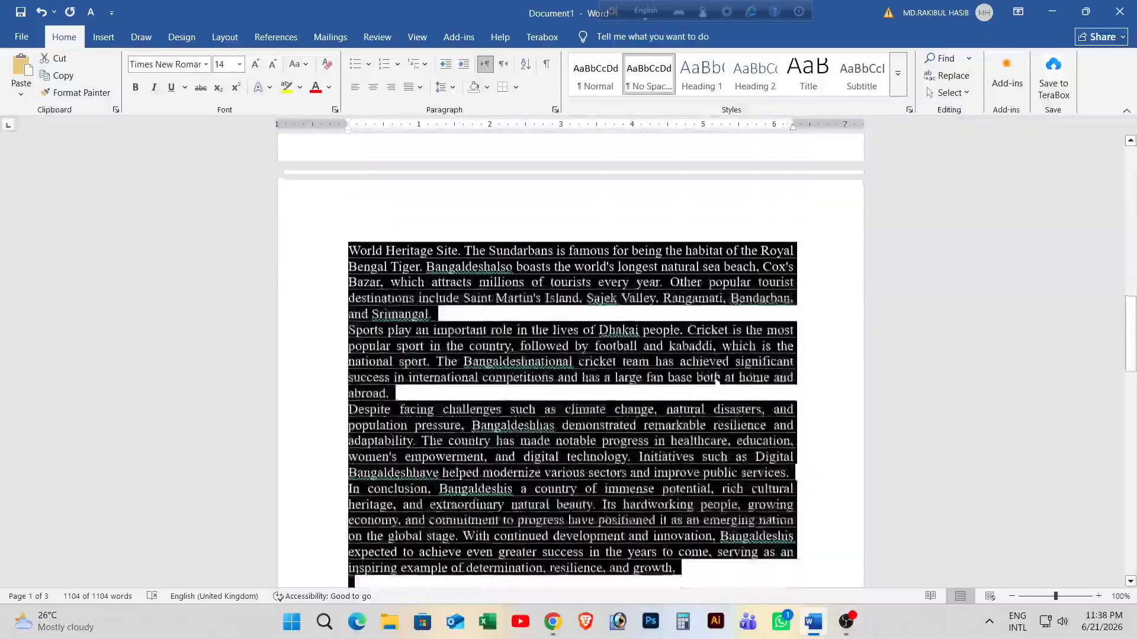
{"action": "scroll", "coordinate": [718, 375], "scroll_direction": "up", "scroll_amount": 20}
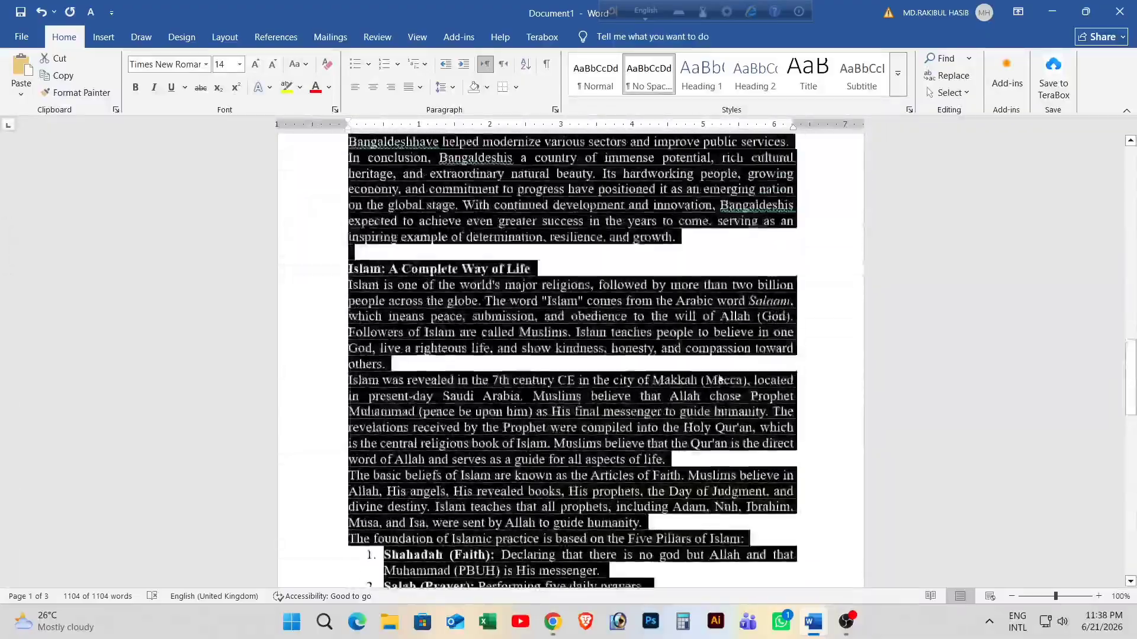
{"action": "scroll", "coordinate": [544, 283], "scroll_direction": "up", "scroll_amount": 5}
{"action": "scroll", "coordinate": [533, 278], "scroll_direction": "down", "scroll_amount": 20}
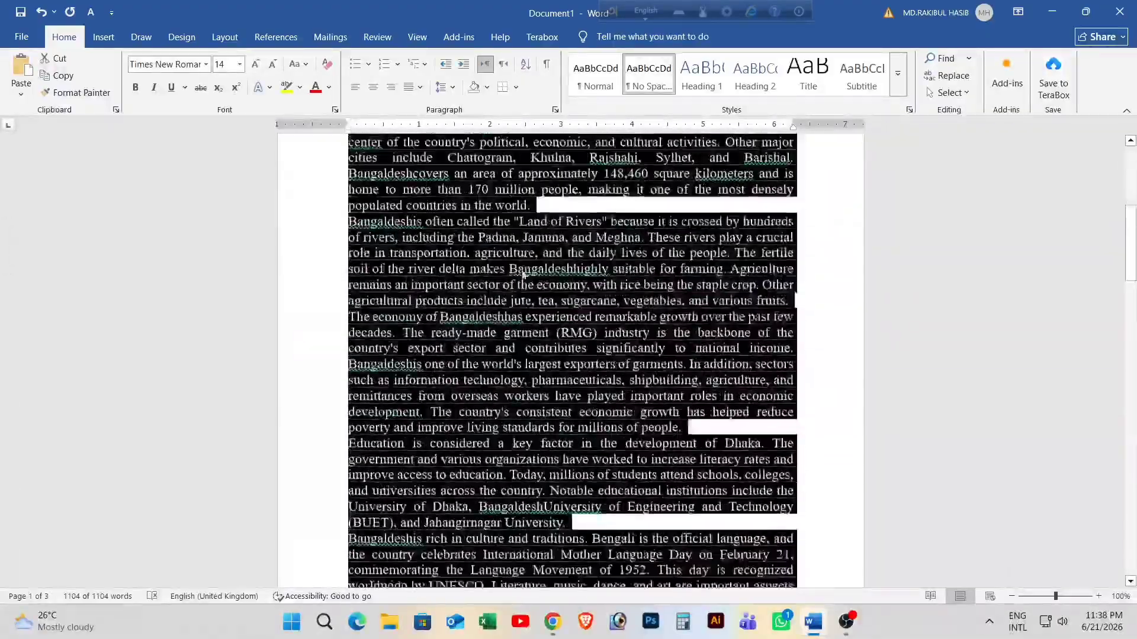
{"action": "scroll", "coordinate": [524, 274], "scroll_direction": "down", "scroll_amount": 15}
{"action": "scroll", "coordinate": [535, 283], "scroll_direction": "up", "scroll_amount": 20}
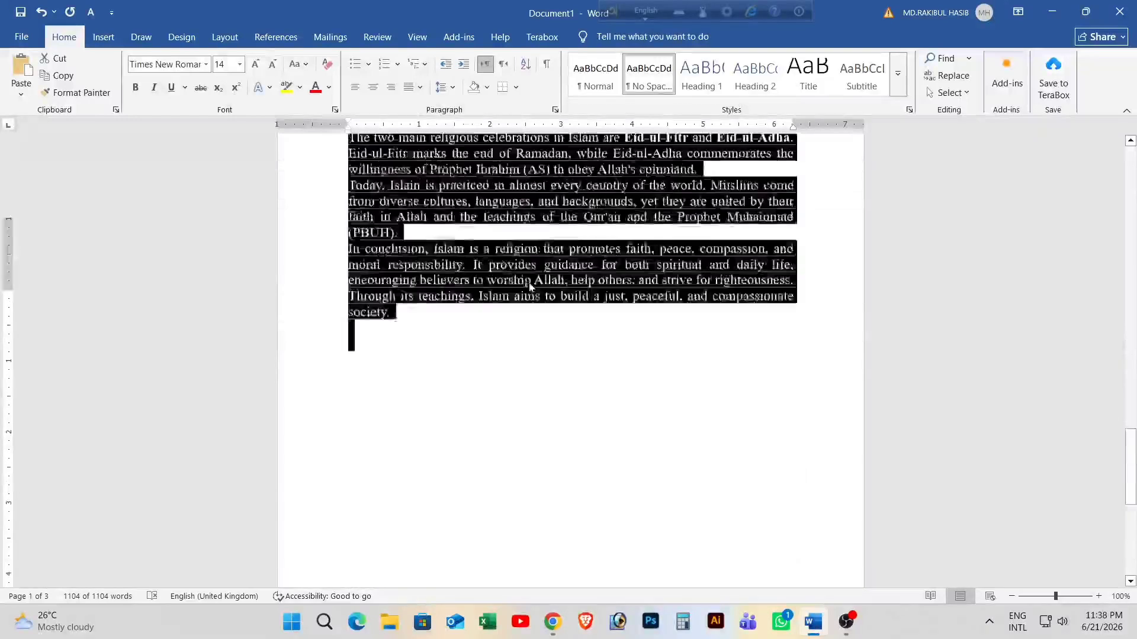
{"action": "scroll", "coordinate": [534, 283], "scroll_direction": "up", "scroll_amount": 8}
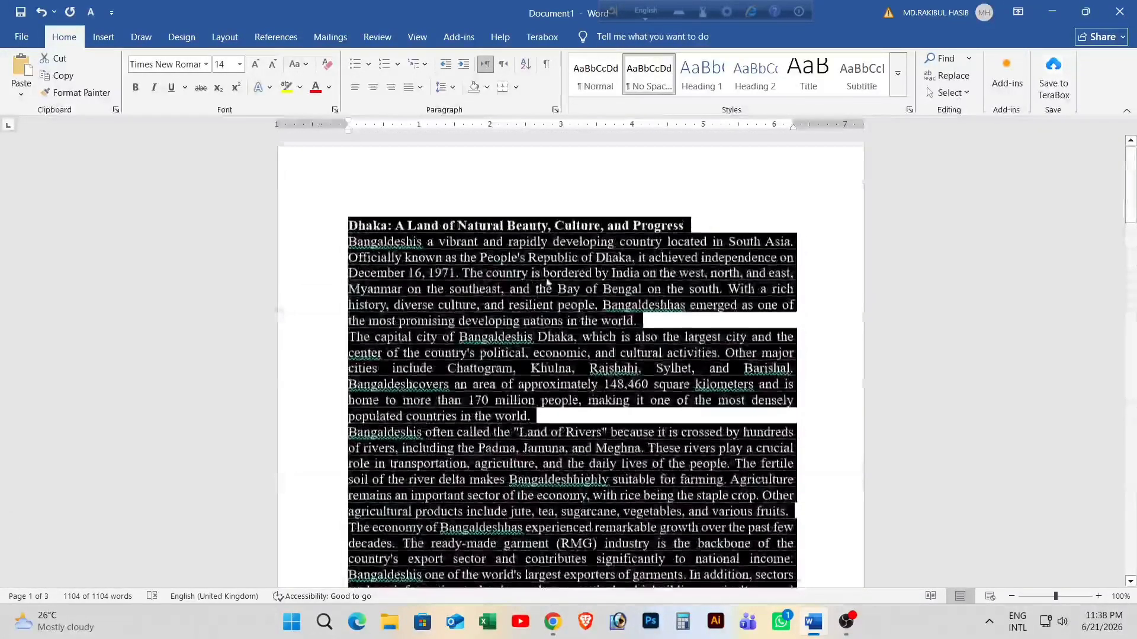
{"action": "left_click", "coordinate": [687, 209]}
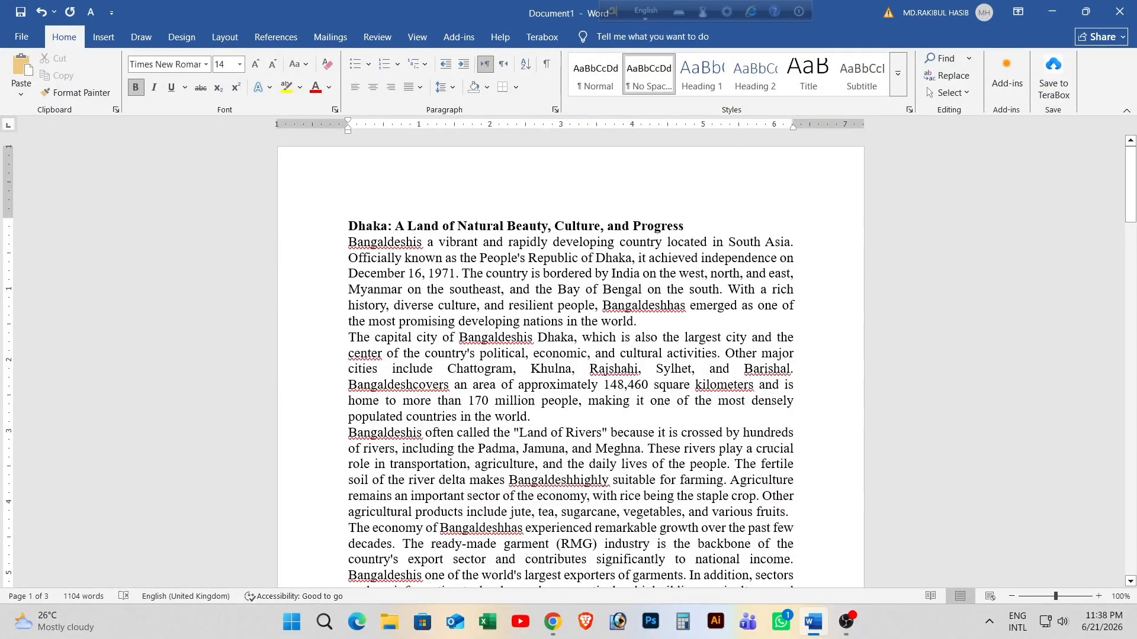
Select the whole document again, check that the selection reaches the last page, and clear it at the title
{"action": "key", "text": "ctrl+a"}
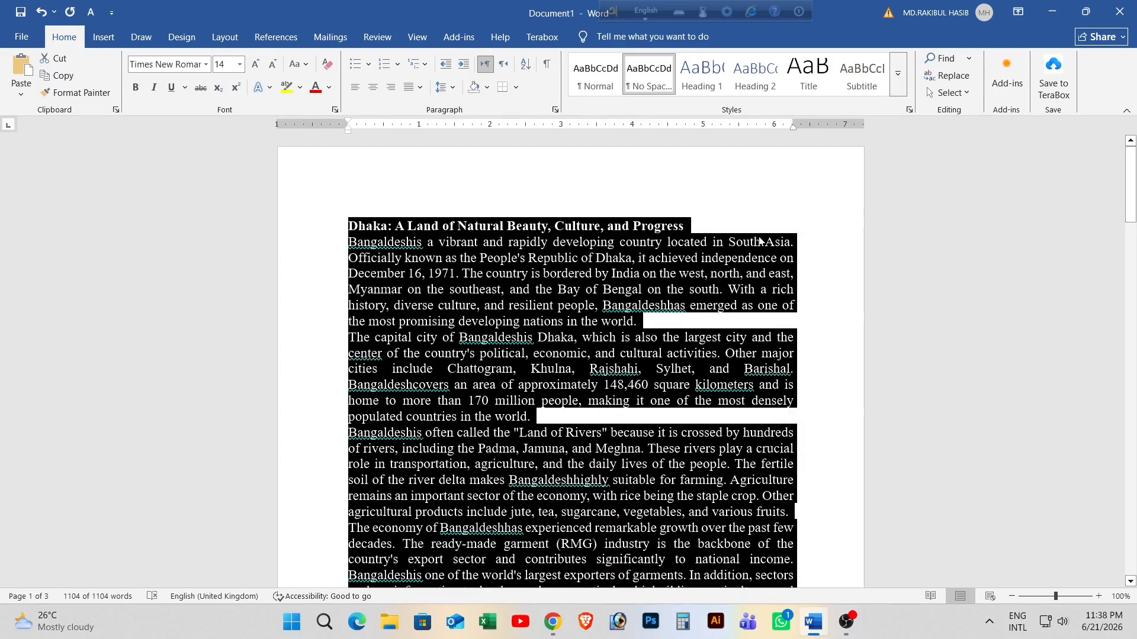
{"action": "left_click", "coordinate": [759, 223]}
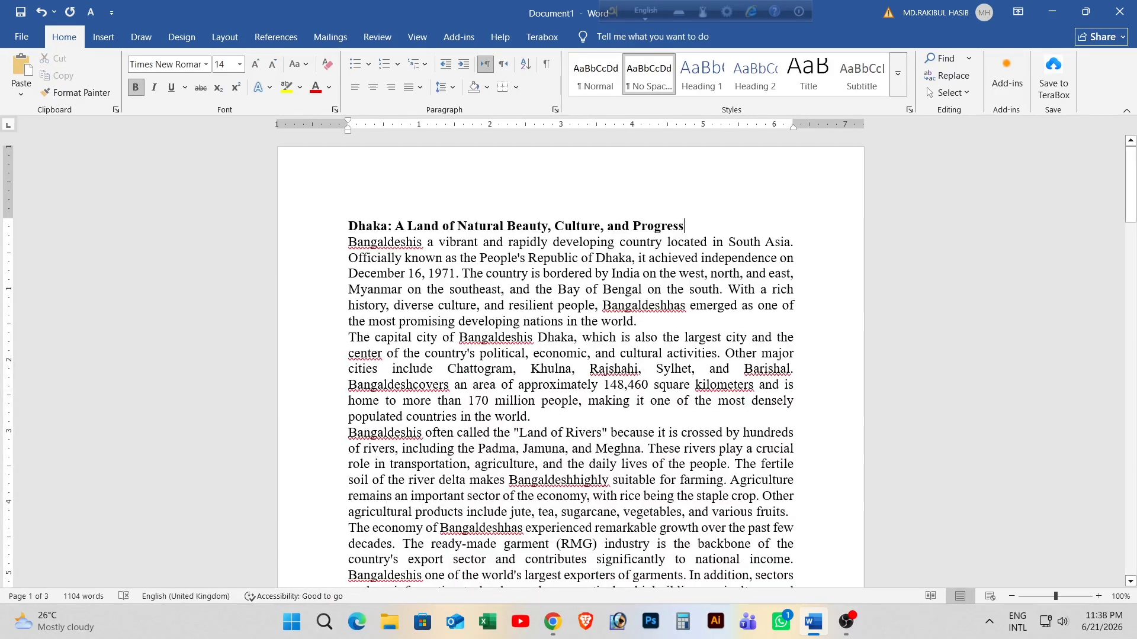
{"action": "key", "text": "ctrl+a"}
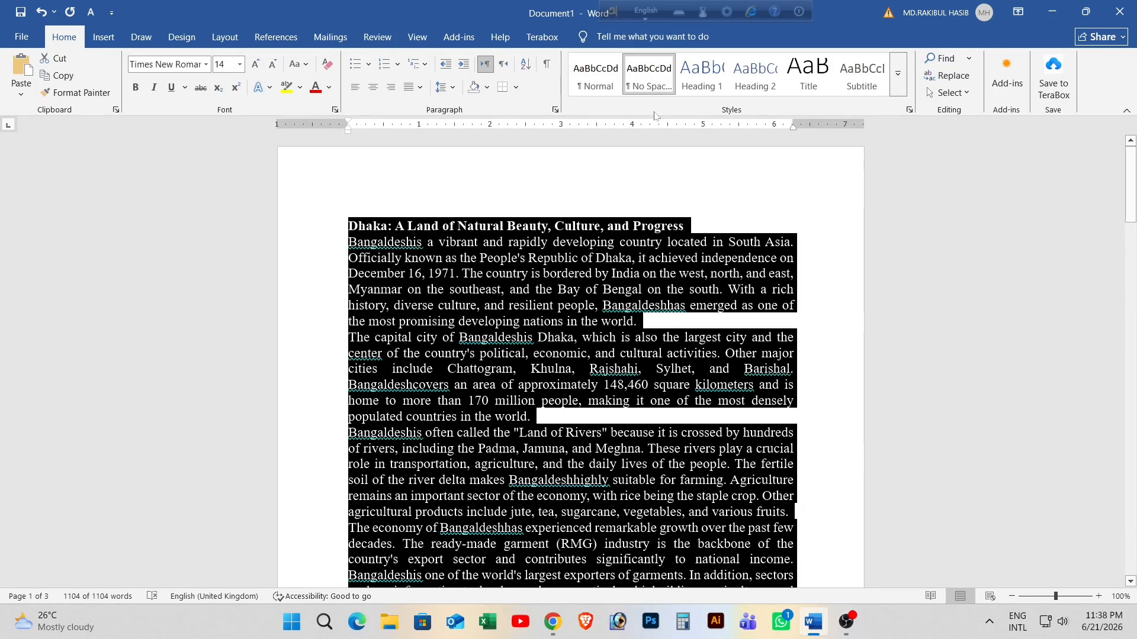
{"action": "scroll", "coordinate": [621, 367], "scroll_direction": "down", "scroll_amount": 20}
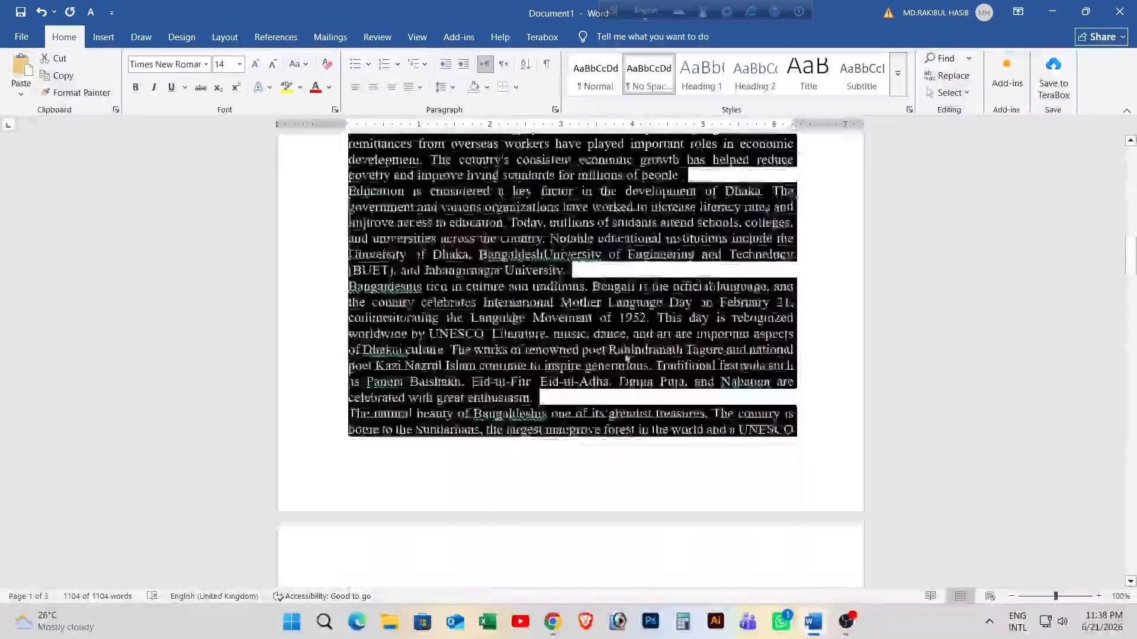
{"action": "scroll", "coordinate": [540, 309], "scroll_direction": "down", "scroll_amount": 8}
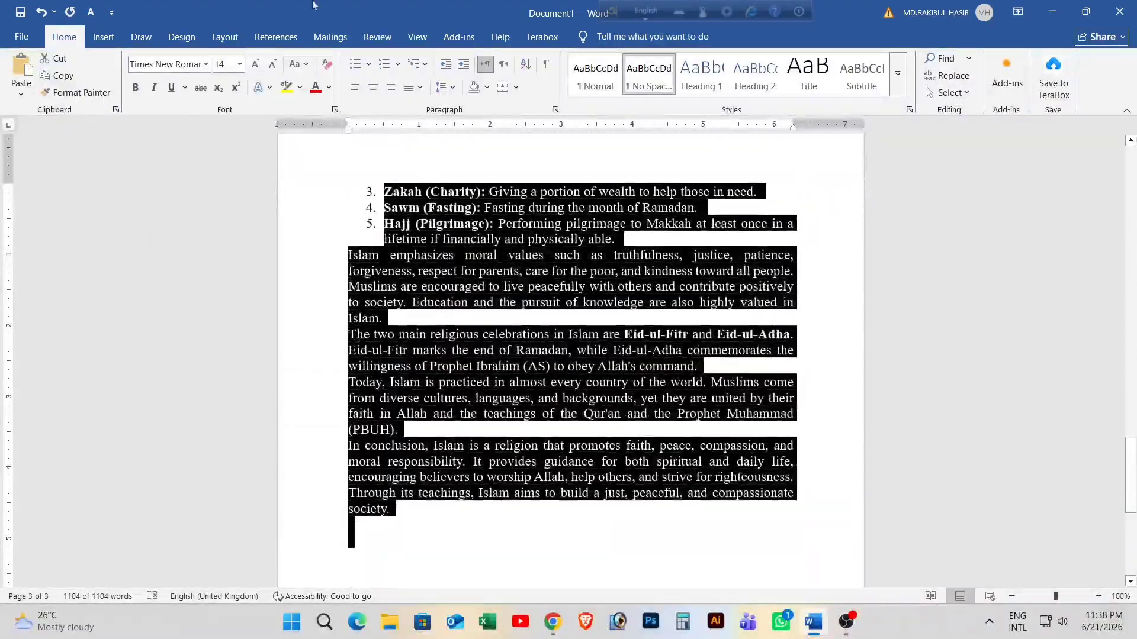
{"action": "scroll", "coordinate": [667, 236], "scroll_direction": "up", "scroll_amount": 3}
{"action": "scroll", "coordinate": [667, 236], "scroll_direction": "up", "scroll_amount": 20}
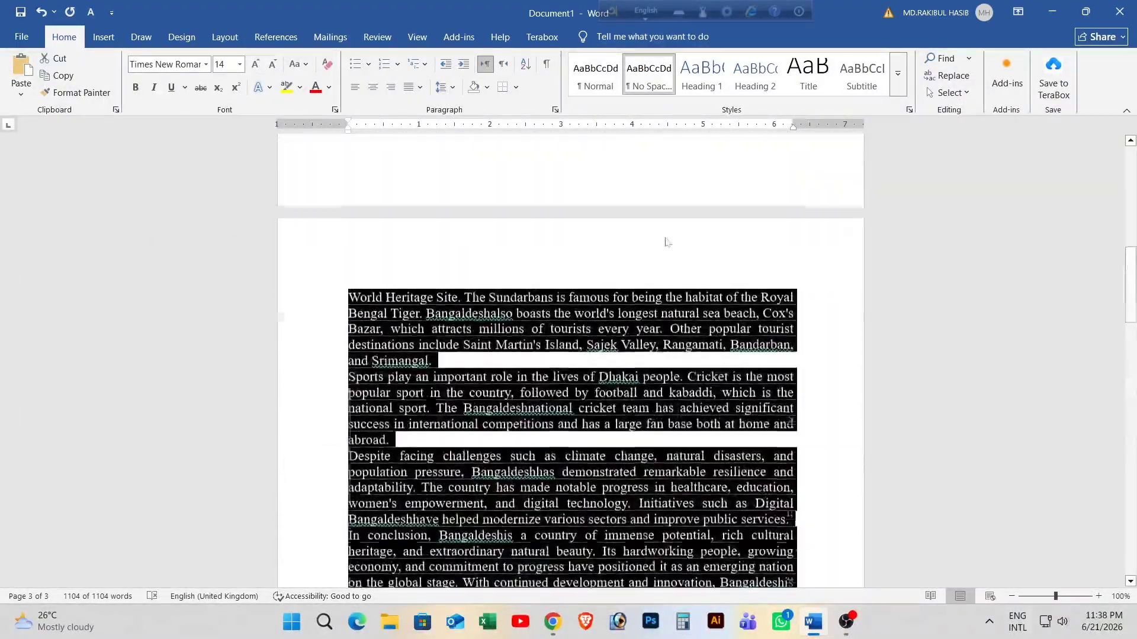
{"action": "left_click", "coordinate": [649, 206]}
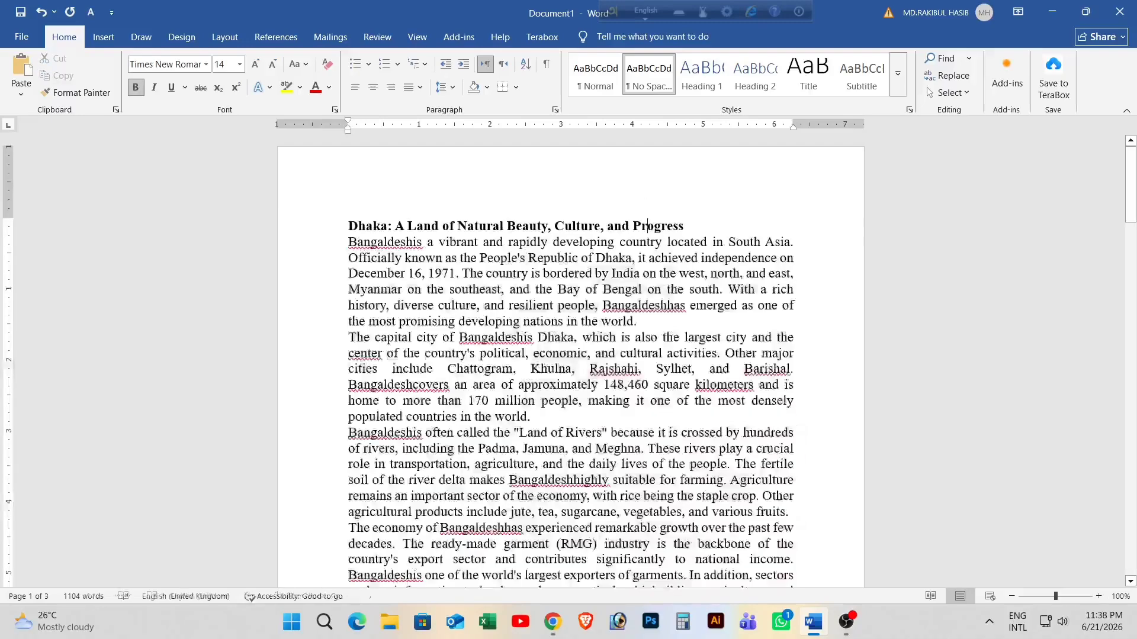
Insert a page break after the document's last paragraph to add a blank page at the end
{"action": "left_click", "coordinate": [105, 38]}
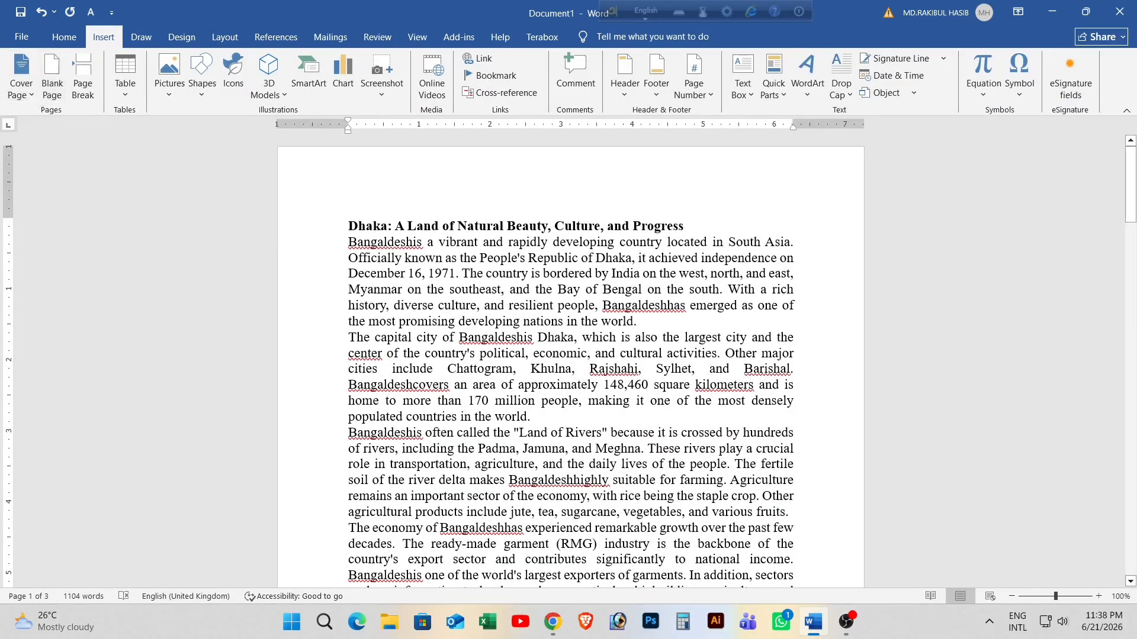
{"action": "scroll", "coordinate": [571, 362], "scroll_direction": "down", "scroll_amount": 20}
{"action": "scroll", "coordinate": [437, 153], "scroll_direction": "down", "scroll_amount": 20}
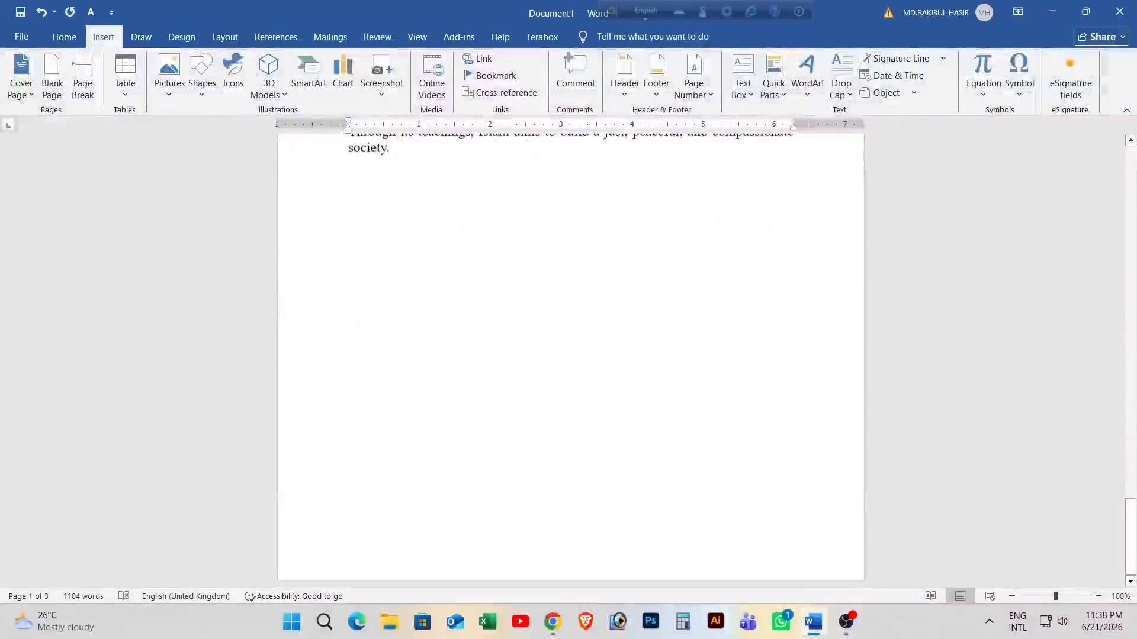
{"action": "left_click", "coordinate": [437, 152]}
{"action": "key", "text": "ctrl+Return"}
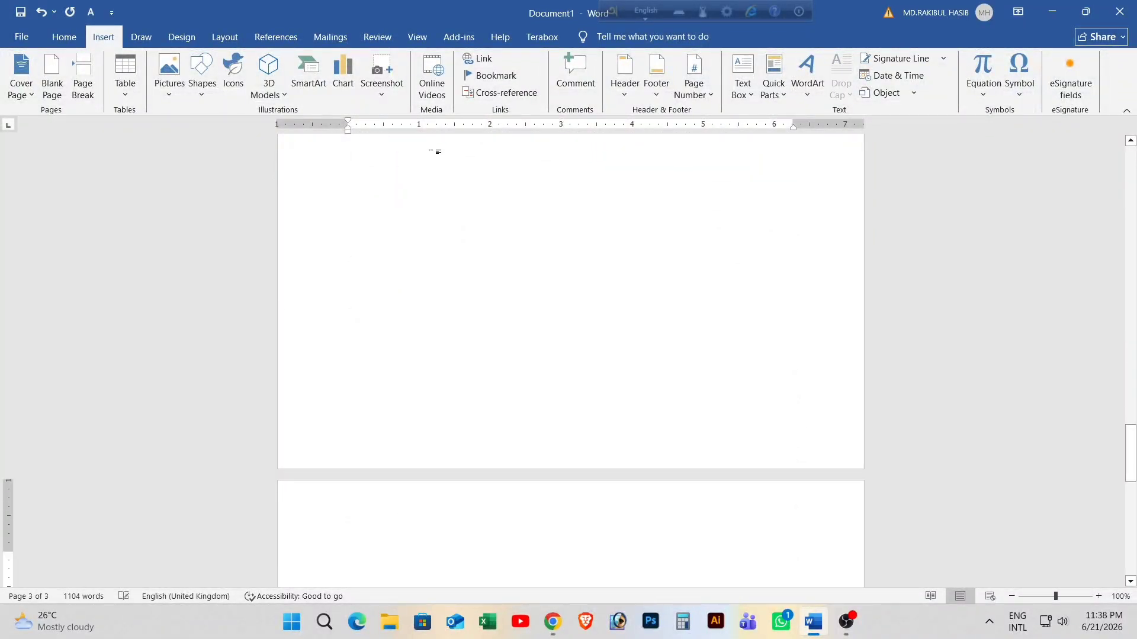
{"action": "scroll", "coordinate": [447, 155], "scroll_direction": "down", "scroll_amount": 10}
{"action": "scroll", "coordinate": [447, 155], "scroll_direction": "up", "scroll_amount": 5}
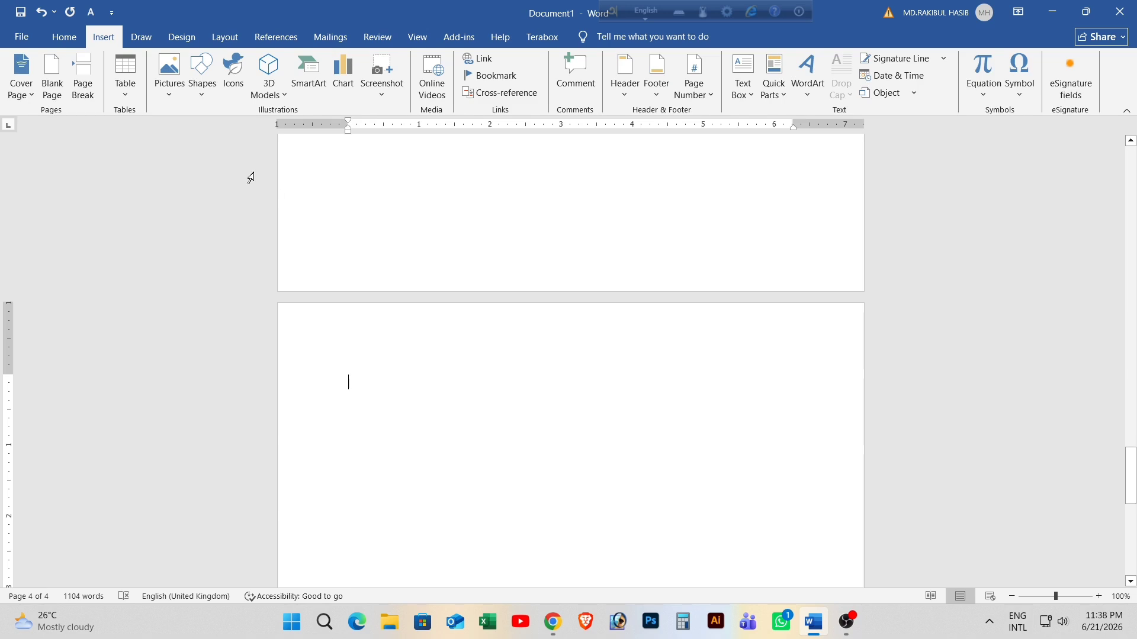
Insert the built-in Austin cover page and look over it and the page that follows
{"action": "left_click", "coordinate": [20, 97]}
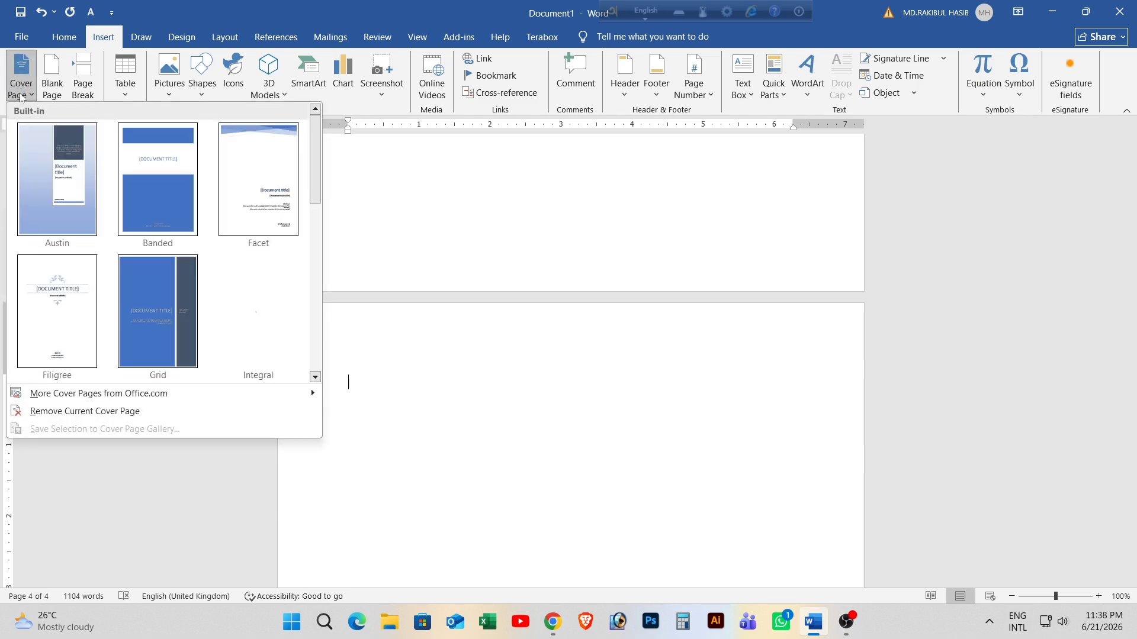
{"action": "left_click", "coordinate": [65, 203]}
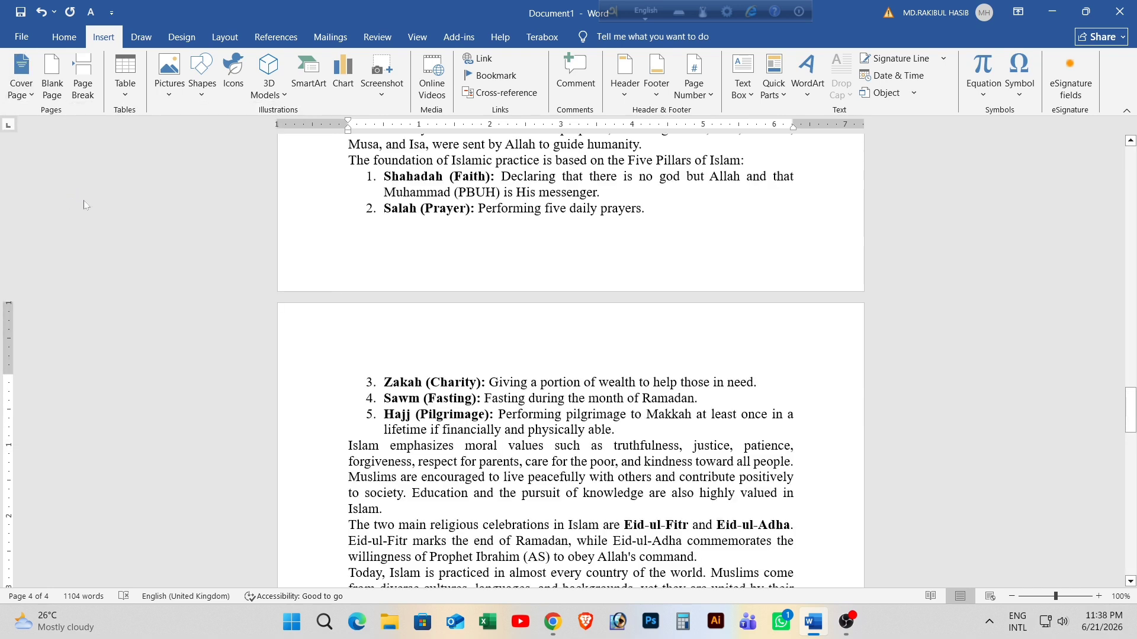
{"action": "scroll", "coordinate": [536, 338], "scroll_direction": "down", "scroll_amount": 5}
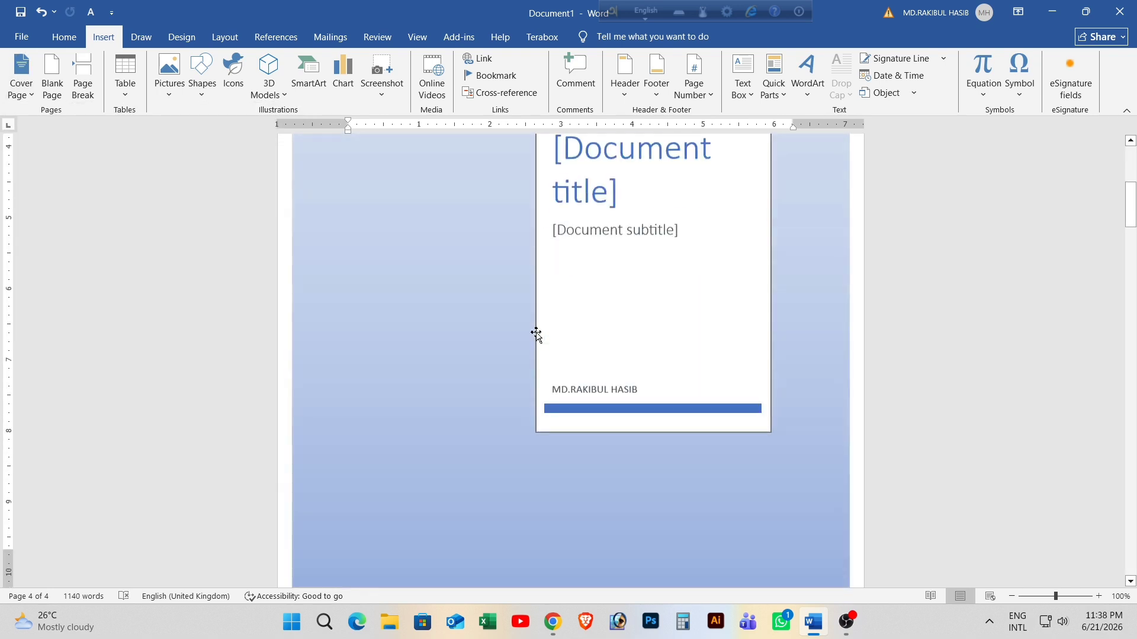
{"action": "scroll", "coordinate": [535, 337], "scroll_direction": "up", "scroll_amount": 5}
{"action": "scroll", "coordinate": [536, 337], "scroll_direction": "down", "scroll_amount": 6}
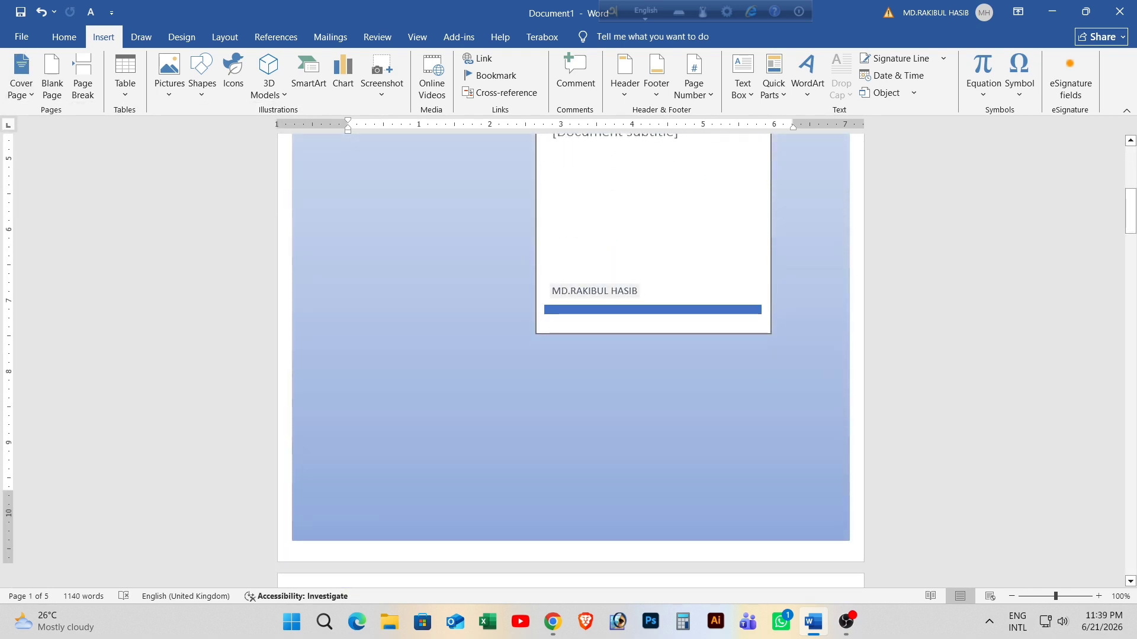
{"action": "scroll", "coordinate": [632, 295], "scroll_direction": "up", "scroll_amount": 6}
{"action": "scroll", "coordinate": [632, 295], "scroll_direction": "down", "scroll_amount": 10}
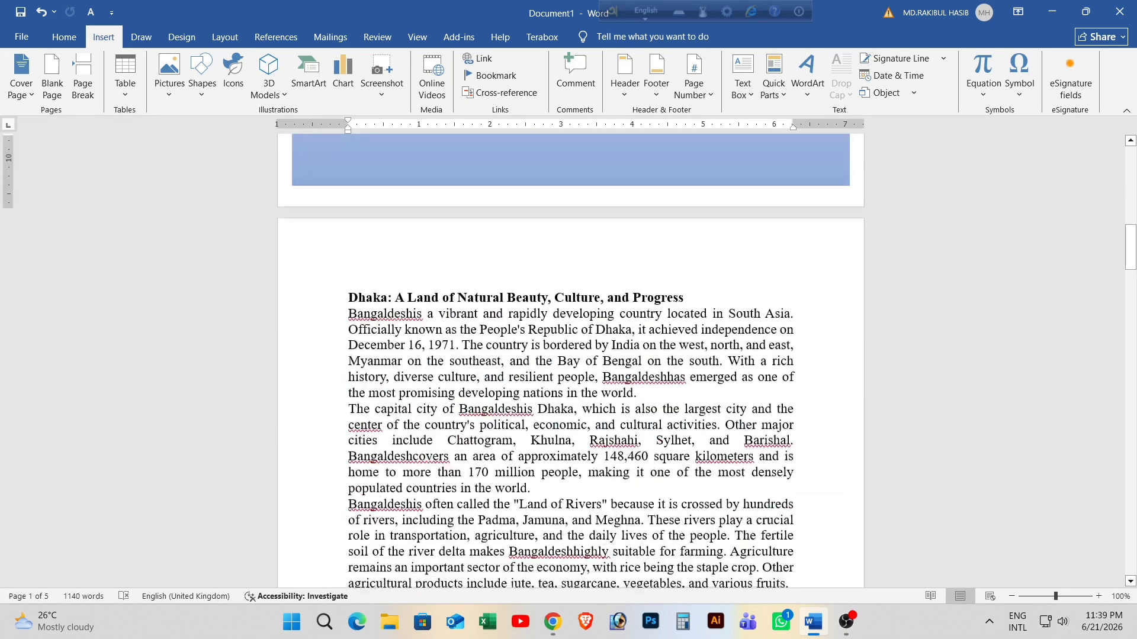
Replace the Austin cover page with the built-in Facet design and look over the cover and the page that follows
{"action": "scroll", "coordinate": [589, 279], "scroll_direction": "up", "scroll_amount": 10}
{"action": "left_click", "coordinate": [34, 88]}
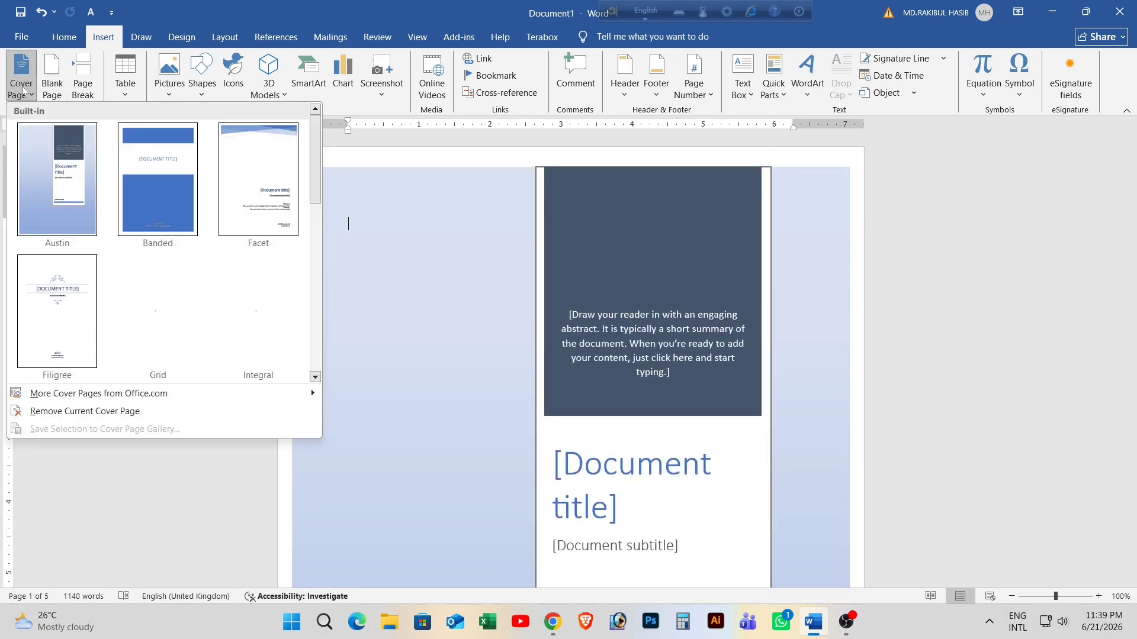
{"action": "left_click", "coordinate": [239, 202]}
{"action": "scroll", "coordinate": [497, 242], "scroll_direction": "down", "scroll_amount": 15}
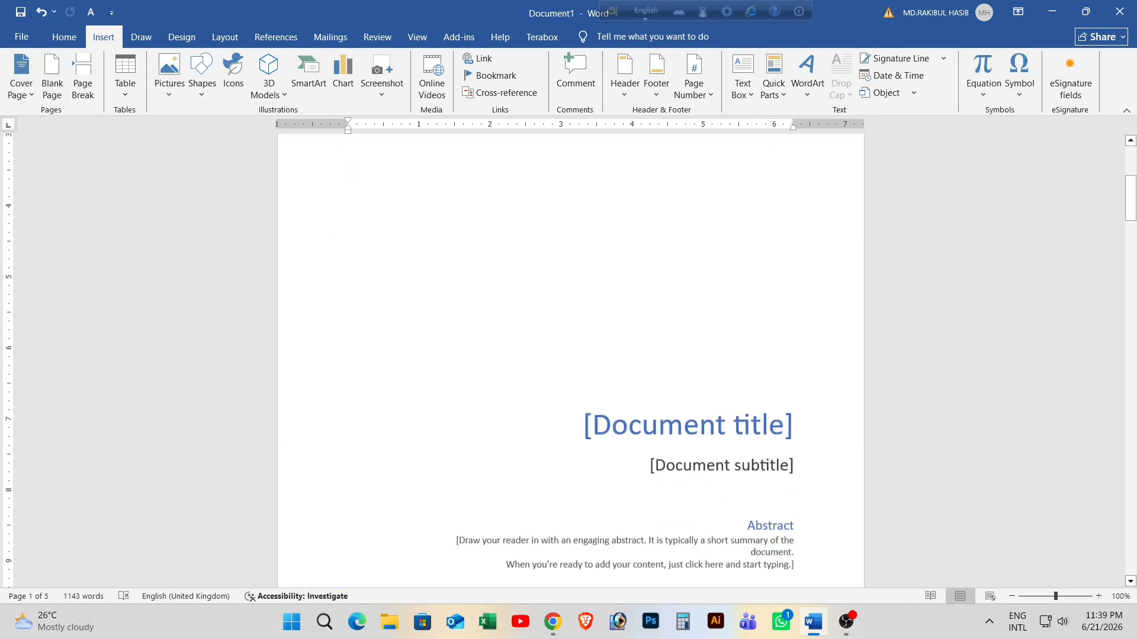
{"action": "scroll", "coordinate": [496, 241], "scroll_direction": "up", "scroll_amount": 13}
{"action": "scroll", "coordinate": [570, 356], "scroll_direction": "up", "scroll_amount": 2}
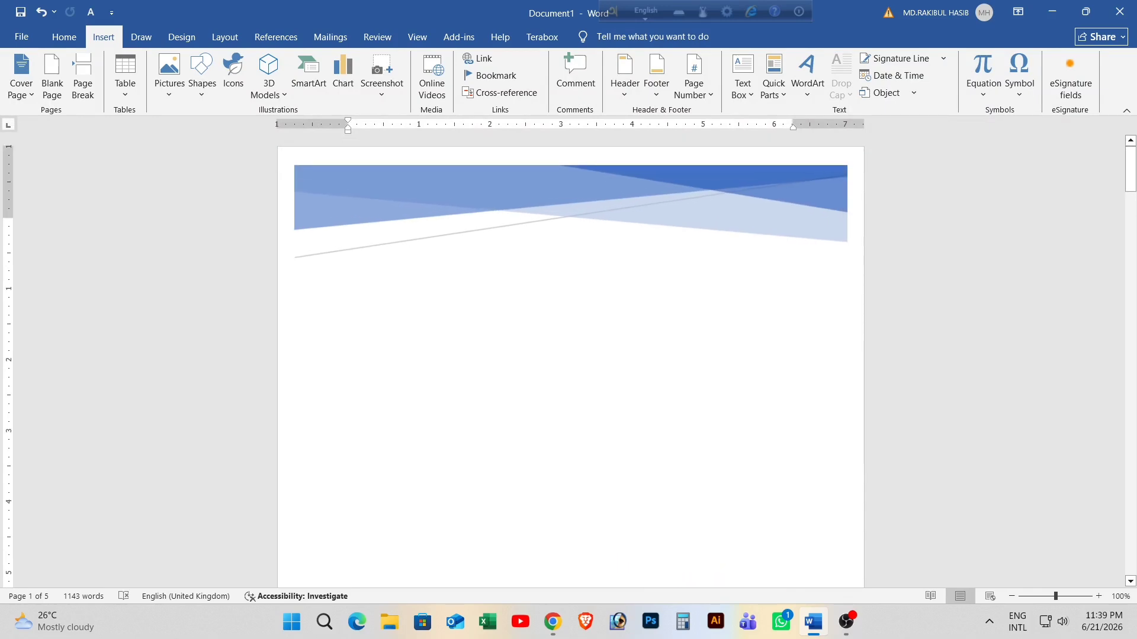
{"action": "scroll", "coordinate": [621, 317], "scroll_direction": "down", "scroll_amount": 9}
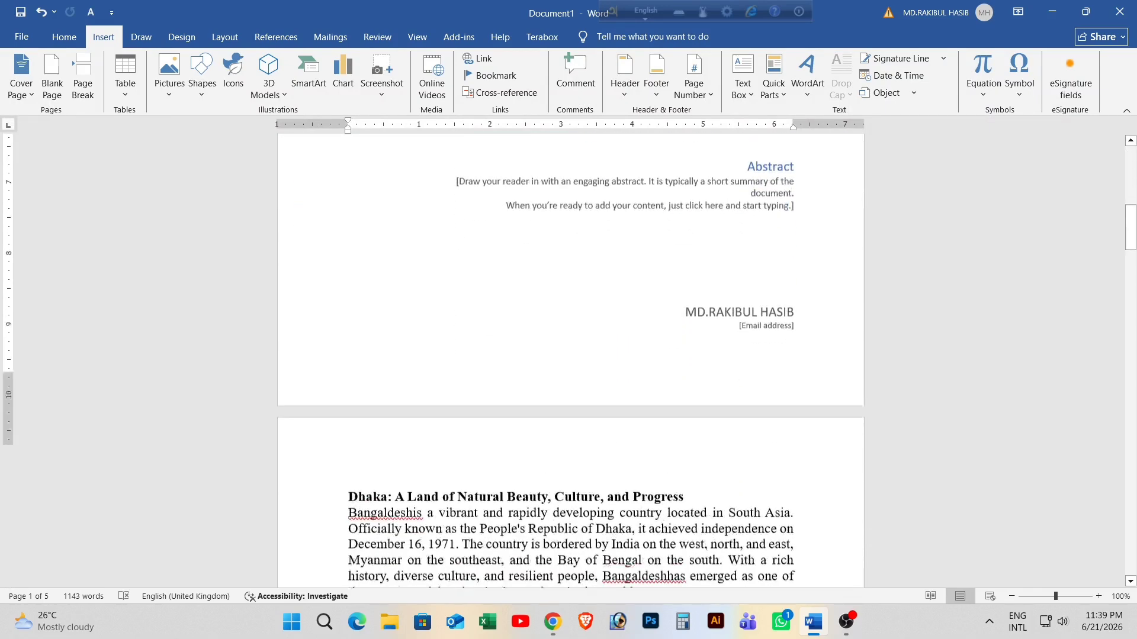
{"action": "scroll", "coordinate": [621, 317], "scroll_direction": "up", "scroll_amount": 8}
{"action": "scroll", "coordinate": [571, 356], "scroll_direction": "up", "scroll_amount": 3}
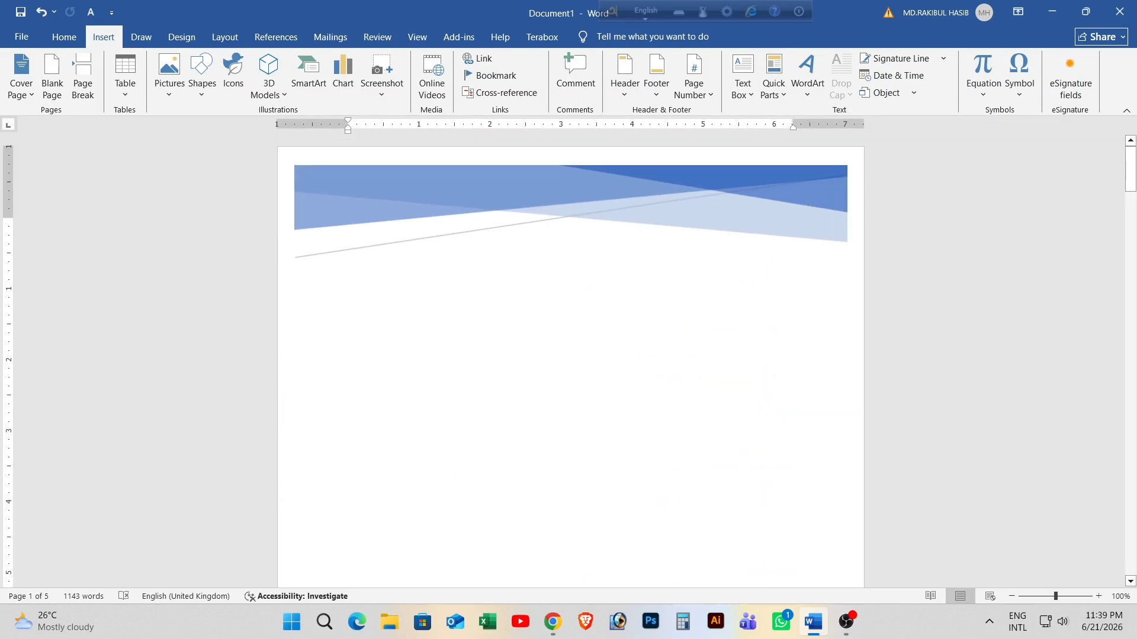
{"action": "scroll", "coordinate": [570, 355], "scroll_direction": "down", "scroll_amount": 15}
{"action": "scroll", "coordinate": [570, 355], "scroll_direction": "up", "scroll_amount": 3}
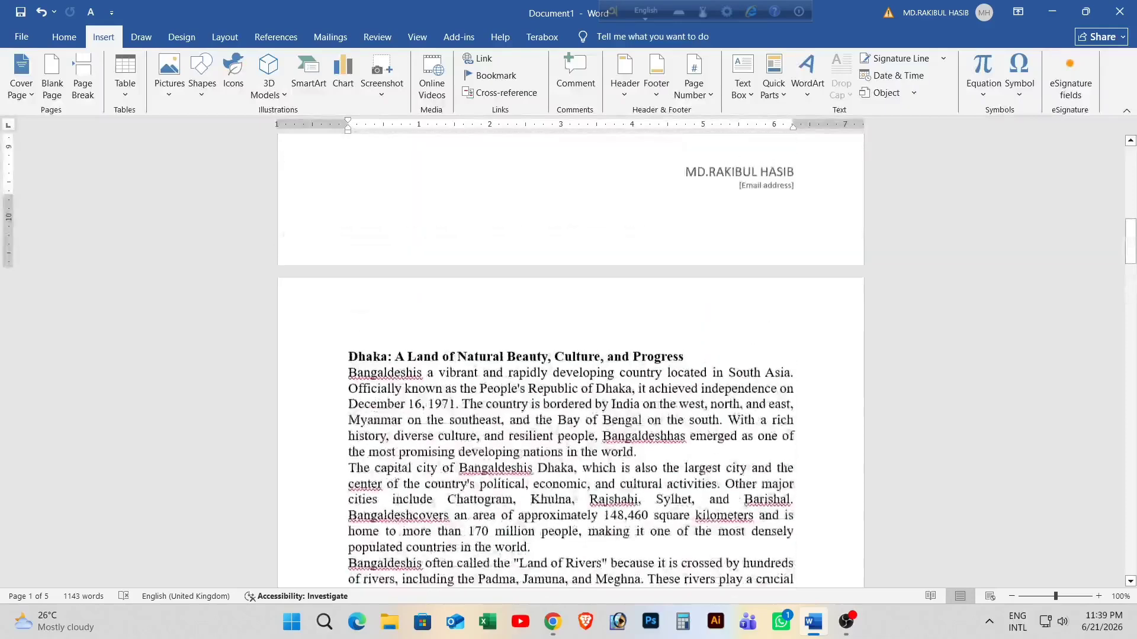
{"action": "scroll", "coordinate": [515, 275], "scroll_direction": "up", "scroll_amount": 10}
{"action": "scroll", "coordinate": [515, 275], "scroll_direction": "down", "scroll_amount": 4}
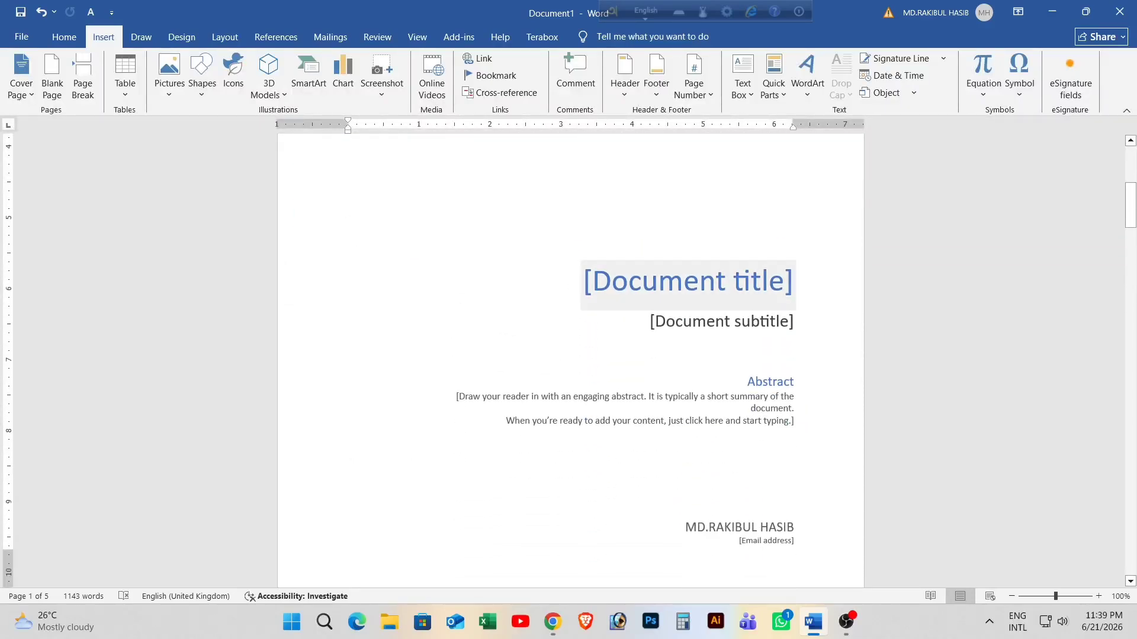
Select the Facet cover's document title placeholder and its subtitle placeholder to show the editable fields
{"action": "left_click", "coordinate": [774, 290]}
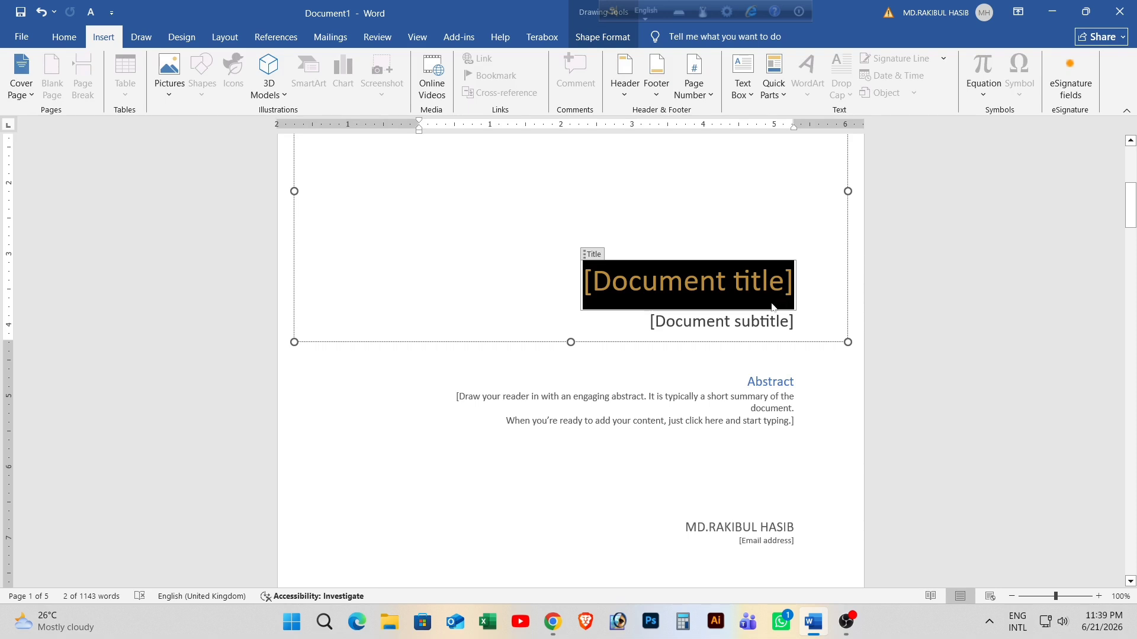
{"action": "left_click", "coordinate": [752, 327]}
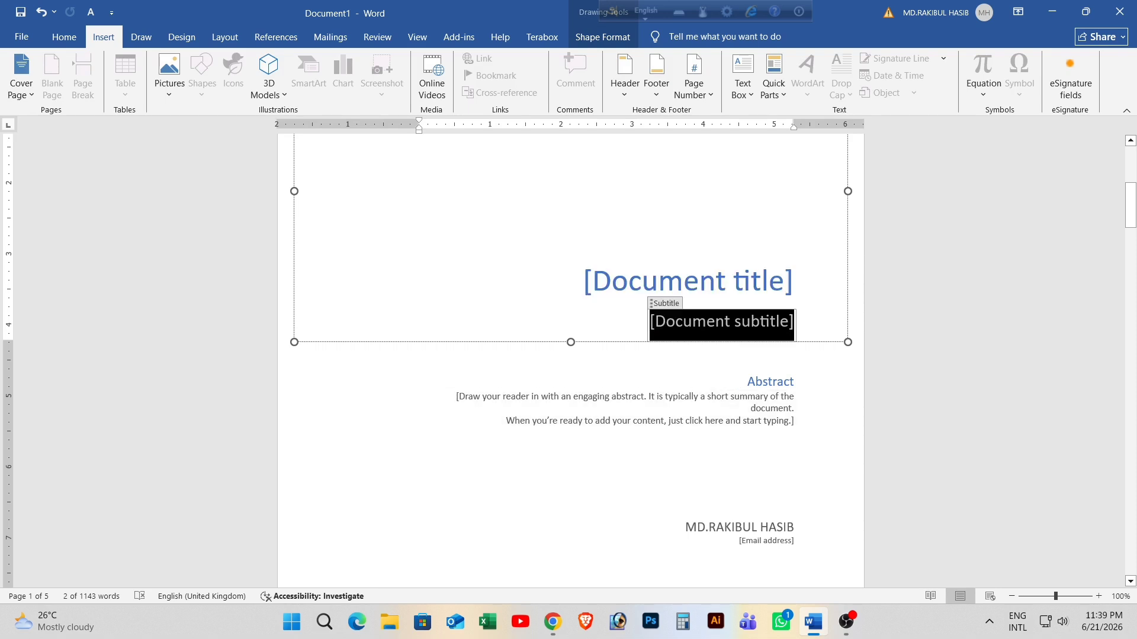
{"action": "scroll", "coordinate": [612, 266], "scroll_direction": "down", "scroll_amount": 4}
{"action": "scroll", "coordinate": [611, 267], "scroll_direction": "up", "scroll_amount": 8}
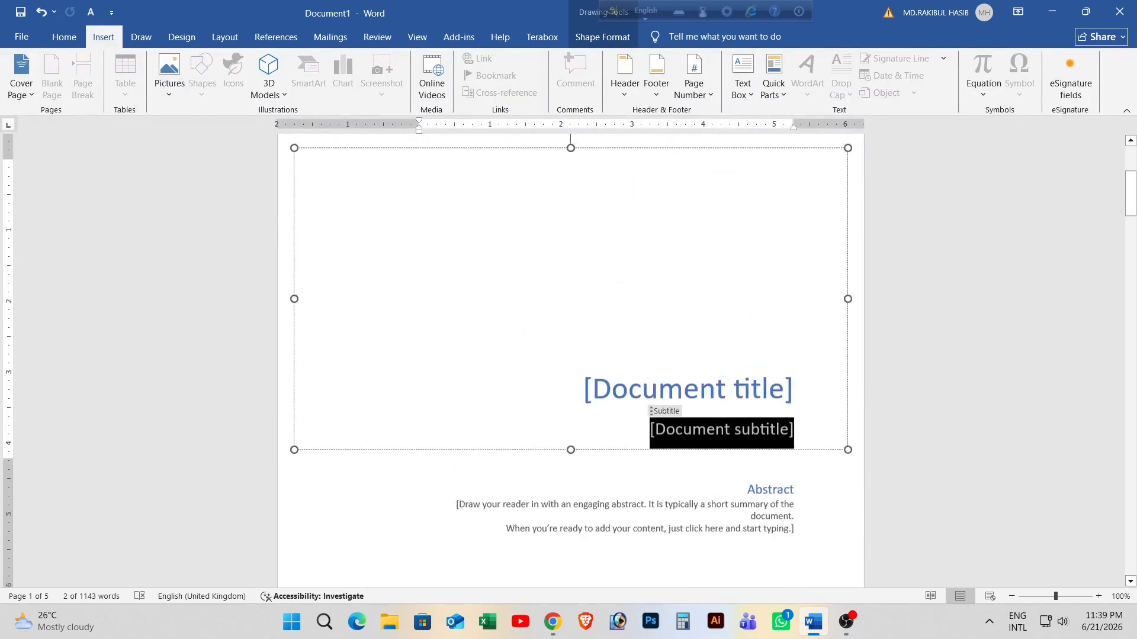
Replace the current cover page with the built-in Filigree design and look it over
{"action": "left_click", "coordinate": [24, 90]}
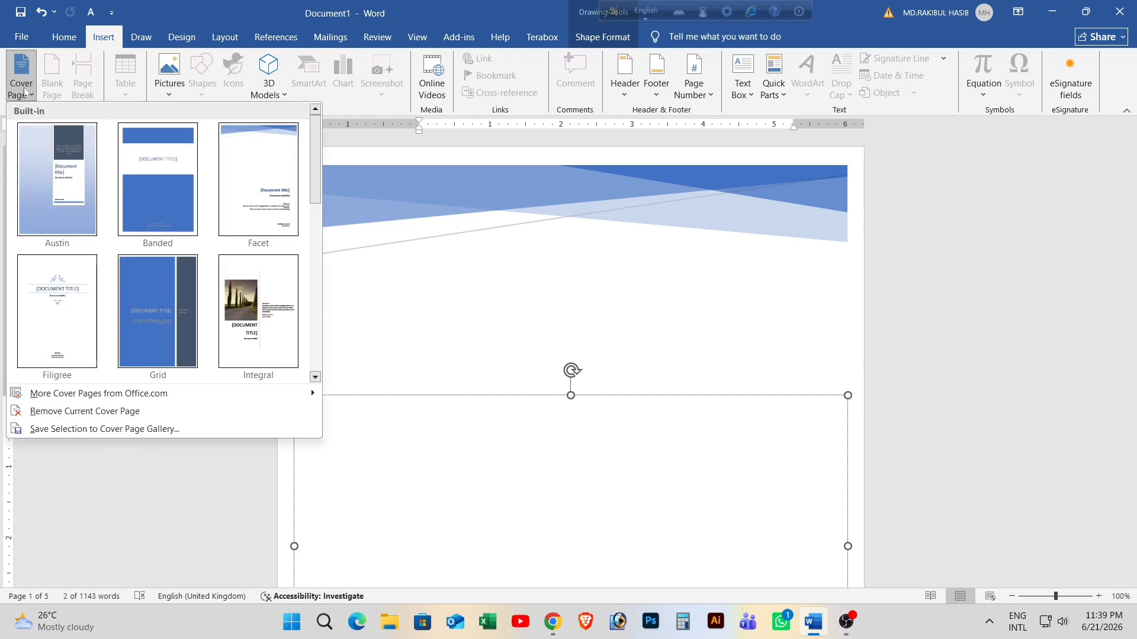
{"action": "left_click", "coordinate": [71, 306]}
{"action": "scroll", "coordinate": [672, 260], "scroll_direction": "down", "scroll_amount": 8}
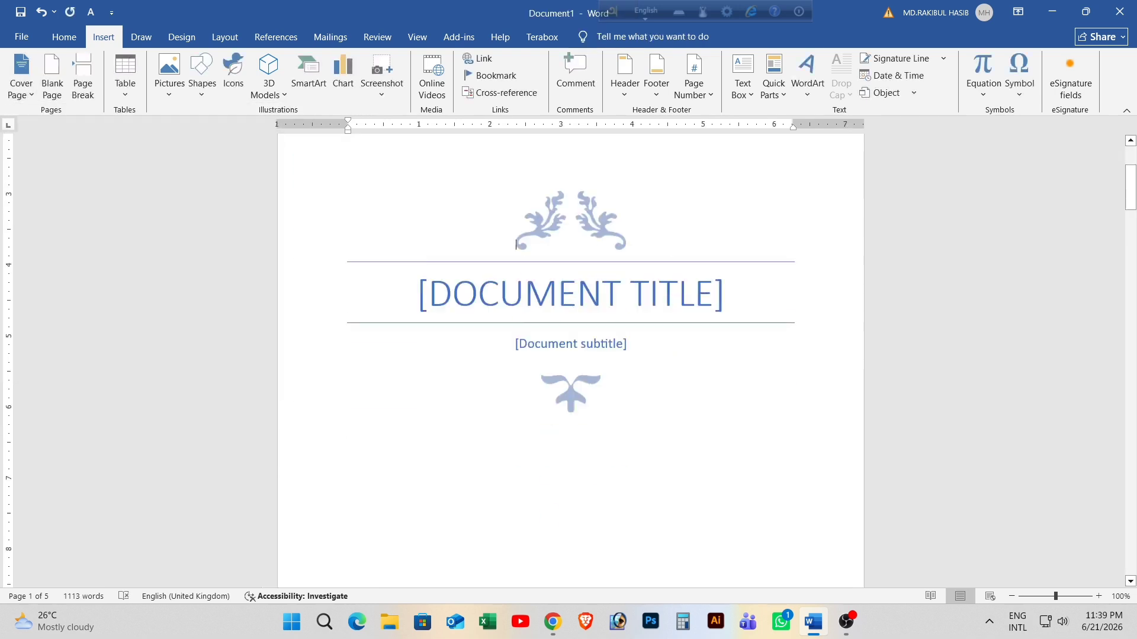
{"action": "scroll", "coordinate": [673, 260], "scroll_direction": "up", "scroll_amount": 5}
{"action": "scroll", "coordinate": [669, 257], "scroll_direction": "up", "scroll_amount": 3}
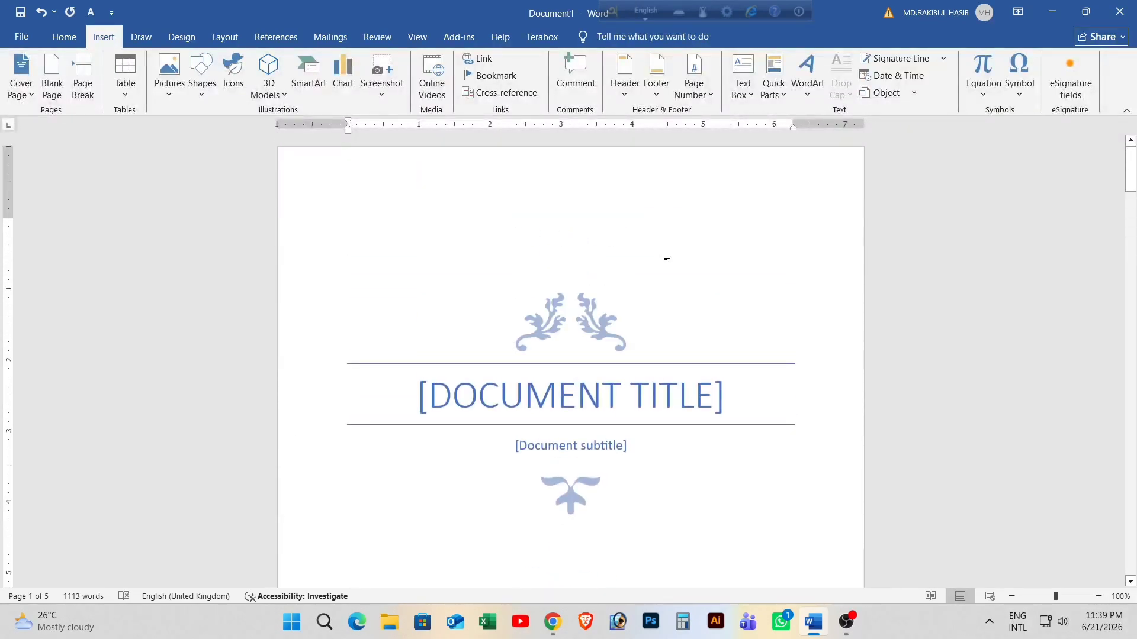
{"action": "left_click", "coordinate": [24, 92]}
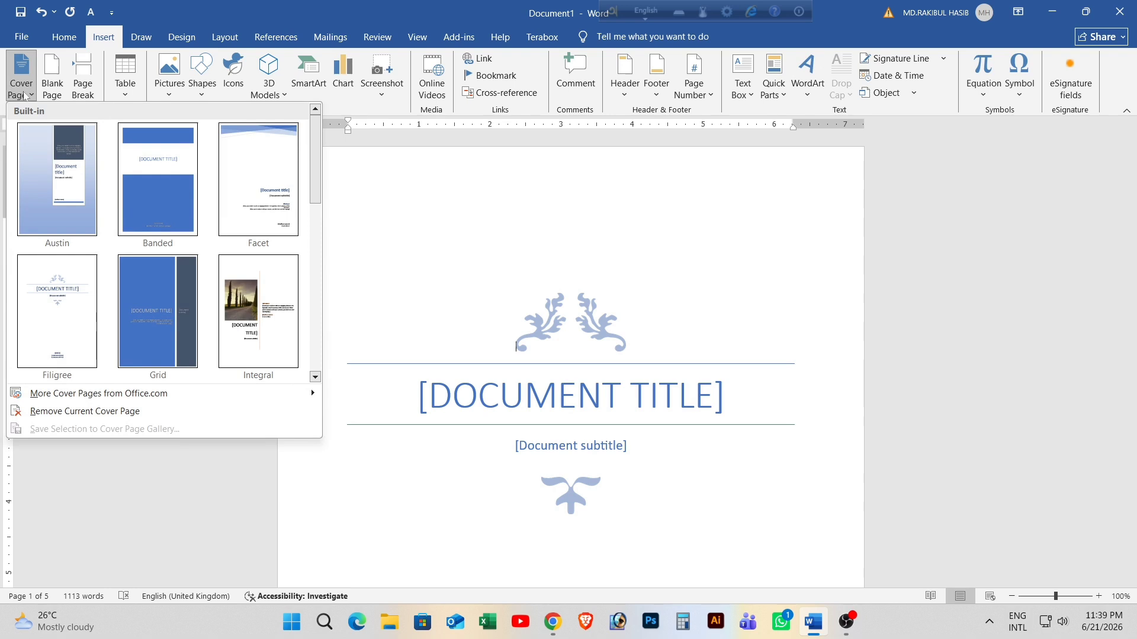
{"action": "left_click", "coordinate": [24, 93]}
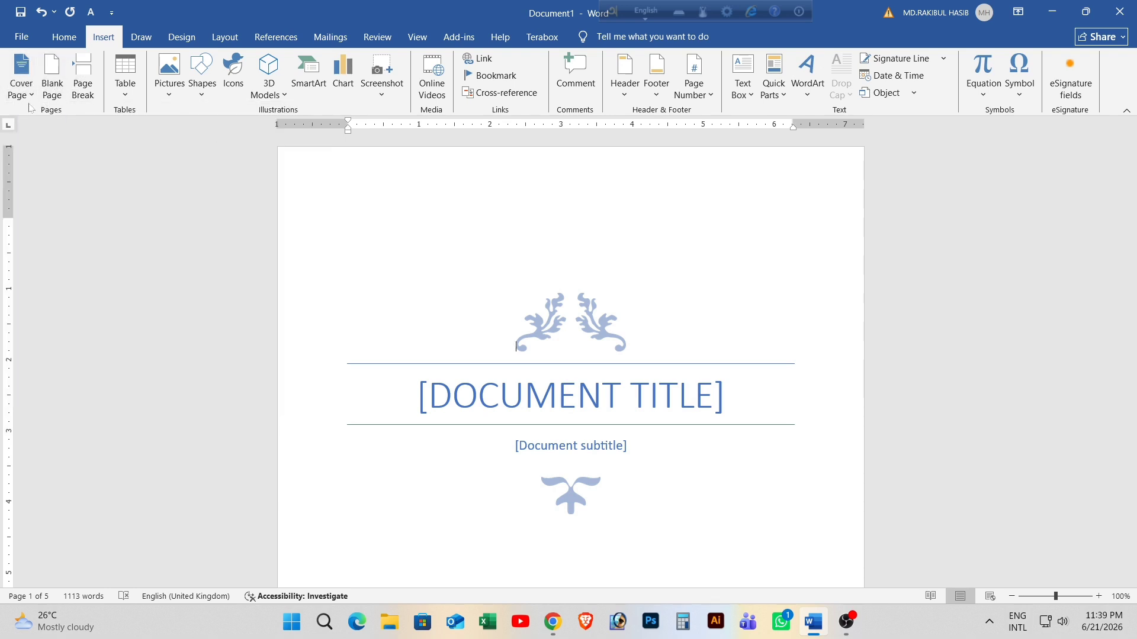
Insert a blank page at the very beginning of the document, before the cover title, and look through the following pages
{"action": "left_click", "coordinate": [53, 91]}
{"action": "scroll", "coordinate": [541, 276], "scroll_direction": "up", "scroll_amount": 5}
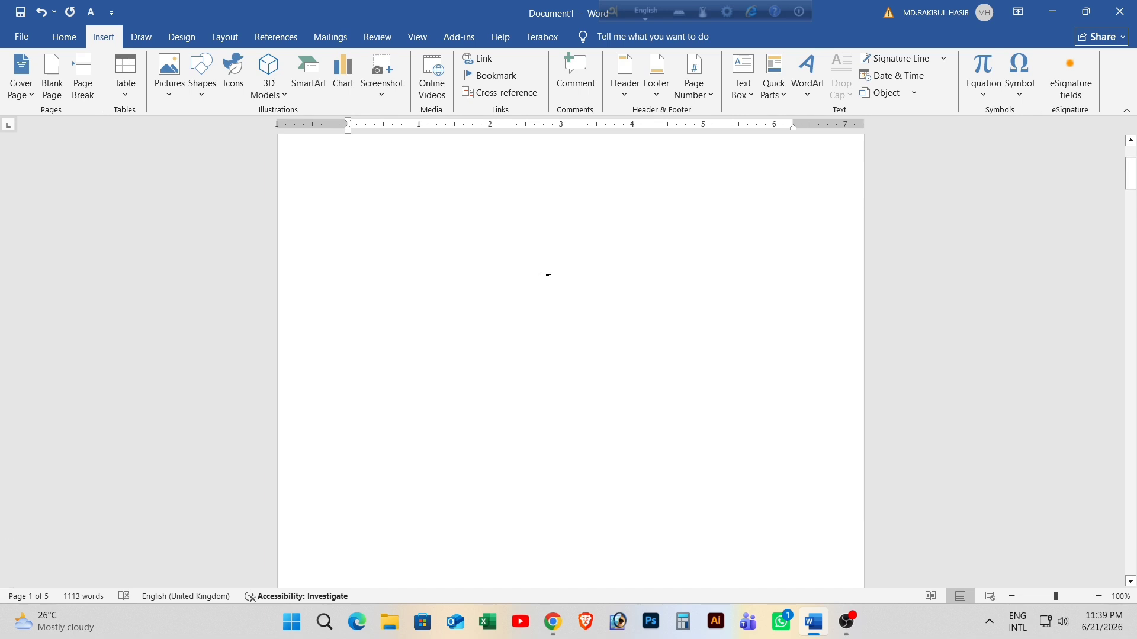
{"action": "scroll", "coordinate": [543, 276], "scroll_direction": "up", "scroll_amount": 10}
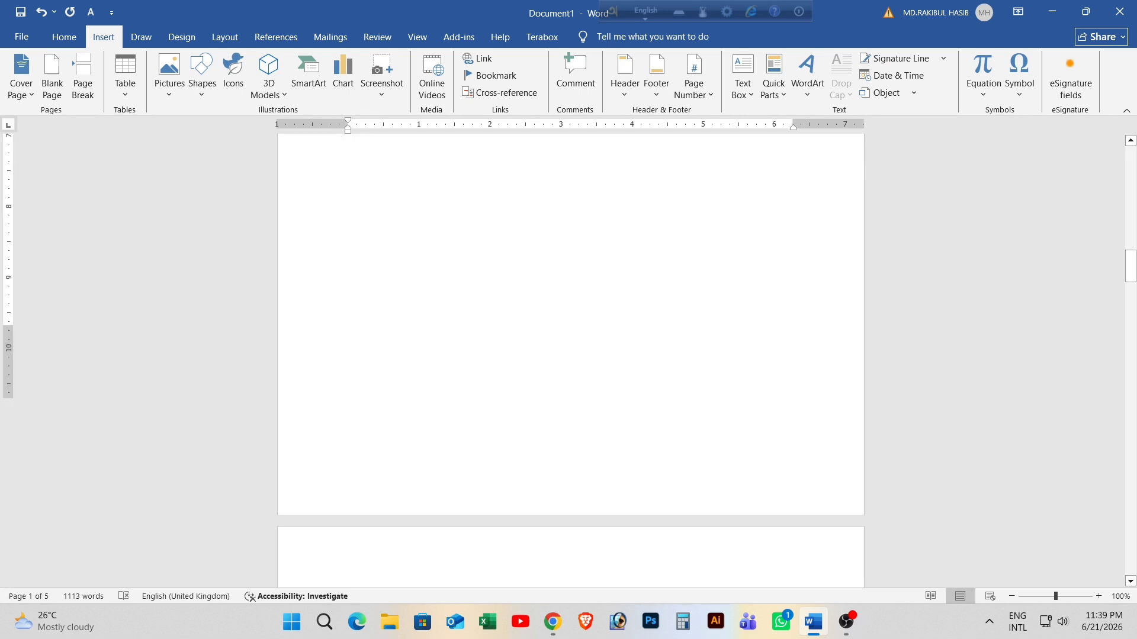
{"action": "scroll", "coordinate": [543, 279], "scroll_direction": "up", "scroll_amount": 14}
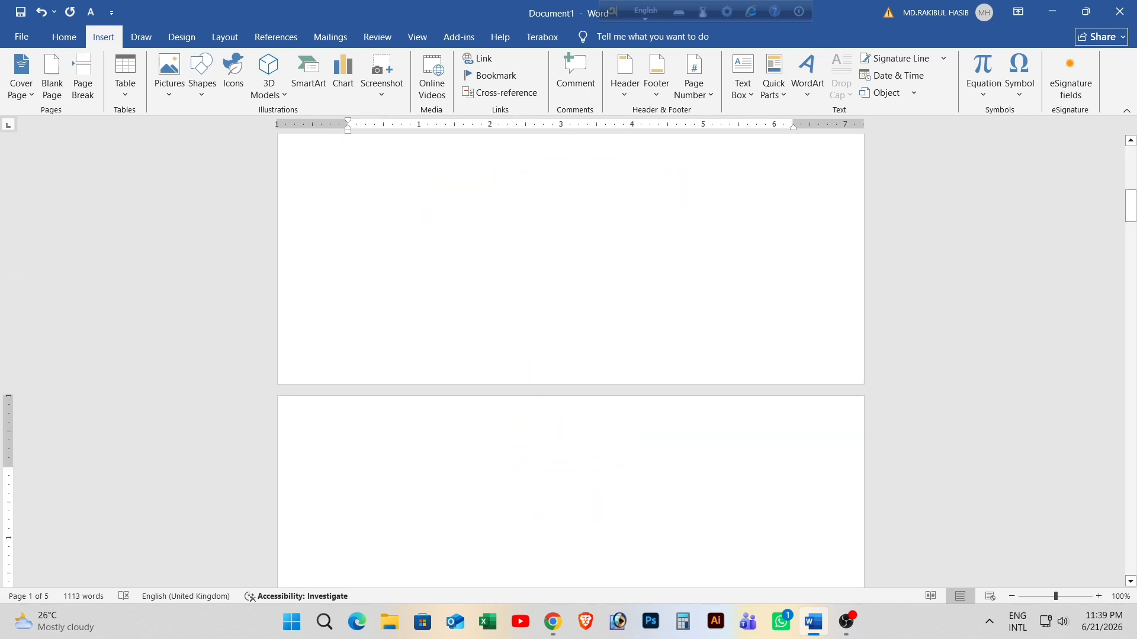
{"action": "scroll", "coordinate": [543, 278], "scroll_direction": "down", "scroll_amount": 8}
{"action": "scroll", "coordinate": [546, 274], "scroll_direction": "up", "scroll_amount": 15}
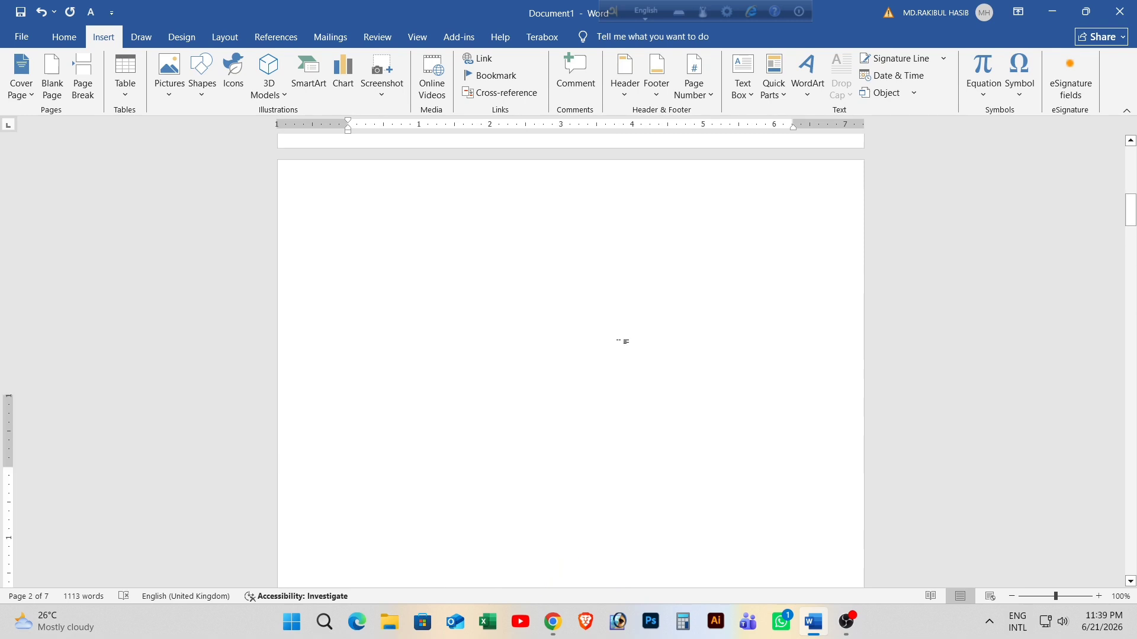
{"action": "scroll", "coordinate": [516, 243], "scroll_direction": "up", "scroll_amount": 1}
{"action": "scroll", "coordinate": [516, 243], "scroll_direction": "down", "scroll_amount": 1}
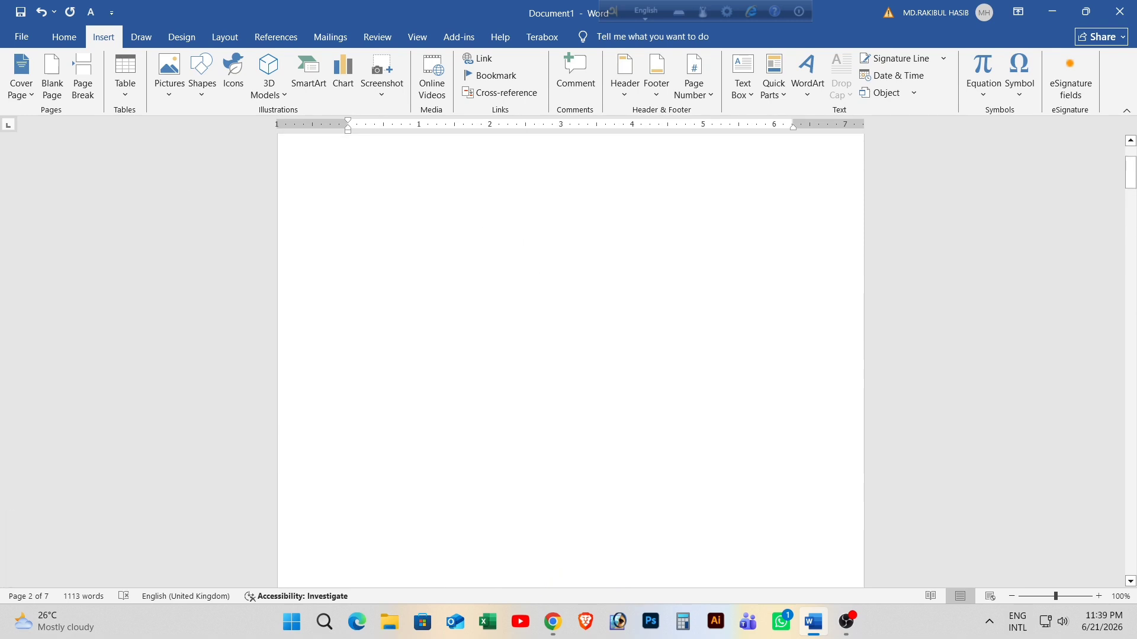
{"action": "scroll", "coordinate": [637, 395], "scroll_direction": "down", "scroll_amount": 15}
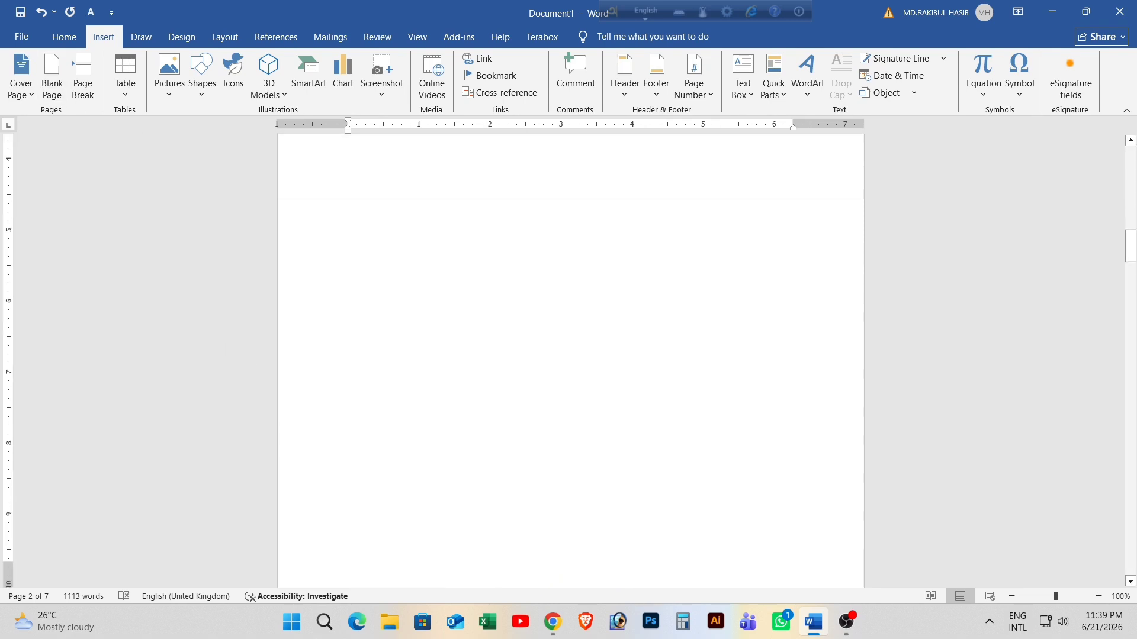
{"action": "scroll", "coordinate": [571, 355], "scroll_direction": "down", "scroll_amount": 20}
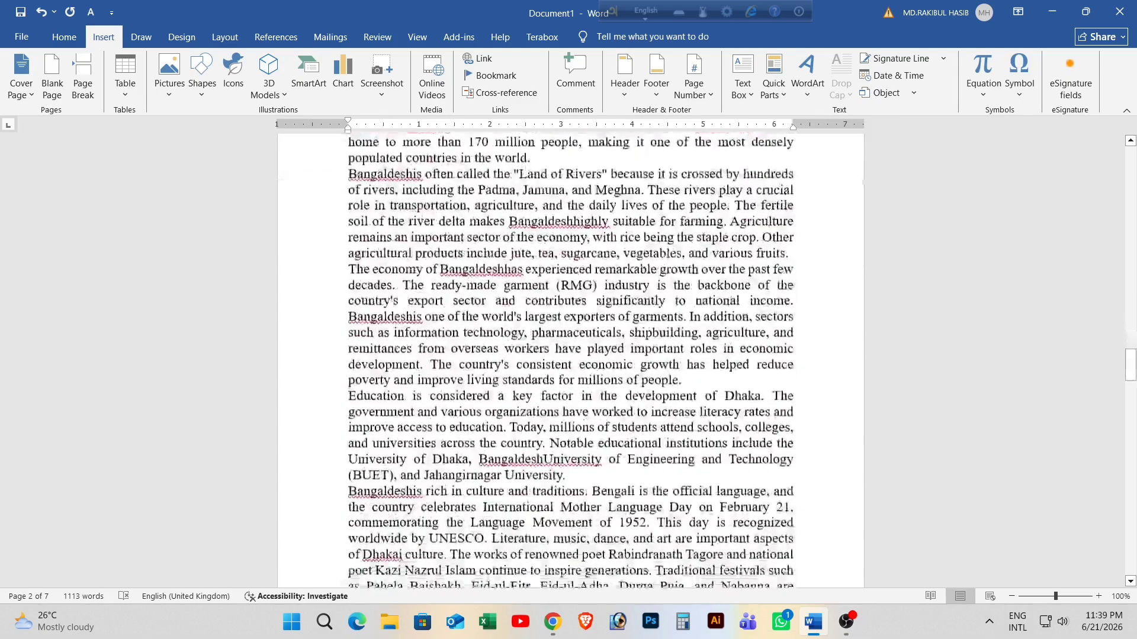
Insert a page break after the paragraph ending "populated countries in the world." and check how the text splits across the pages
{"action": "left_click", "coordinate": [532, 454]}
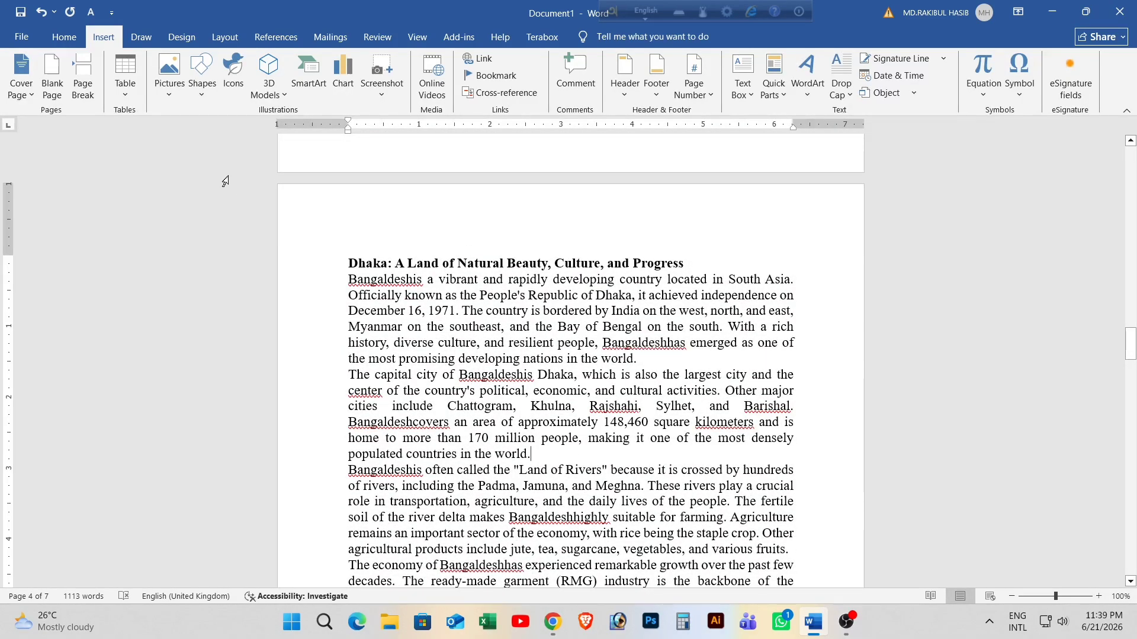
{"action": "left_click", "coordinate": [83, 84]}
{"action": "scroll", "coordinate": [330, 284], "scroll_direction": "up", "scroll_amount": 8}
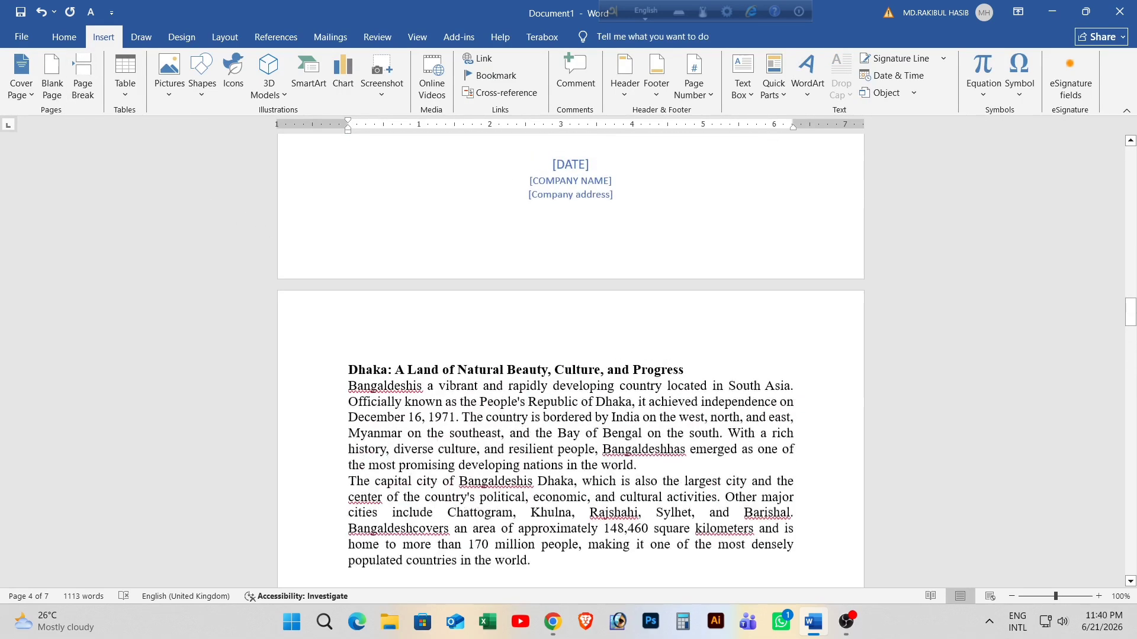
{"action": "scroll", "coordinate": [472, 358], "scroll_direction": "down", "scroll_amount": 12}
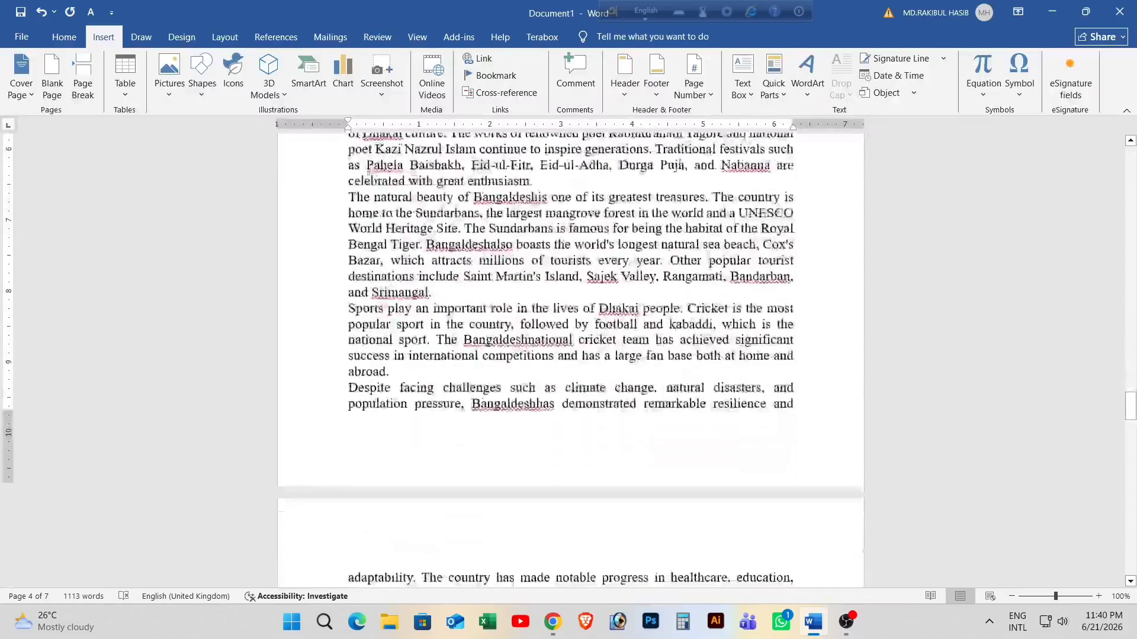
{"action": "scroll", "coordinate": [379, 308], "scroll_direction": "up", "scroll_amount": 20}
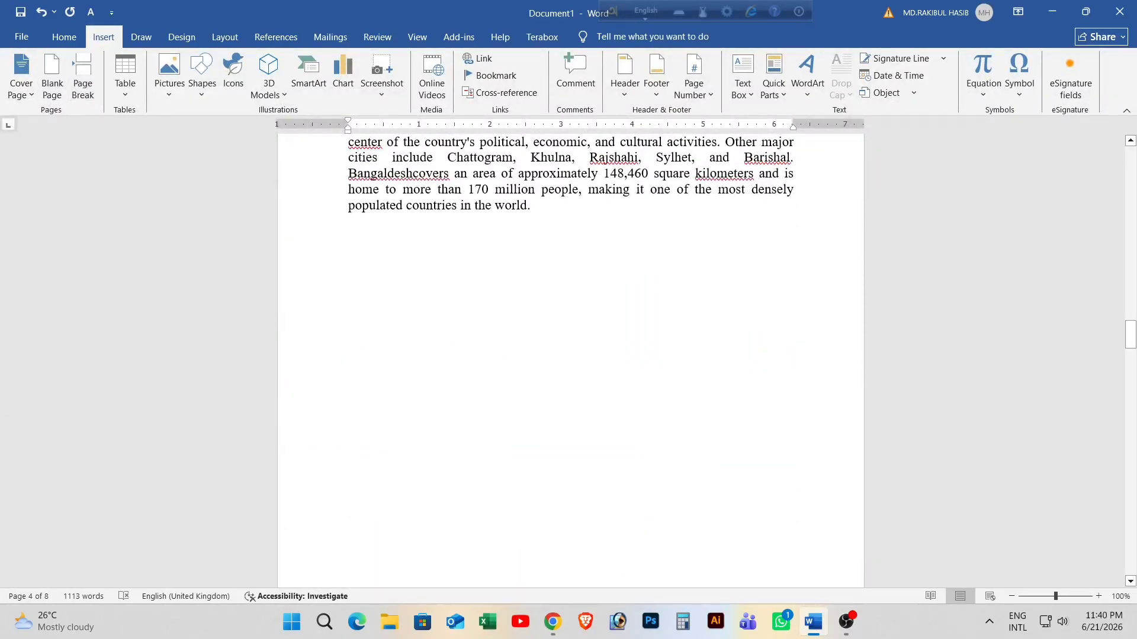
{"action": "scroll", "coordinate": [518, 284], "scroll_direction": "up", "scroll_amount": 4}
{"action": "scroll", "coordinate": [518, 284], "scroll_direction": "down", "scroll_amount": 18}
{"action": "scroll", "coordinate": [519, 285], "scroll_direction": "up", "scroll_amount": 3}
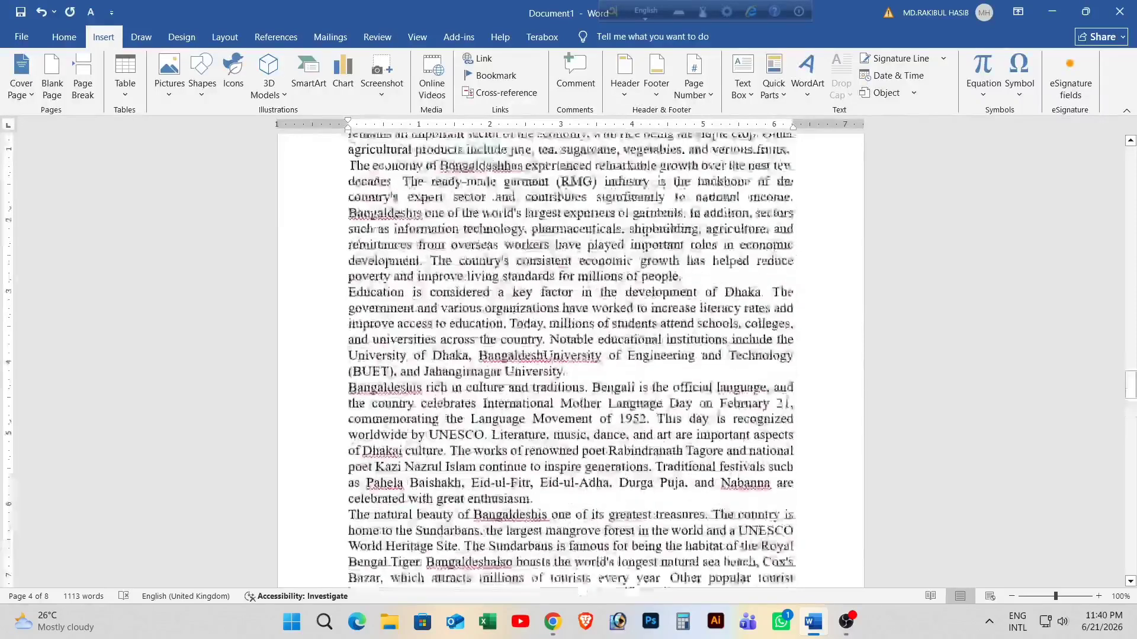
{"action": "scroll", "coordinate": [571, 355], "scroll_direction": "up", "scroll_amount": 7}
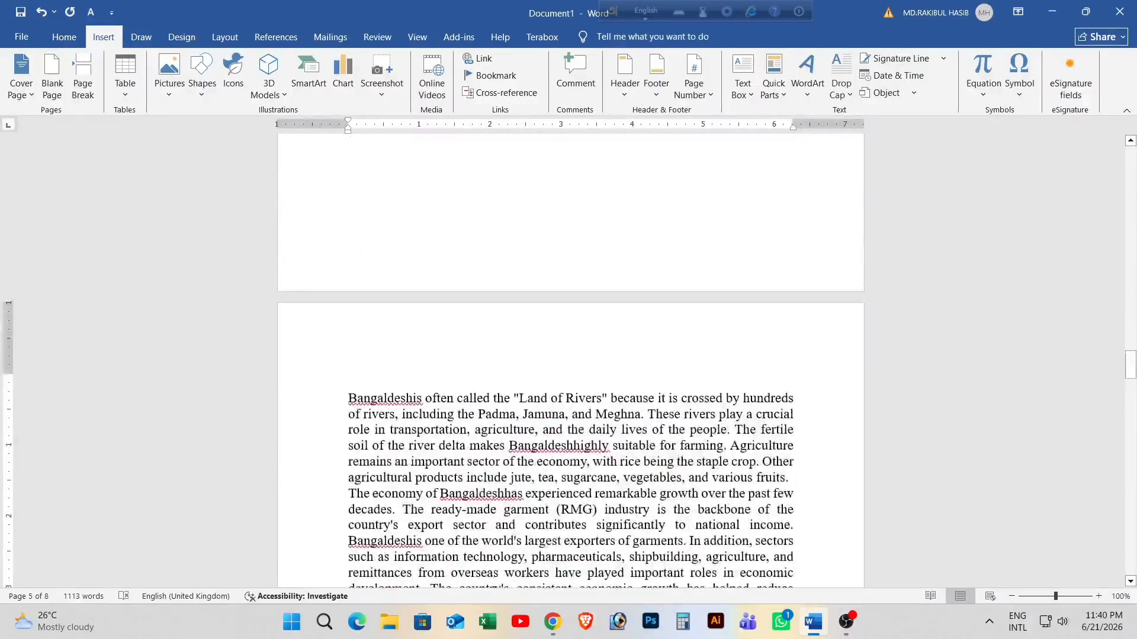
Insert another page break after the paragraph about the economy, and undo both page breaks in the body text
{"action": "left_click", "coordinate": [85, 88]}
{"action": "scroll", "coordinate": [606, 303], "scroll_direction": "up", "scroll_amount": 3}
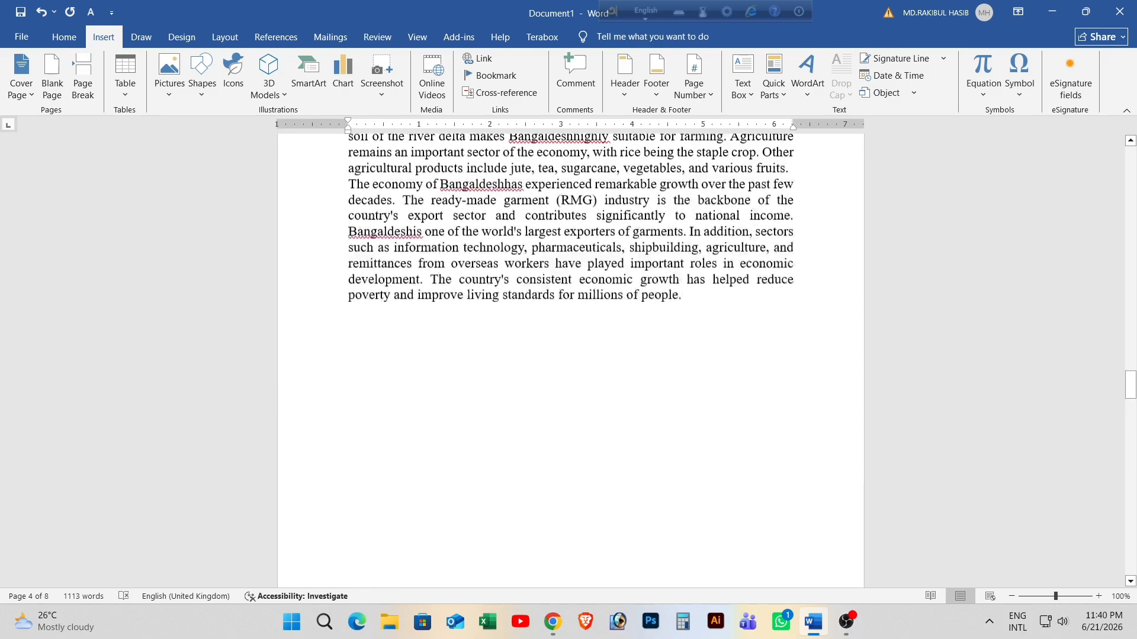
{"action": "key", "text": "ctrl+z"}
Insert a page break after the first body paragraph, ending "developing nations in the world.", and check the pages around it
{"action": "scroll", "coordinate": [570, 361], "scroll_direction": "up", "scroll_amount": 15}
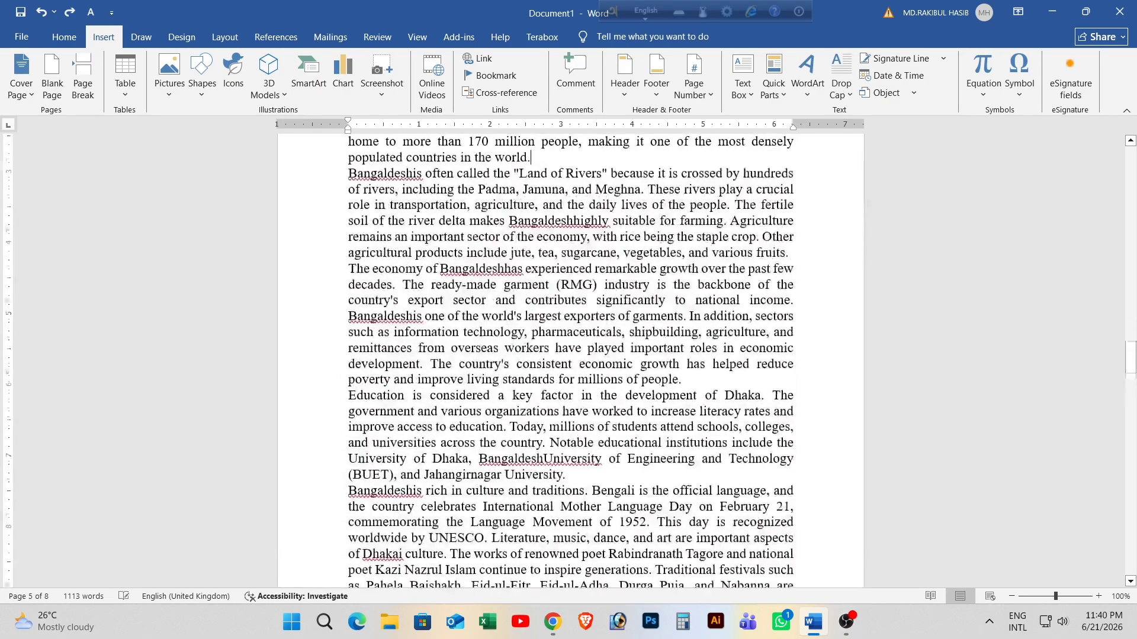
{"action": "scroll", "coordinate": [570, 361], "scroll_direction": "down", "scroll_amount": 3}
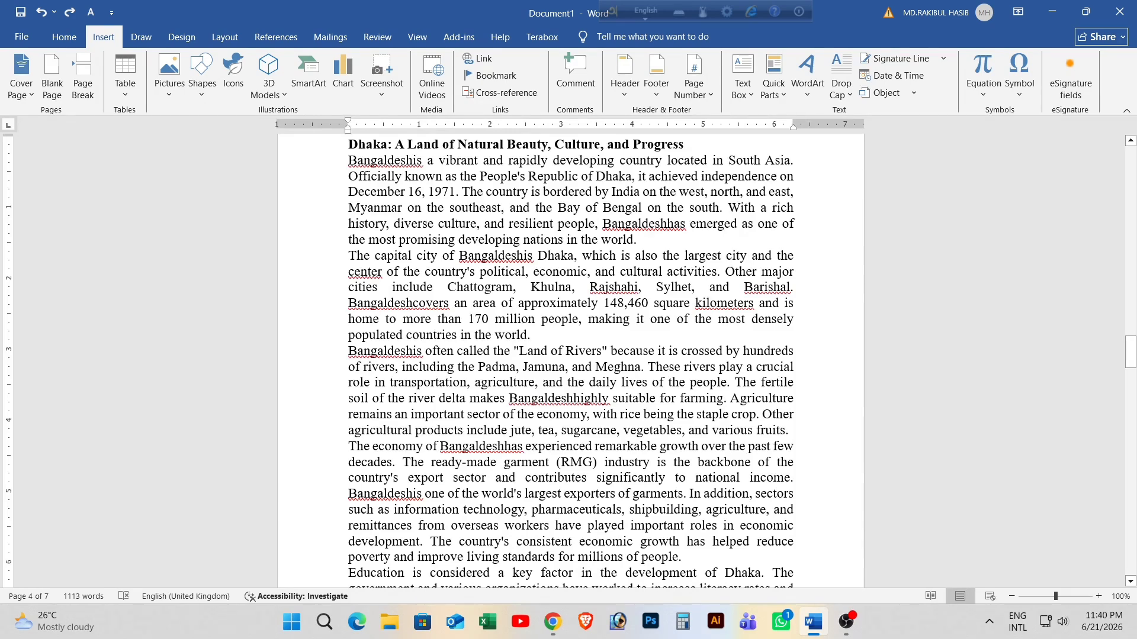
{"action": "key", "text": "ctrl+Return"}
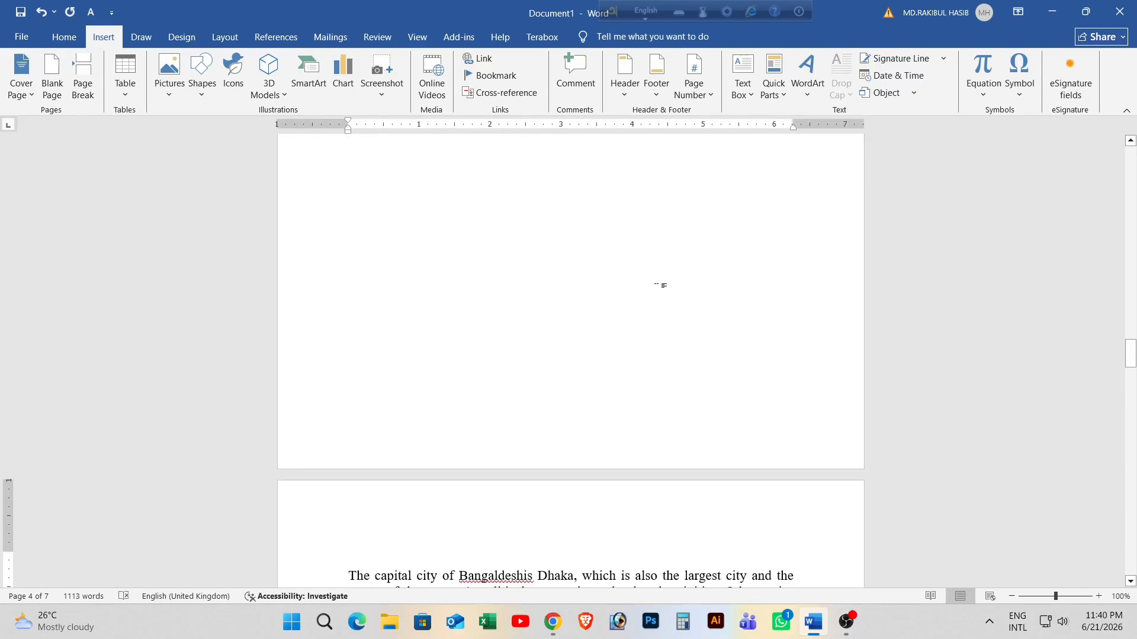
{"action": "scroll", "coordinate": [660, 285], "scroll_direction": "up", "scroll_amount": 10}
{"action": "scroll", "coordinate": [660, 356], "scroll_direction": "down", "scroll_amount": 5}
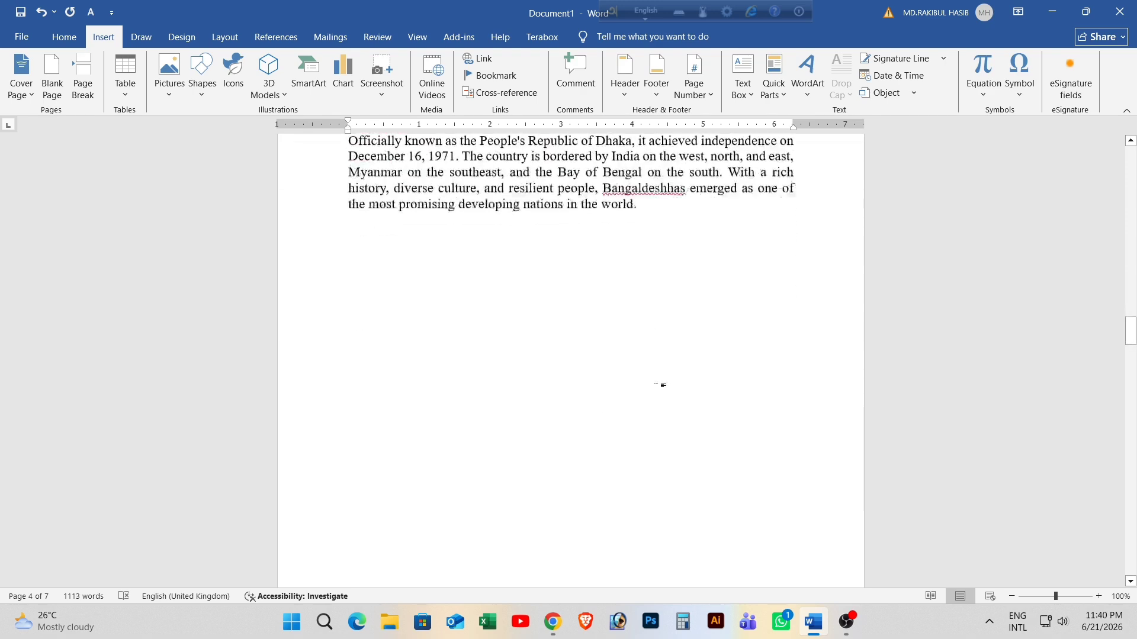
{"action": "scroll", "coordinate": [662, 385], "scroll_direction": "down", "scroll_amount": 1}
{"action": "scroll", "coordinate": [630, 376], "scroll_direction": "down", "scroll_amount": 6}
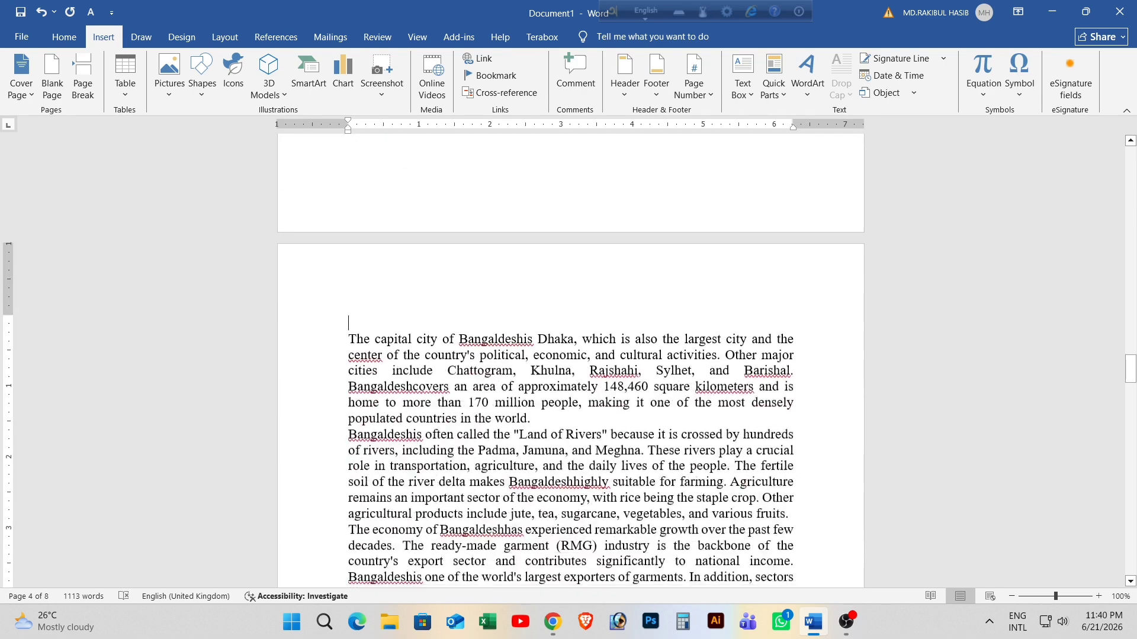
{"action": "scroll", "coordinate": [464, 332], "scroll_direction": "up", "scroll_amount": 12}
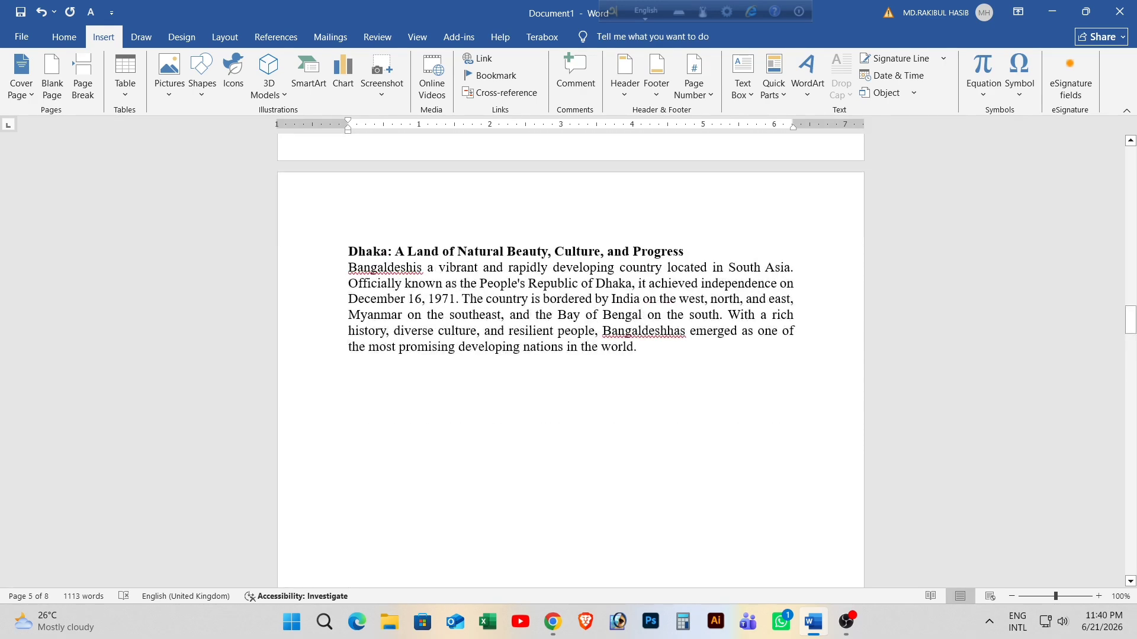
Insert a page break after the economy paragraph ending "improve living standards for millions of people." and check the page above it
{"action": "left_click", "coordinate": [638, 347]}
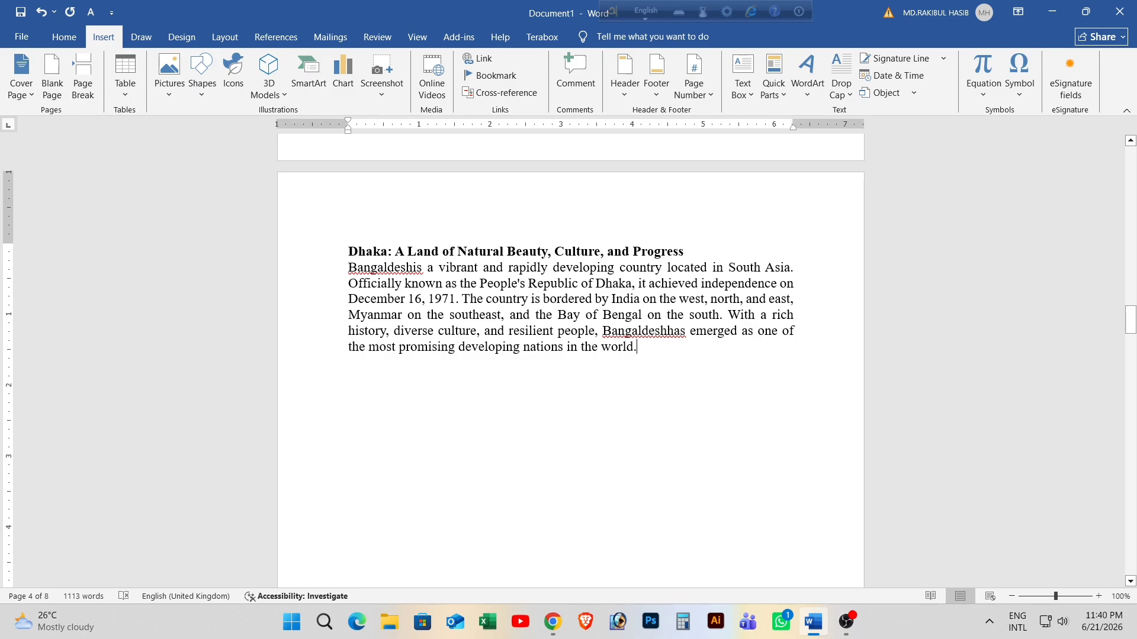
{"action": "scroll", "coordinate": [570, 356], "scroll_direction": "down", "scroll_amount": 20}
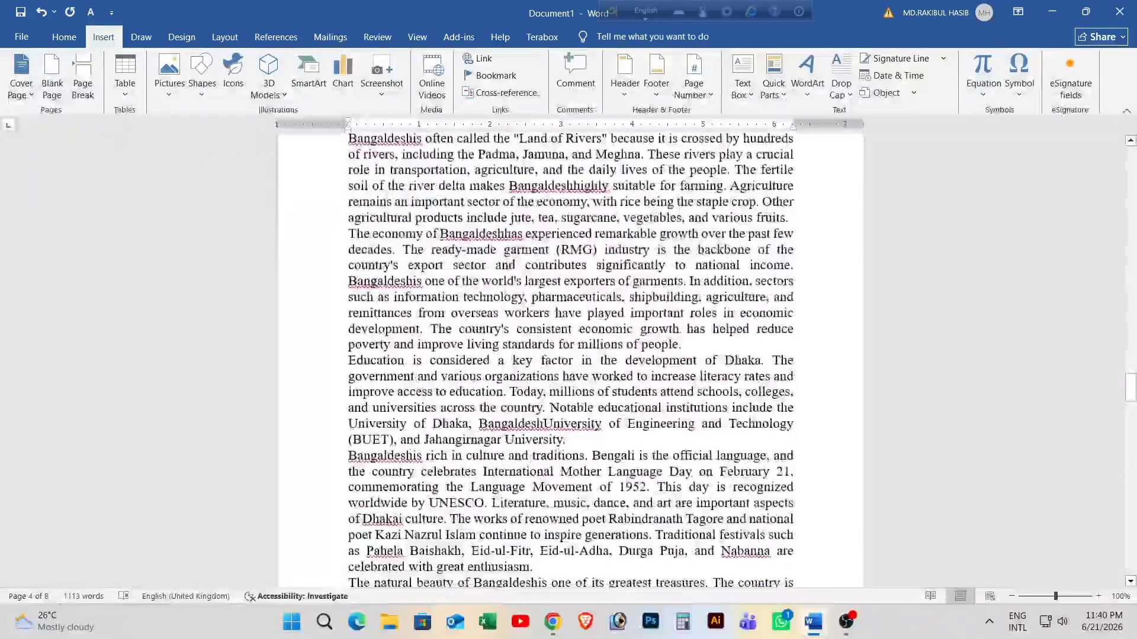
{"action": "scroll", "coordinate": [571, 355], "scroll_direction": "up", "scroll_amount": 10}
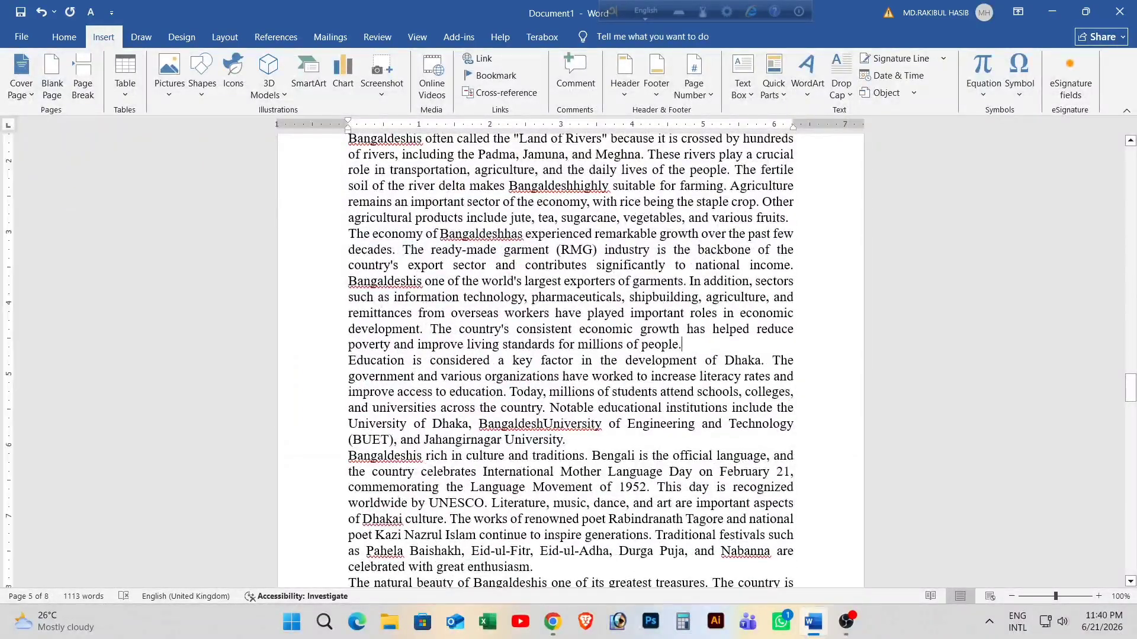
{"action": "scroll", "coordinate": [571, 355], "scroll_direction": "down", "scroll_amount": 5}
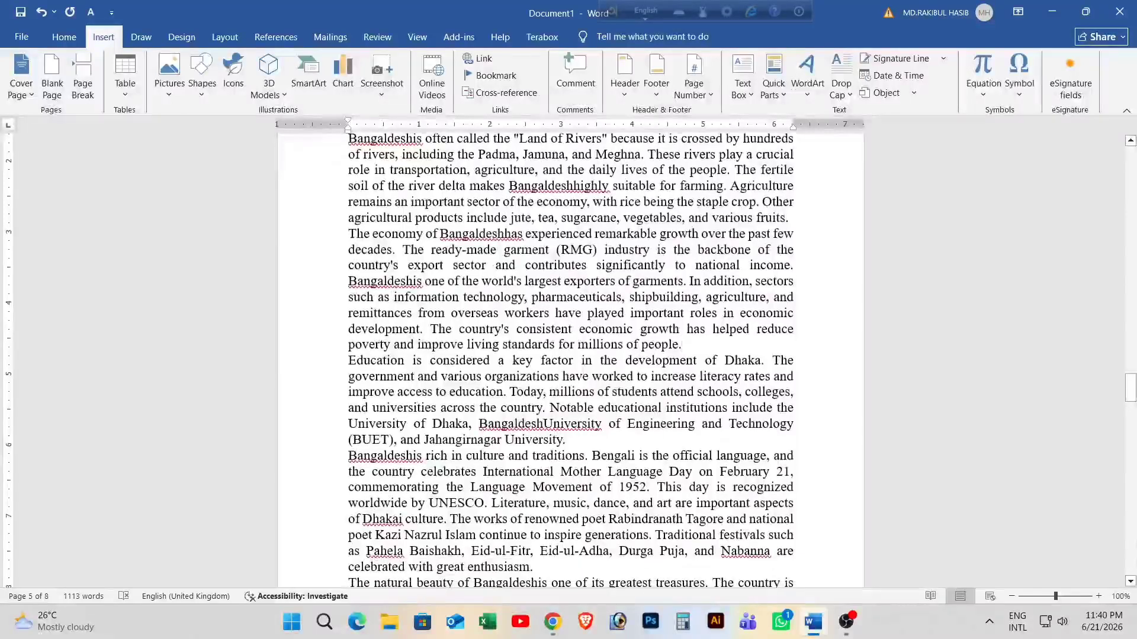
{"action": "key", "text": "ctrl+Return"}
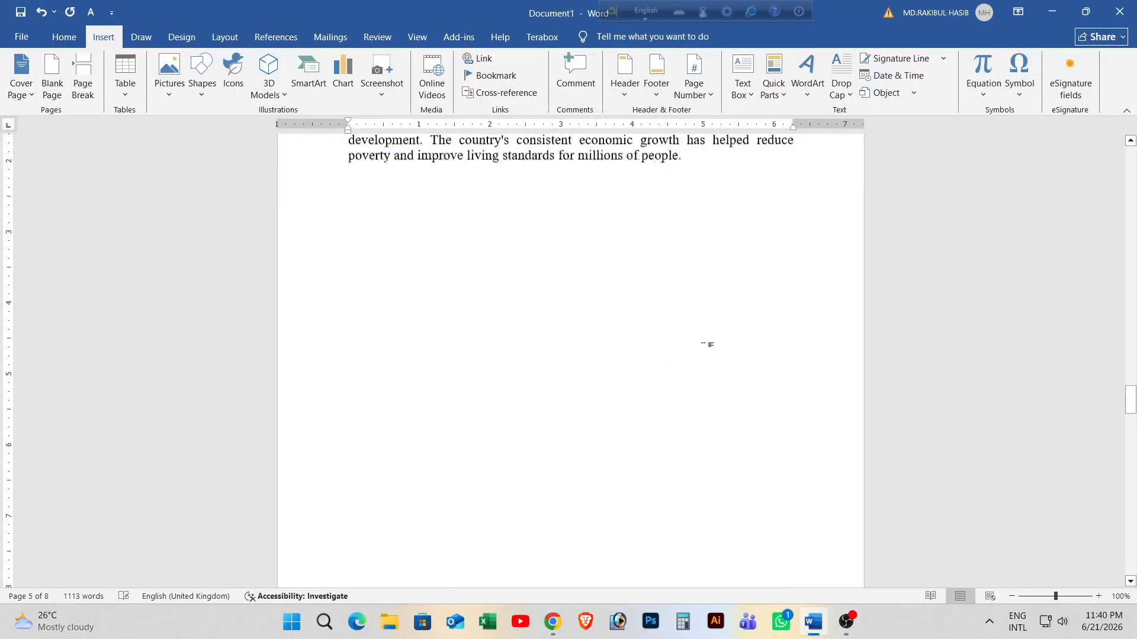
{"action": "scroll", "coordinate": [388, 223], "scroll_direction": "up", "scroll_amount": 3}
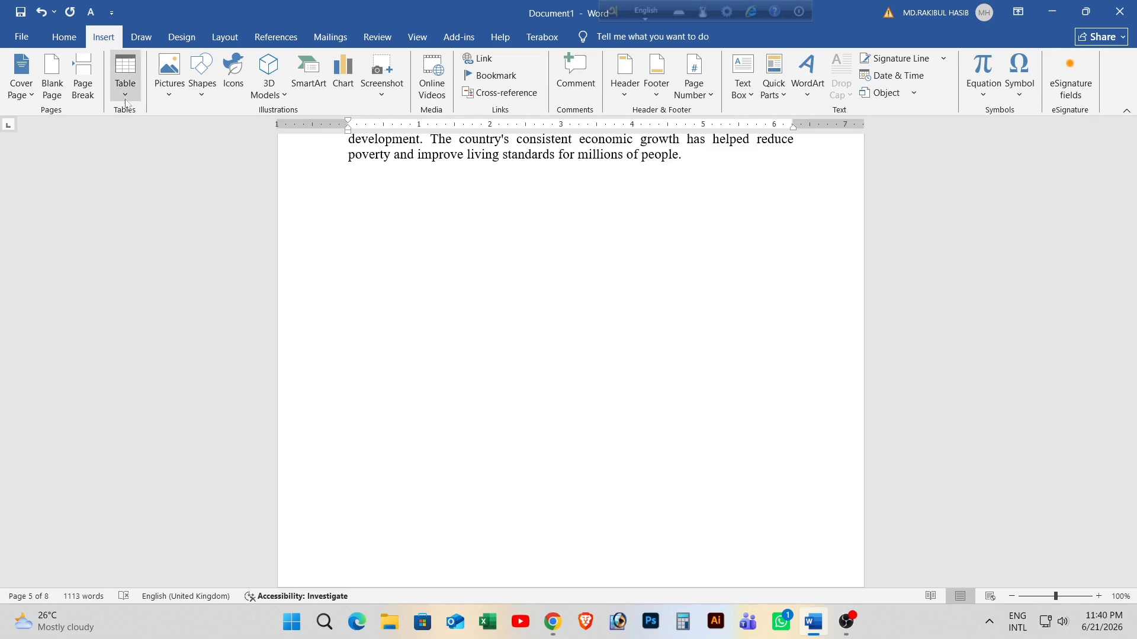
{"action": "scroll", "coordinate": [496, 458], "scroll_direction": "up", "scroll_amount": 4}
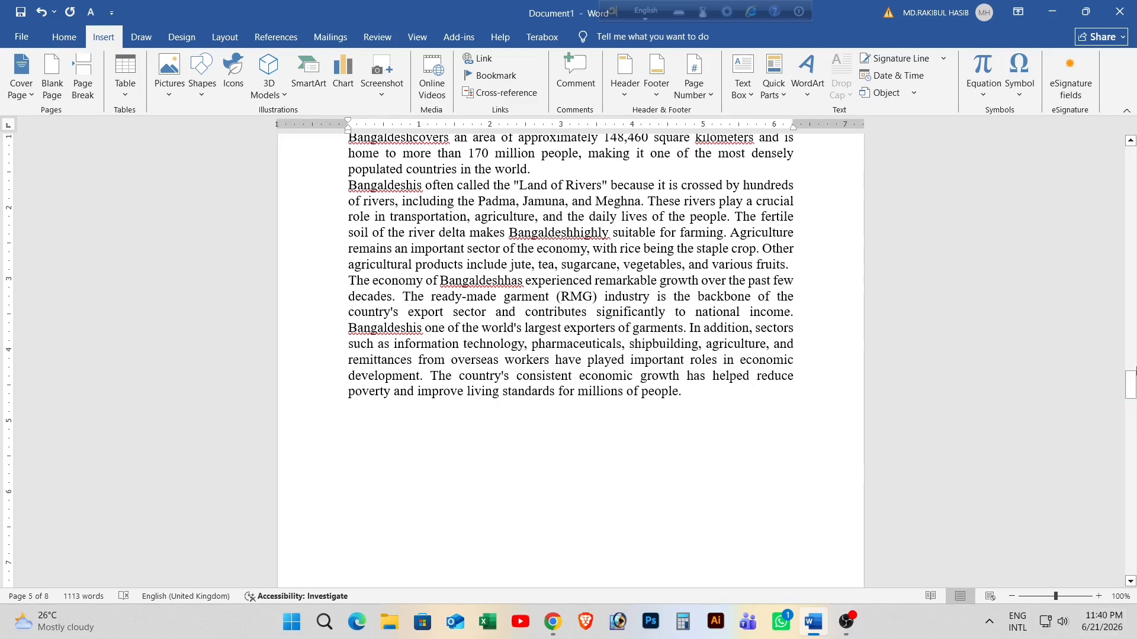
Start inserting a picture from this device on the blank last page and browse to the My Photoshop Design folder on drive D:
{"action": "scroll", "coordinate": [490, 408], "scroll_direction": "down", "scroll_amount": 15}
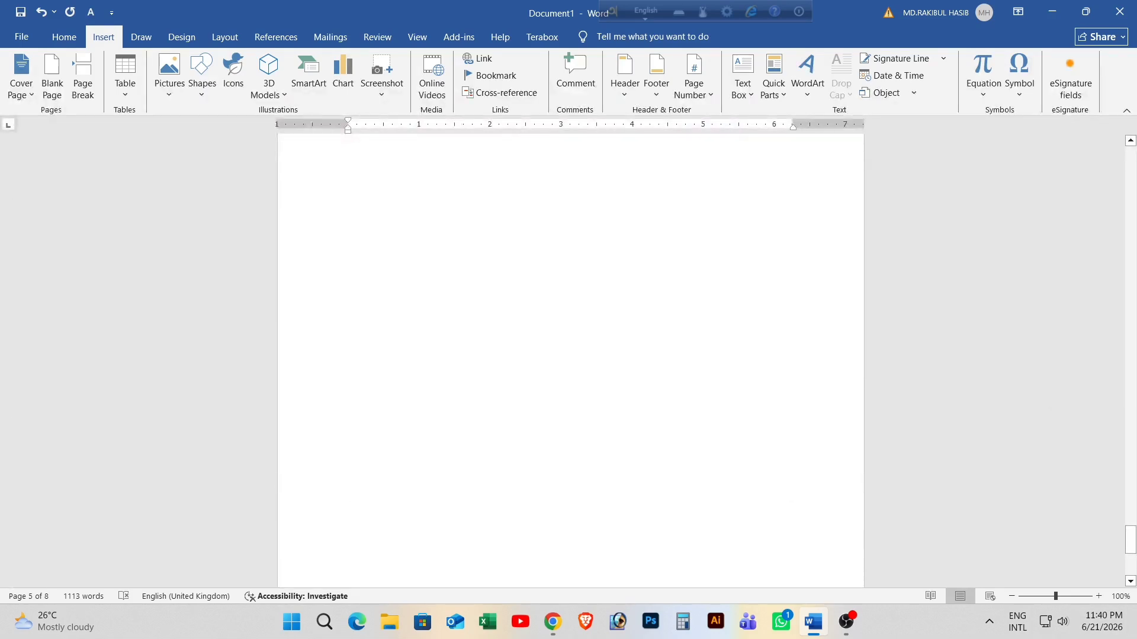
{"action": "scroll", "coordinate": [350, 432], "scroll_direction": "up", "scroll_amount": 5}
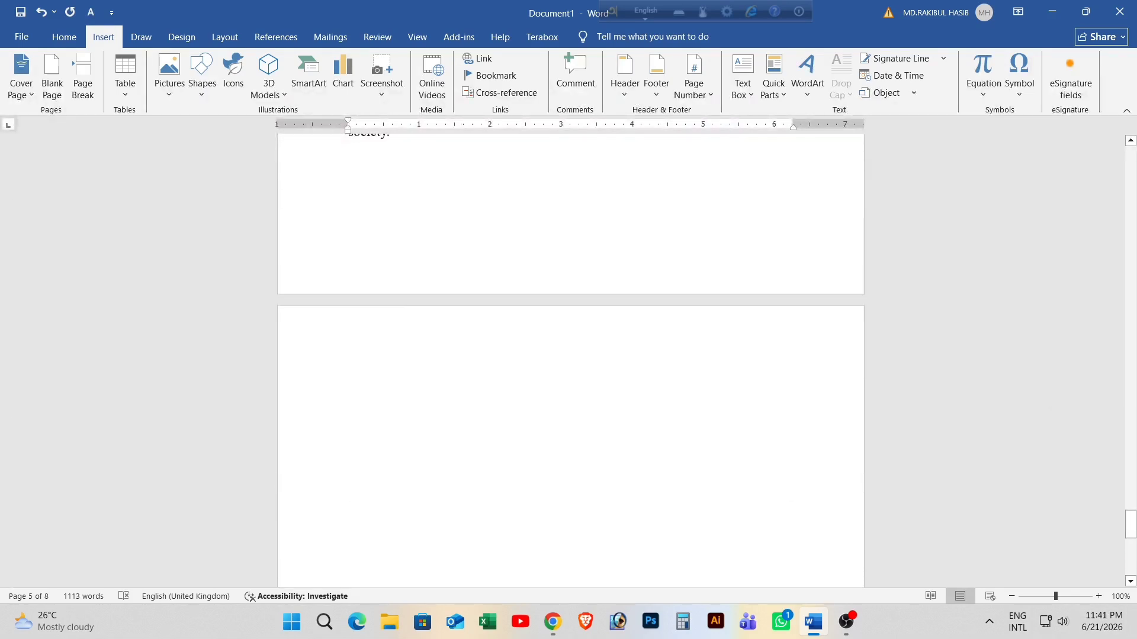
{"action": "left_click", "coordinate": [170, 92]}
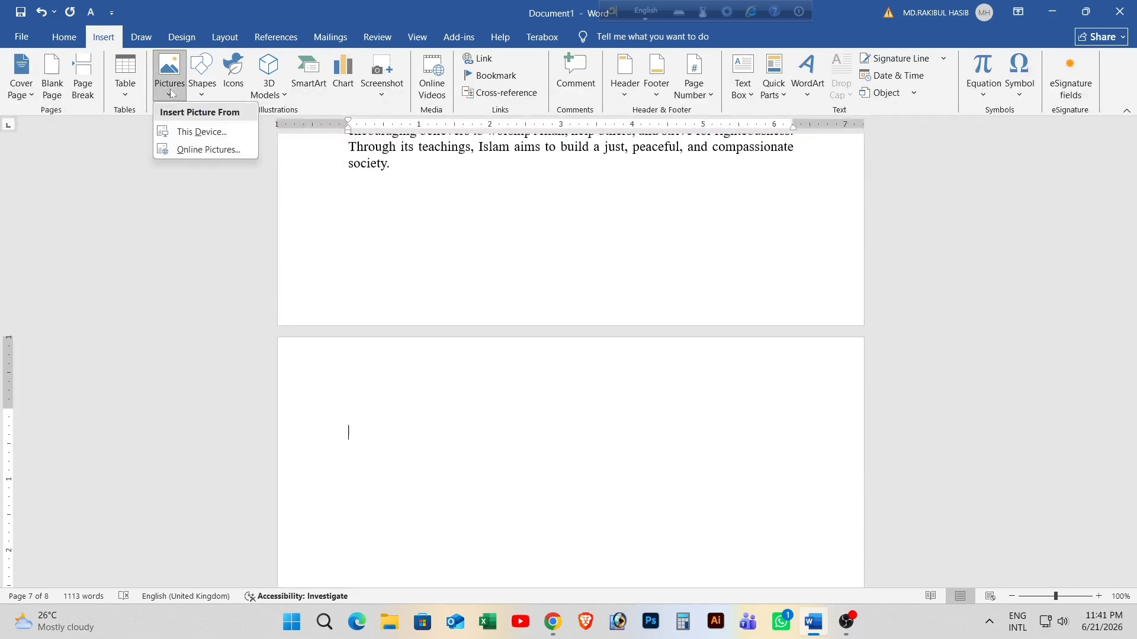
{"action": "left_click", "coordinate": [199, 133]}
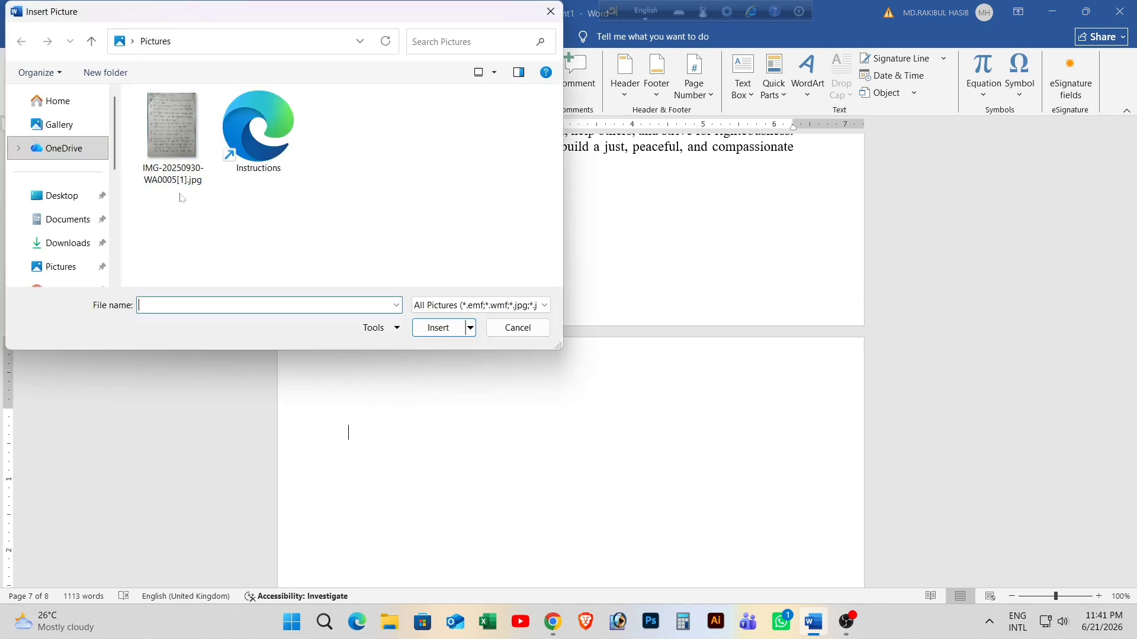
{"action": "left_click", "coordinate": [66, 220]}
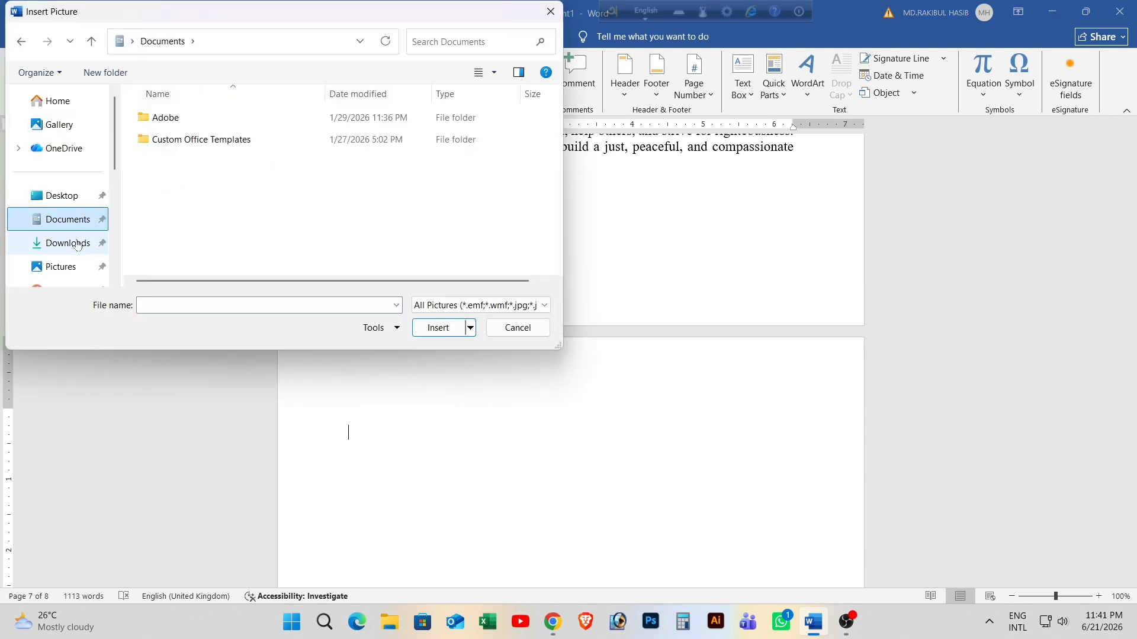
{"action": "left_click", "coordinate": [66, 243]}
{"action": "scroll", "coordinate": [60, 240], "scroll_direction": "down", "scroll_amount": 3}
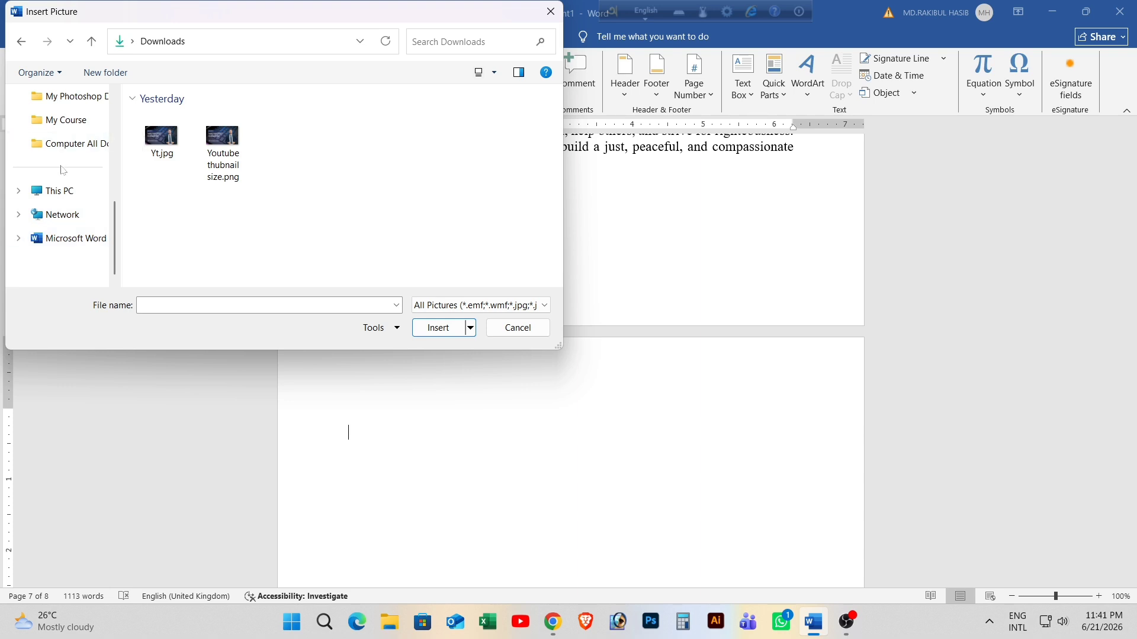
{"action": "left_click", "coordinate": [65, 190]}
{"action": "double_click", "coordinate": [372, 146]}
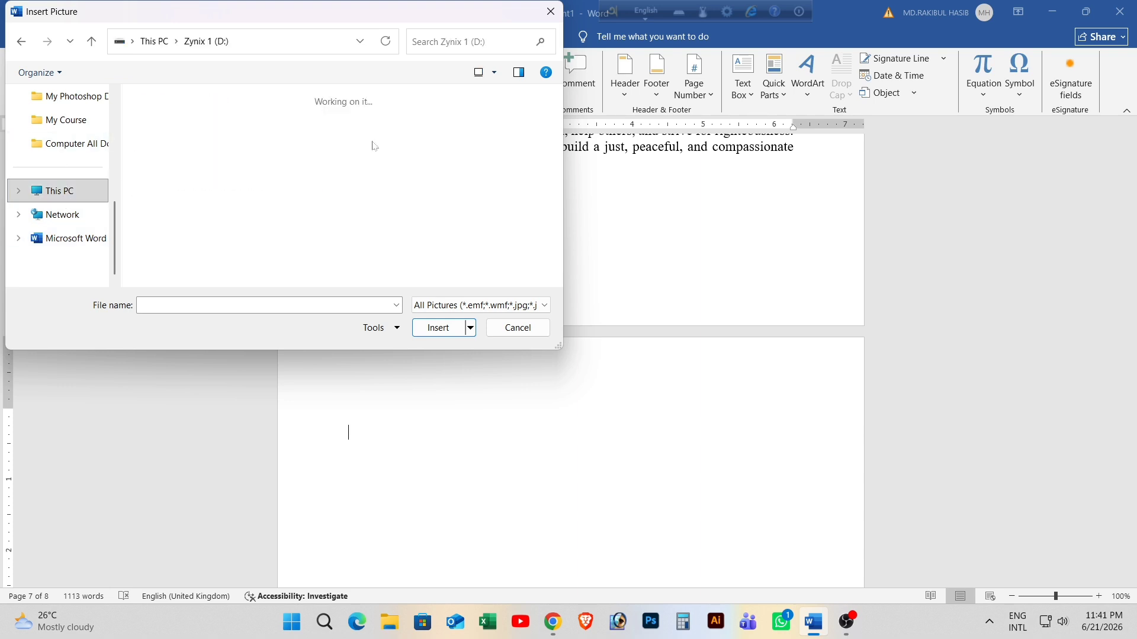
{"action": "scroll", "coordinate": [276, 160], "scroll_direction": "down", "scroll_amount": 1}
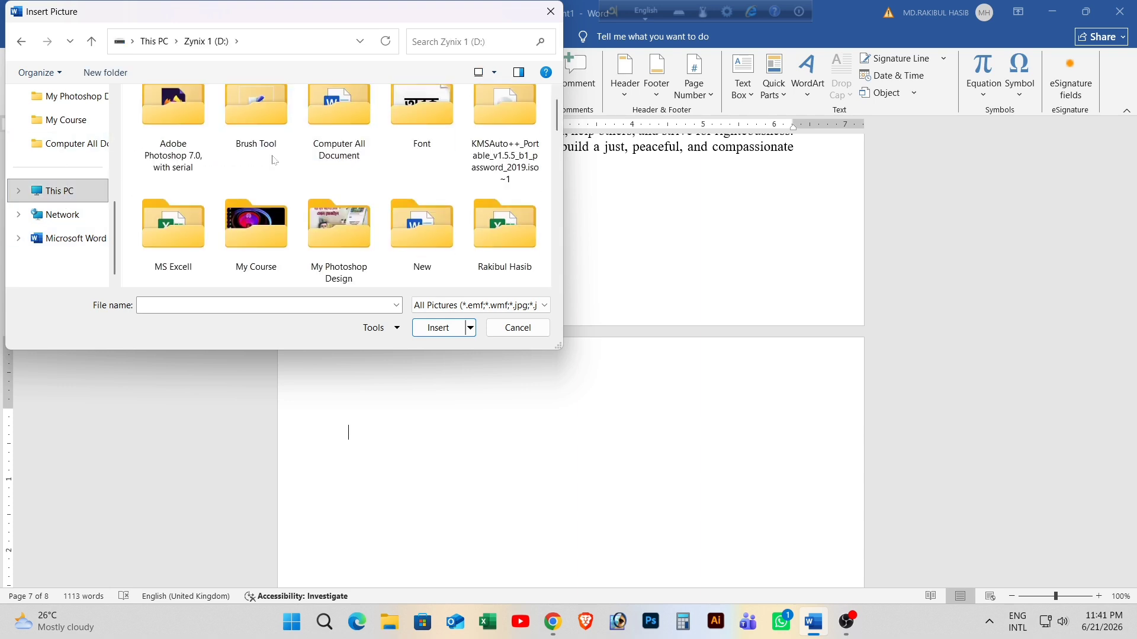
{"action": "double_click", "coordinate": [330, 229]}
Insert the first of the two Darbar Hall Lalbagh Kella pictures from the folder onto the blank last page
{"action": "scroll", "coordinate": [314, 230], "scroll_direction": "down", "scroll_amount": 1}
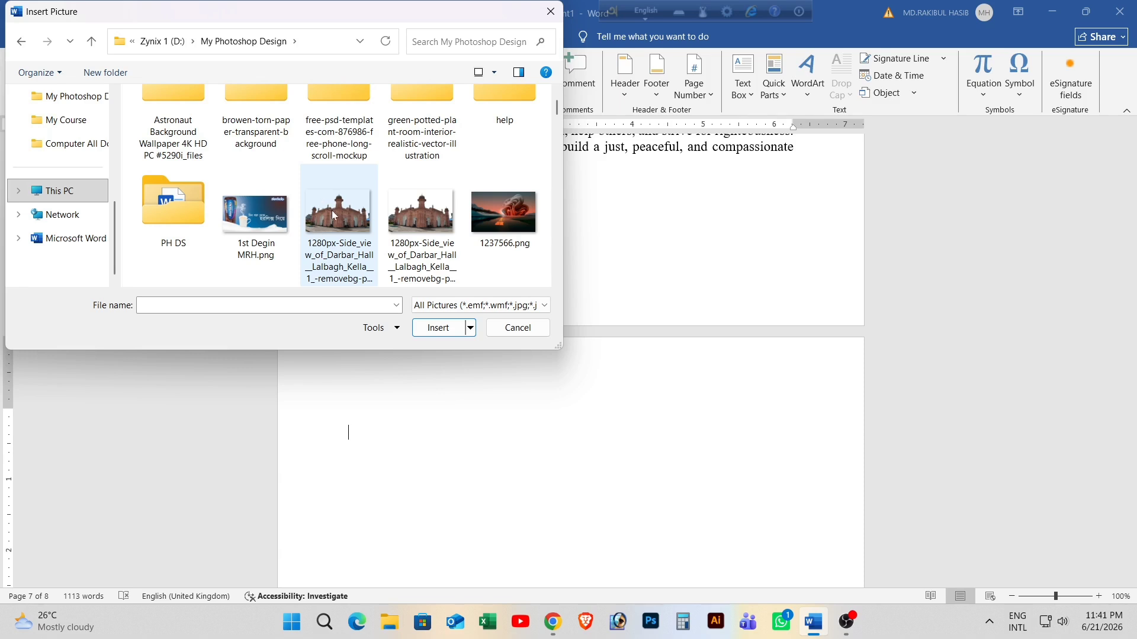
{"action": "left_click", "coordinate": [335, 215]}
{"action": "left_click", "coordinate": [439, 328]}
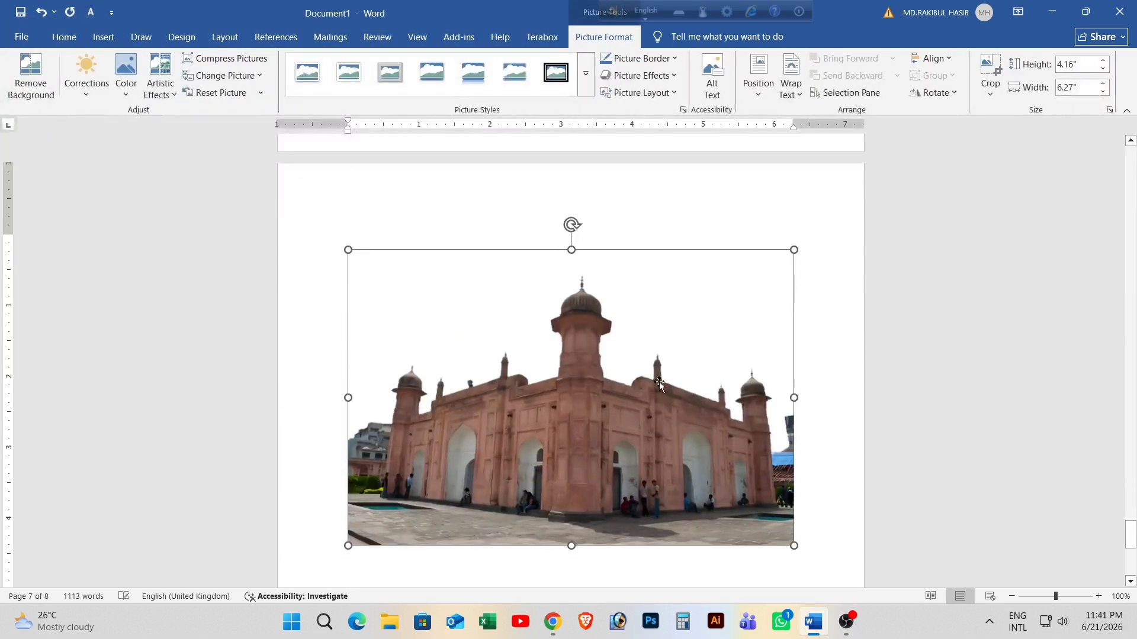
Try to move the Darbar Hall picture freely on the page with its default inline layout
{"action": "left_click_drag", "start_coordinate": [639, 403], "coordinate": [577, 425]}
{"action": "scroll", "coordinate": [607, 332], "scroll_direction": "down", "scroll_amount": 5}
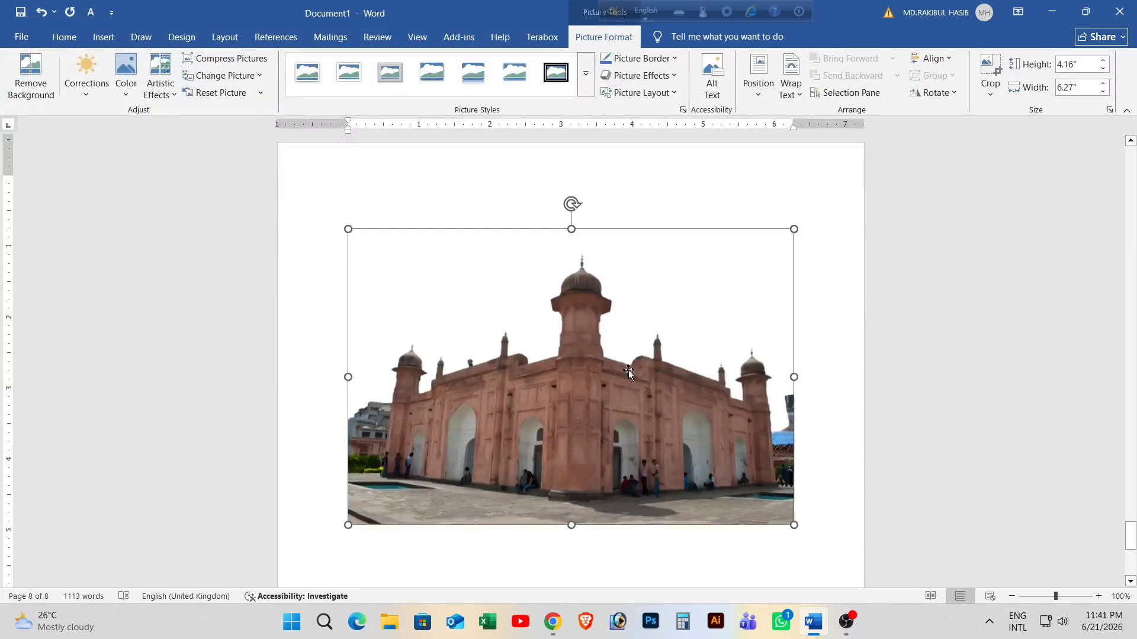
{"action": "scroll", "coordinate": [618, 398], "scroll_direction": "up", "scroll_amount": 7}
{"action": "scroll", "coordinate": [617, 397], "scroll_direction": "down", "scroll_amount": 4}
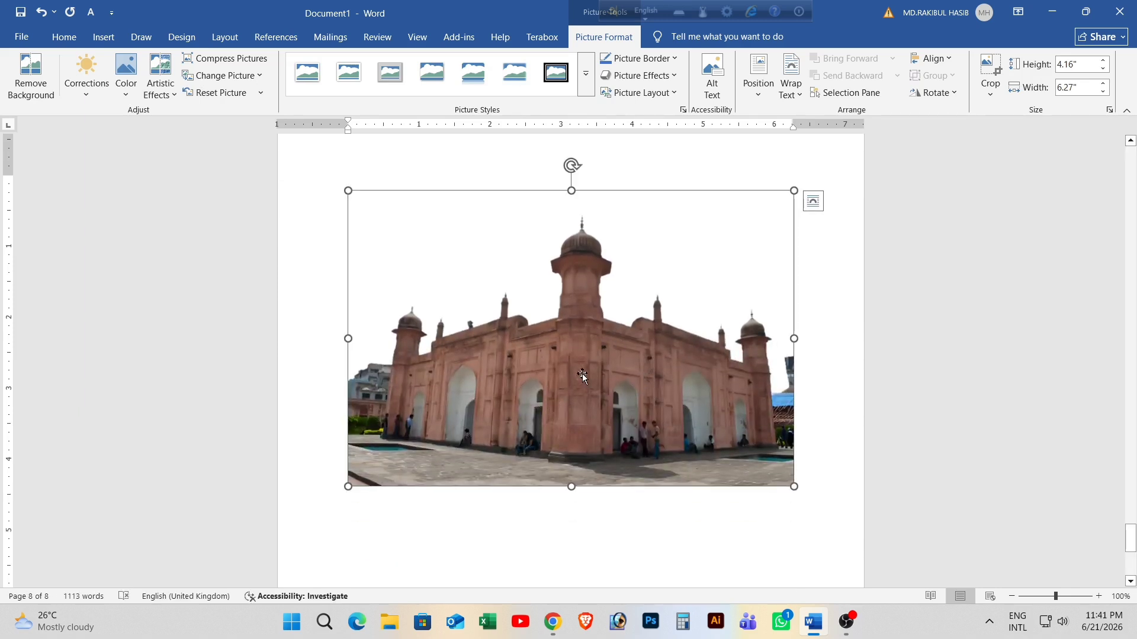
Set the Darbar Hall picture's text wrapping to In Front of Text and move it down the page
{"action": "left_click", "coordinate": [798, 96]}
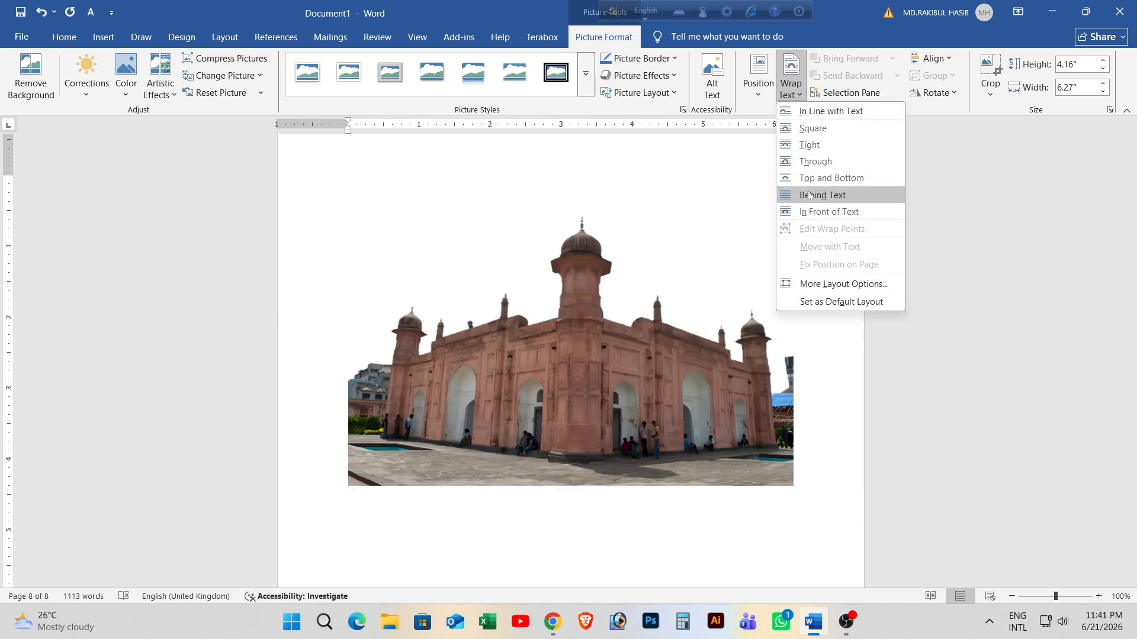
{"action": "left_click", "coordinate": [812, 213]}
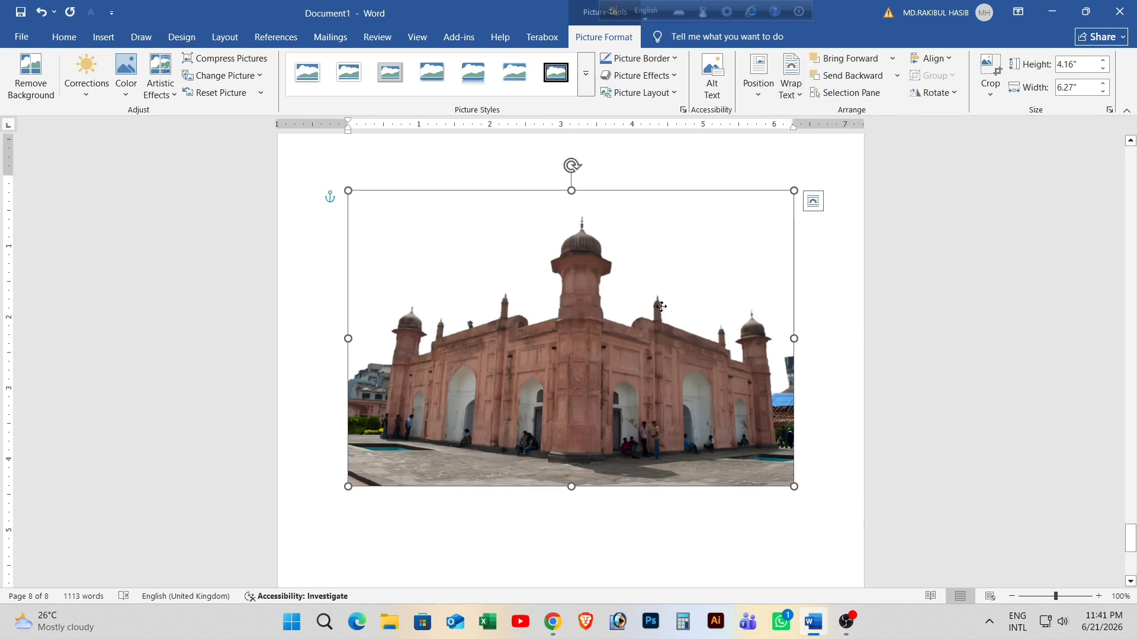
{"action": "left_click_drag", "start_coordinate": [662, 306], "coordinate": [659, 393]}
Move the Darbar Hall picture farther down the page, enlarge it to about 4.19" by 6.31", and adjust its position slightly
{"action": "scroll", "coordinate": [651, 326], "scroll_direction": "down", "scroll_amount": 4}
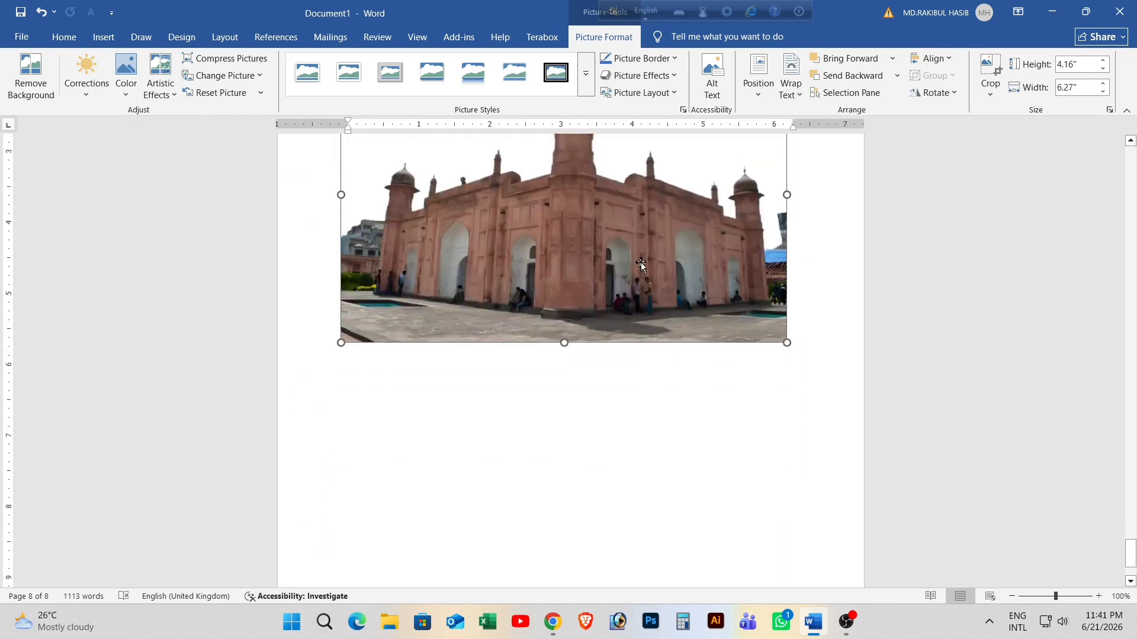
{"action": "left_click_drag", "start_coordinate": [634, 249], "coordinate": [636, 377]}
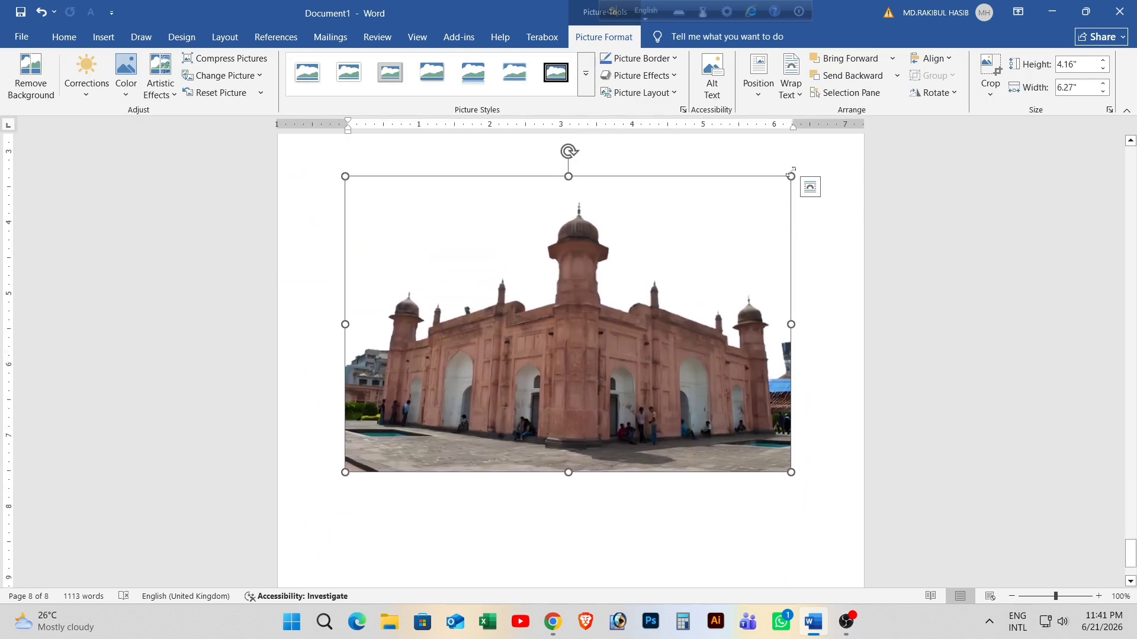
{"action": "mouse_move", "coordinate": [791, 174]}
{"action": "left_mouse_down"}
{"action": "mouse_move", "coordinate": [738, 224]}
{"action": "mouse_move", "coordinate": [792, 196]}
{"action": "mouse_move", "coordinate": [794, 173]}
{"action": "left_mouse_up"}
{"action": "left_click_drag", "start_coordinate": [651, 274], "coordinate": [641, 295]}
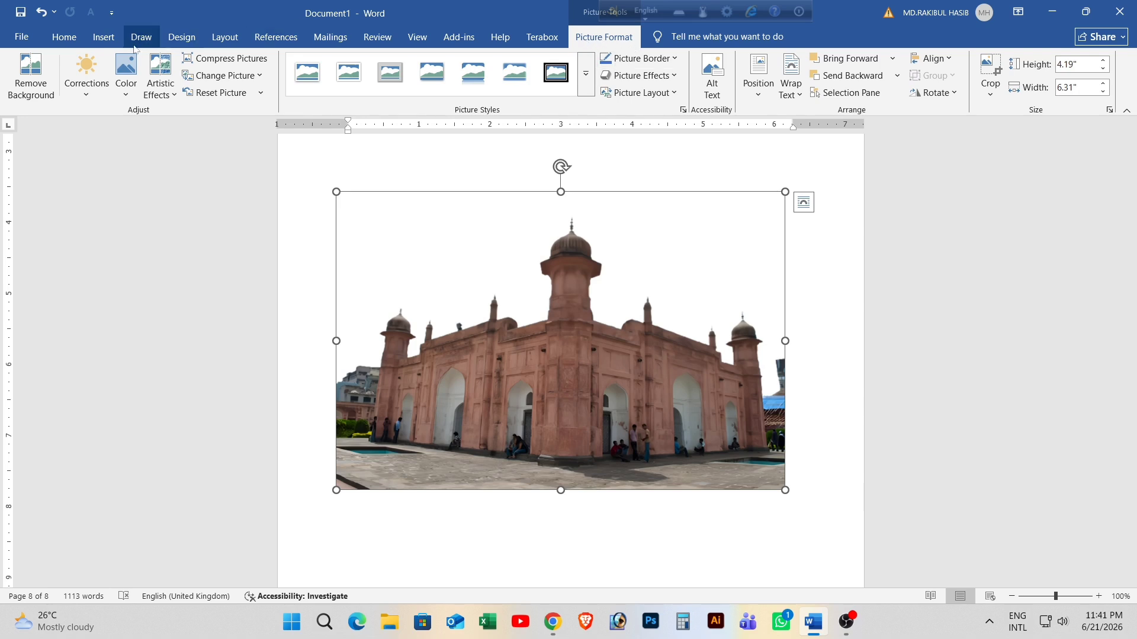
Undo the moves, resizing and text wrapping of the Darbar Hall picture as well as its insertion
{"action": "key", "text": "ctrl+z"}
{"action": "key", "text": "ctrl+z"}
{"action": "key", "text": "ctrl+z"}
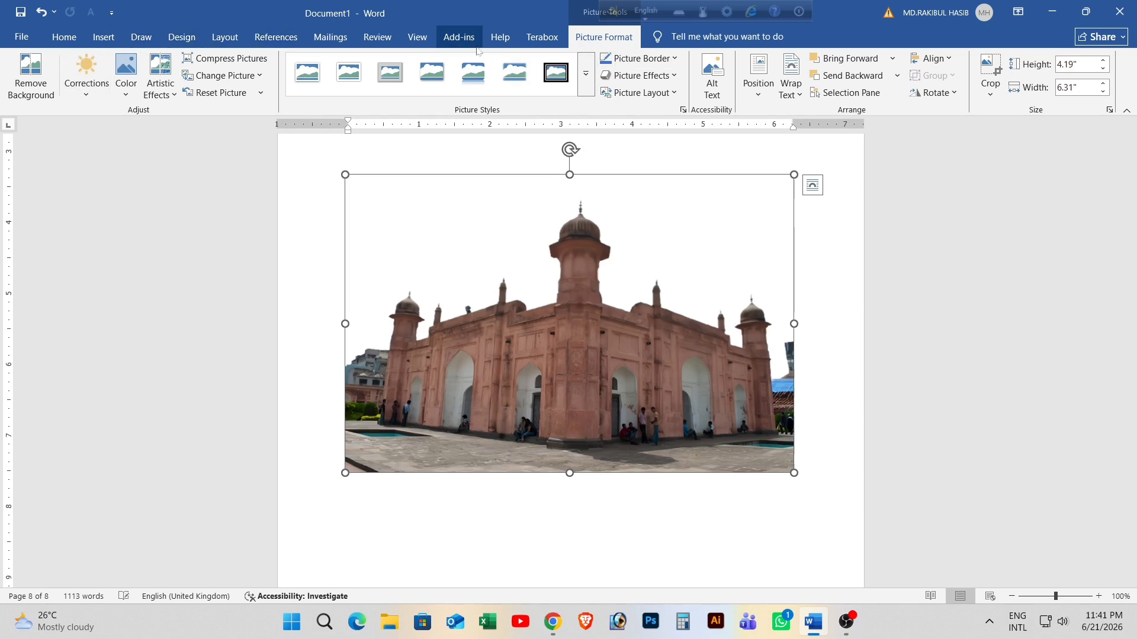
{"action": "key", "text": "ctrl+z"}
{"action": "key", "text": "ctrl+z"}
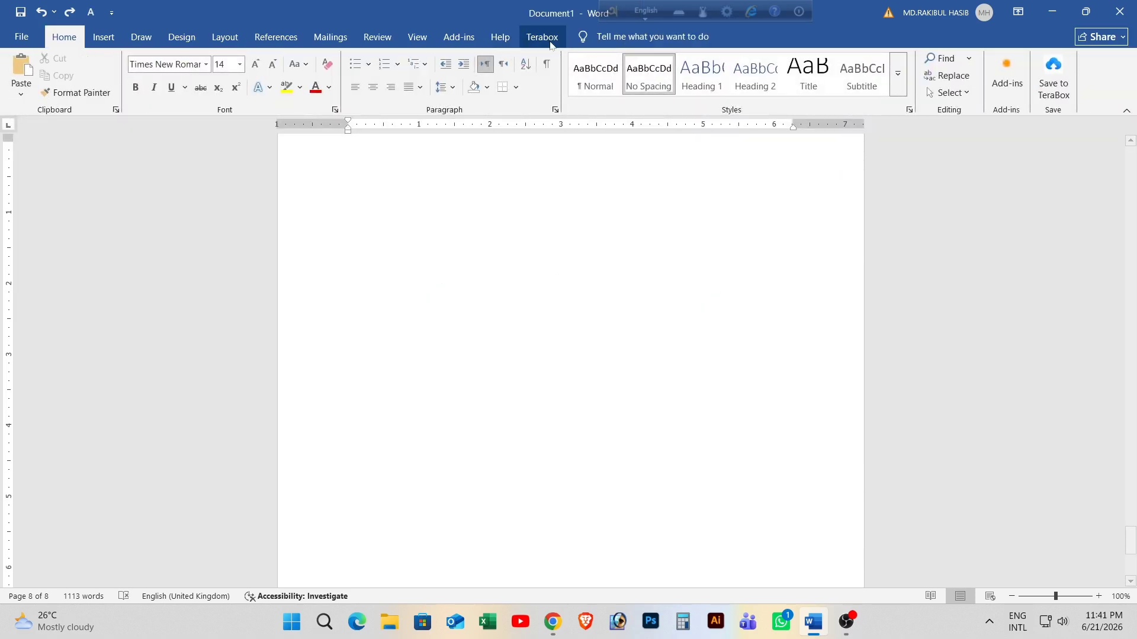
Insert the picture 1237566.png from the My Photoshop Design folder onto the blank last page
{"action": "left_click", "coordinate": [103, 38]}
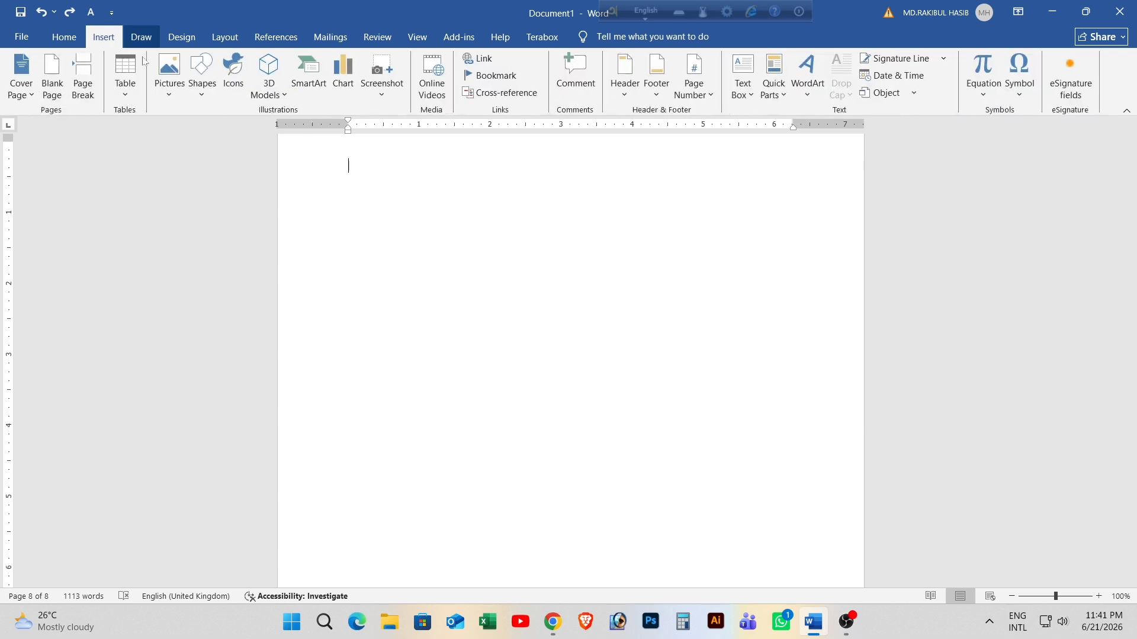
{"action": "left_click", "coordinate": [170, 88]}
{"action": "left_click", "coordinate": [181, 133]}
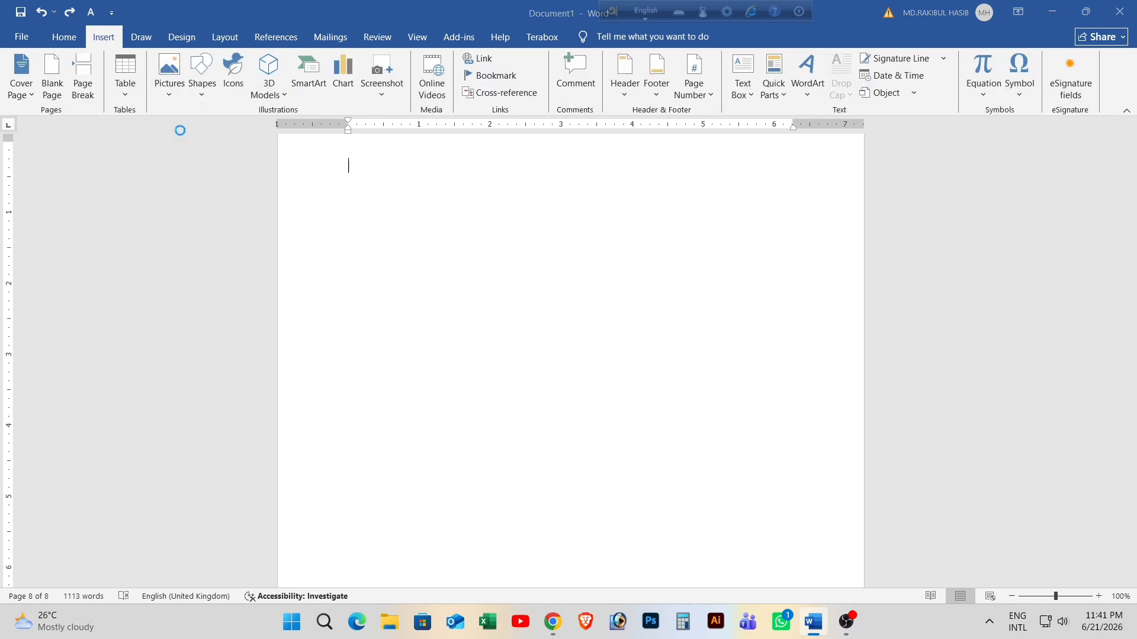
{"action": "left_click", "coordinate": [478, 263]}
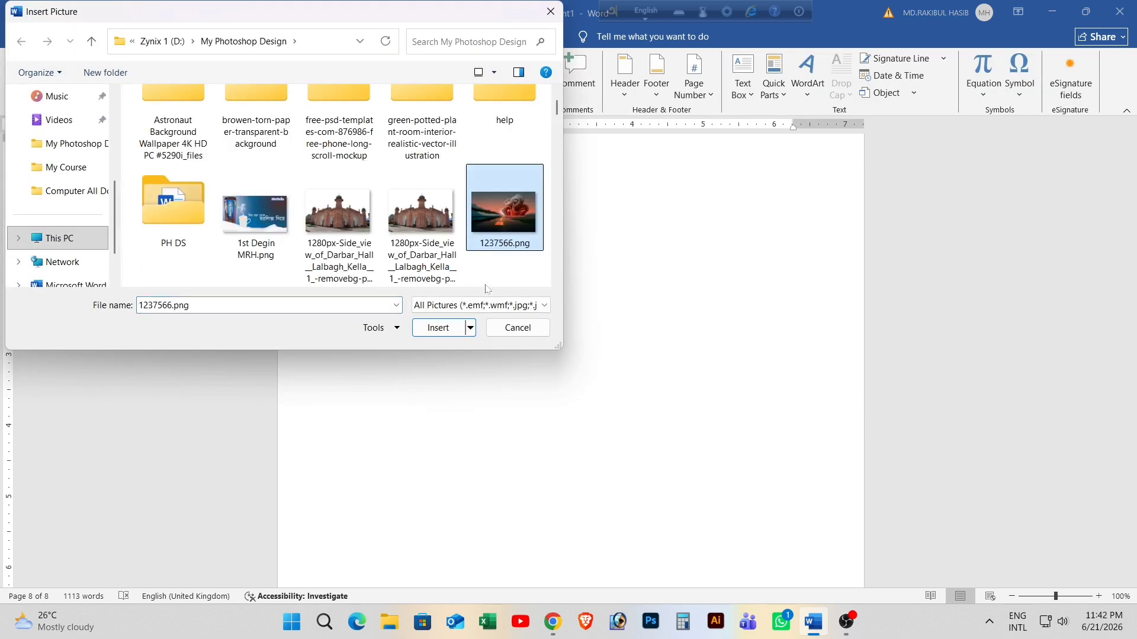
{"action": "left_click", "coordinate": [437, 328]}
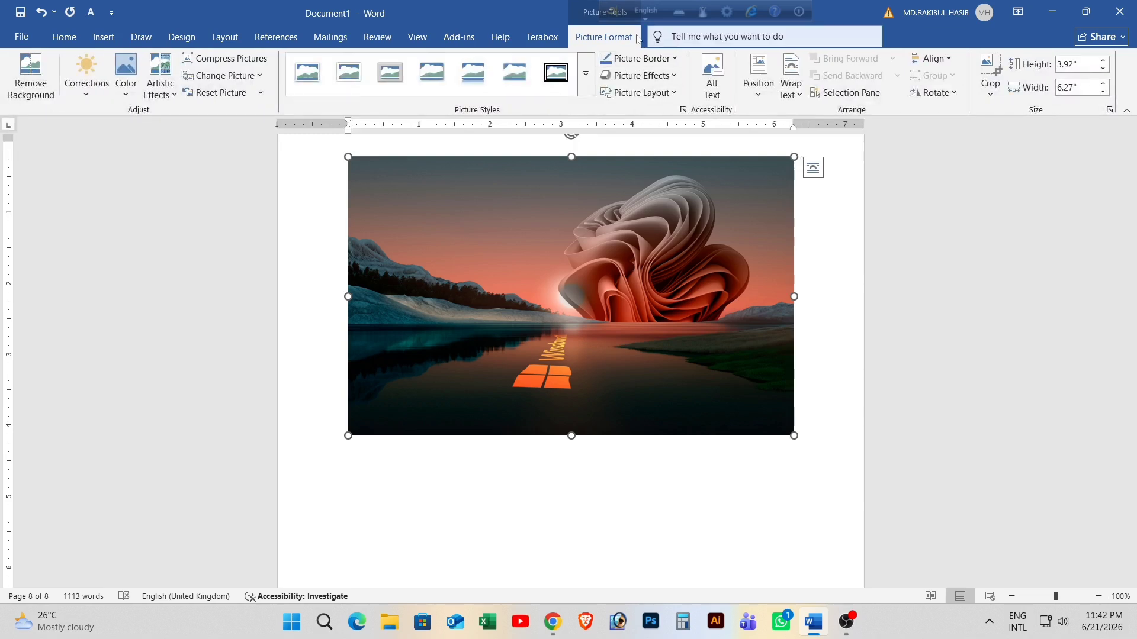